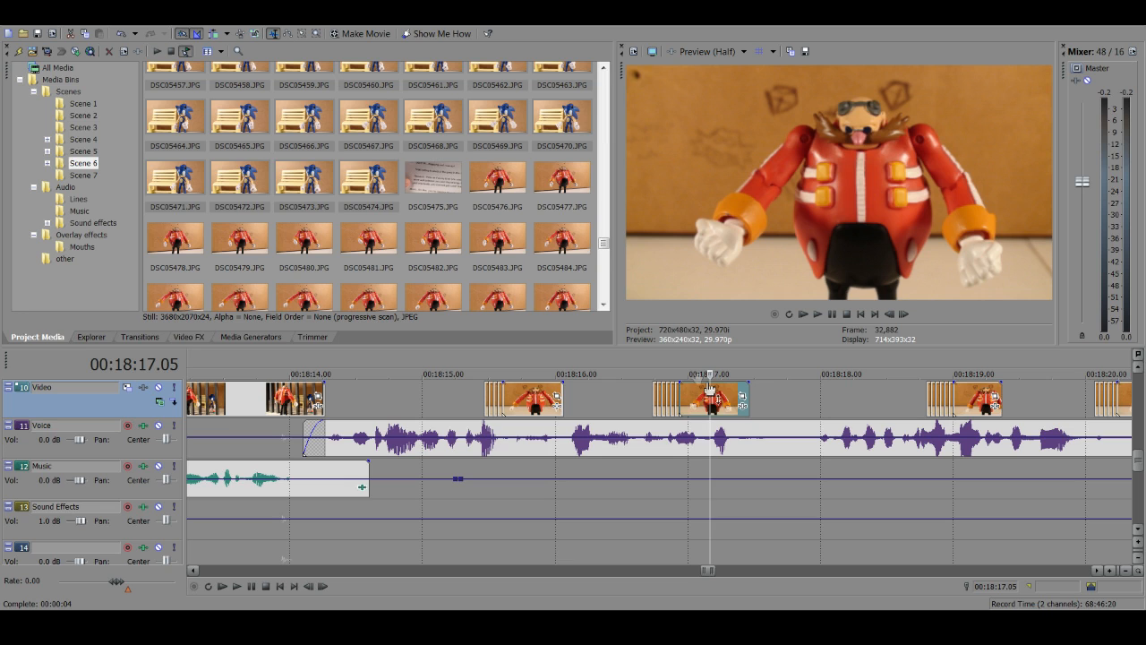
Step: Examine the frames and gaps between the short front-view Eggman clips on the Video track from 00:18:14 to 00:18:20
scroll(881, 361, "down", 5)
scroll(880, 362, "up", 2)
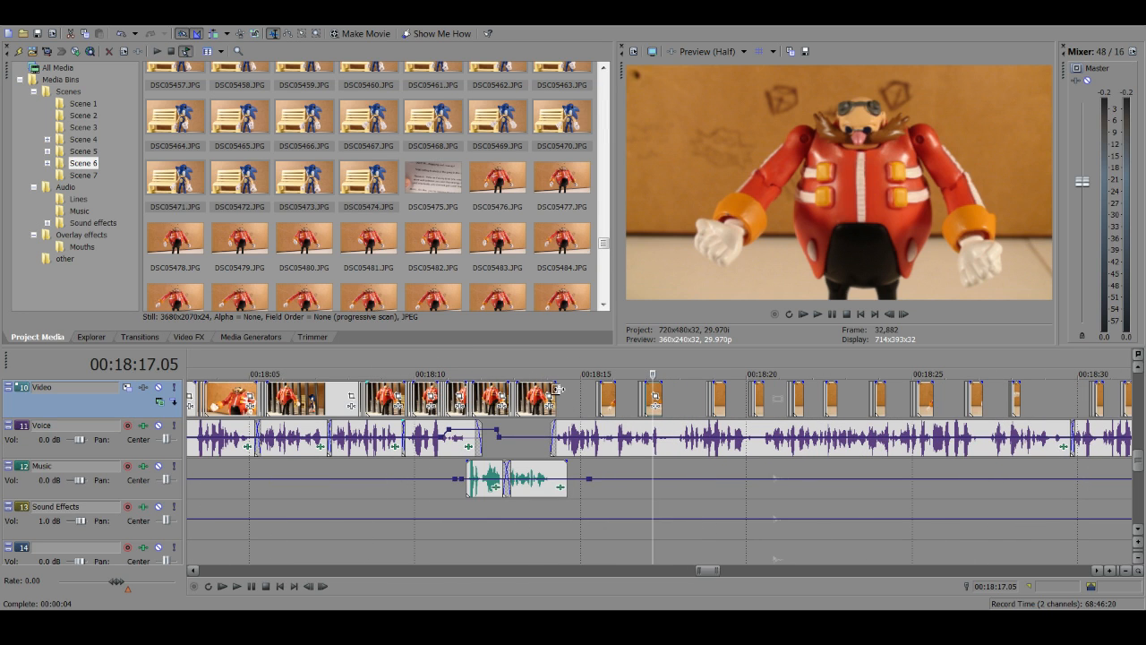
left_click(556, 389)
scroll(556, 389, "down", 4)
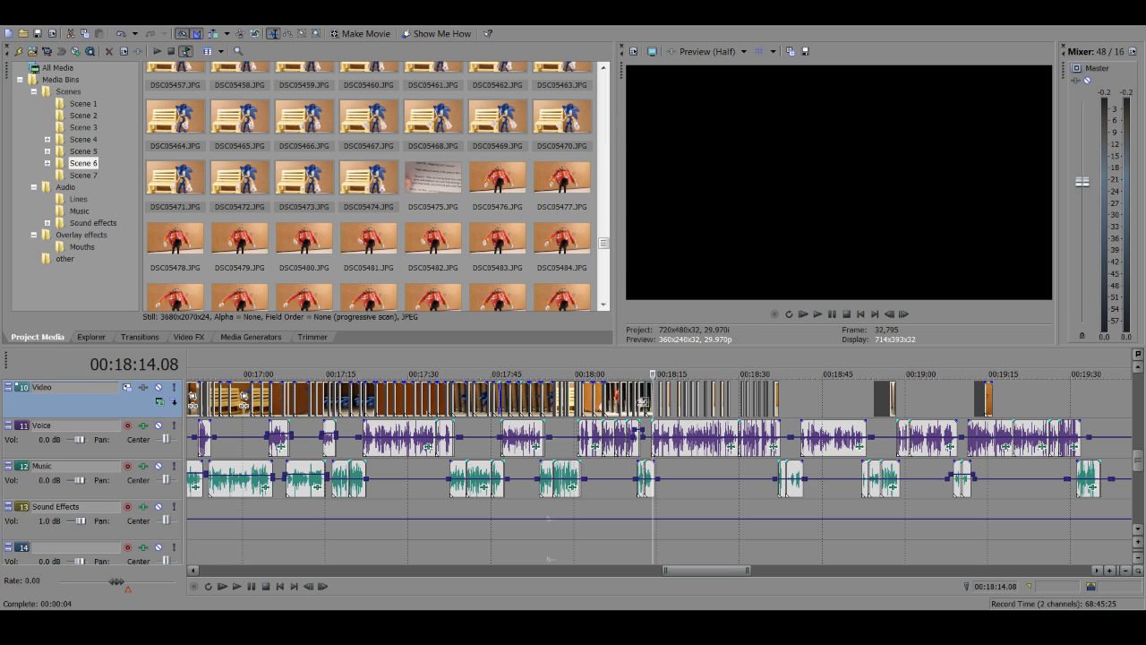
scroll(654, 397, "up", 5)
left_click(705, 398)
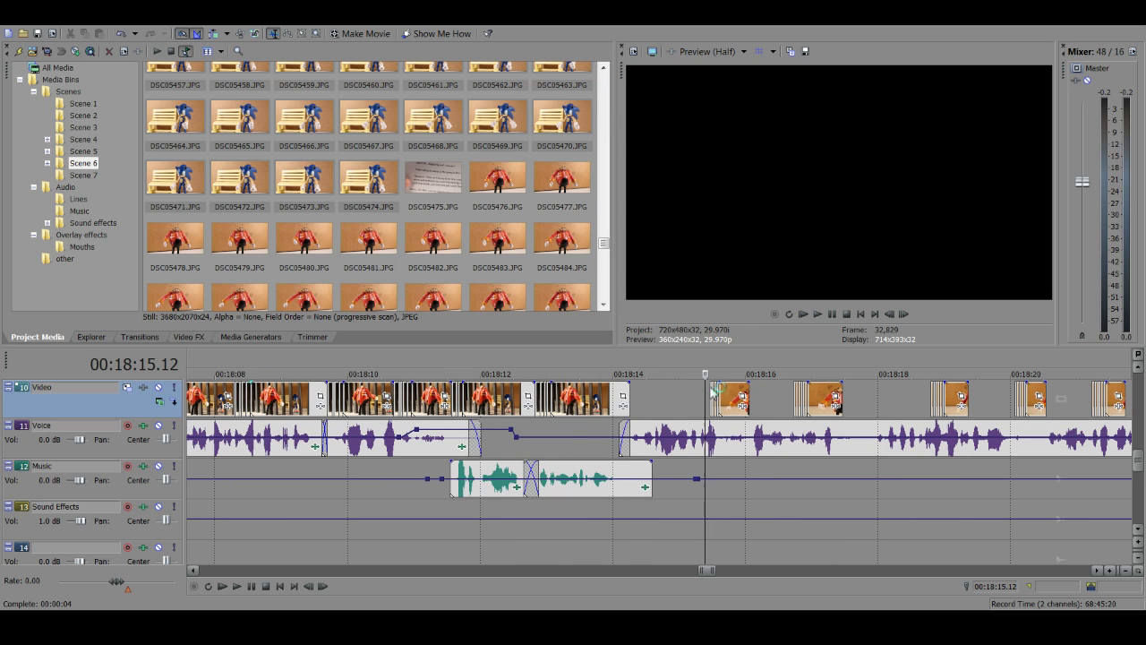
left_click(710, 398)
left_click(794, 395)
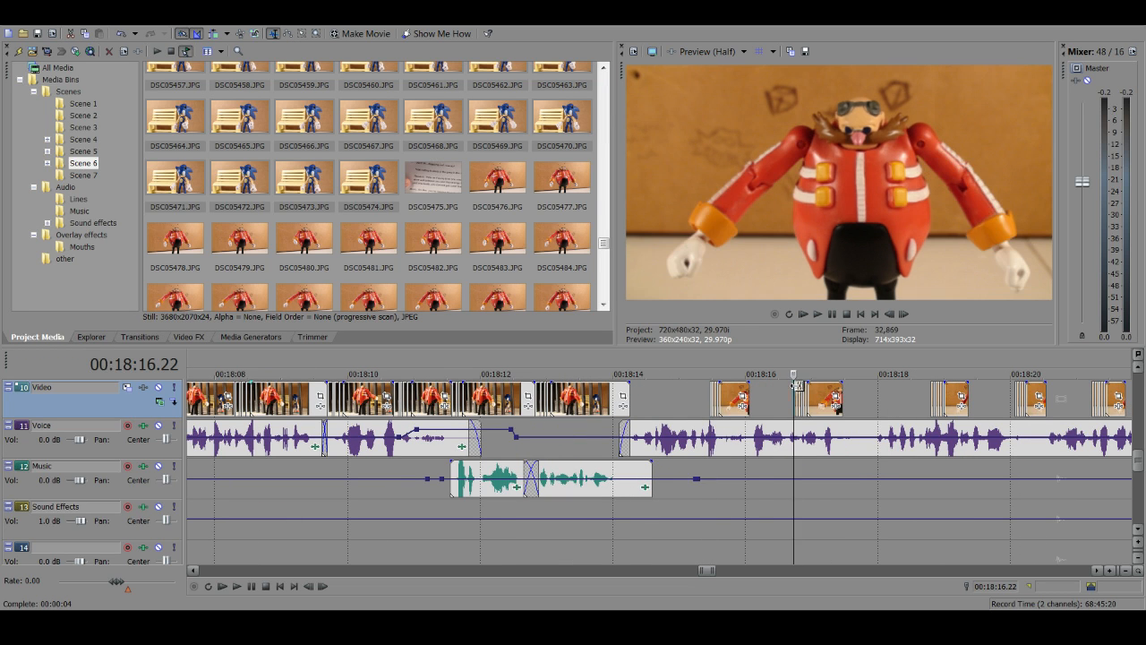
left_click(931, 398)
left_click(1017, 399)
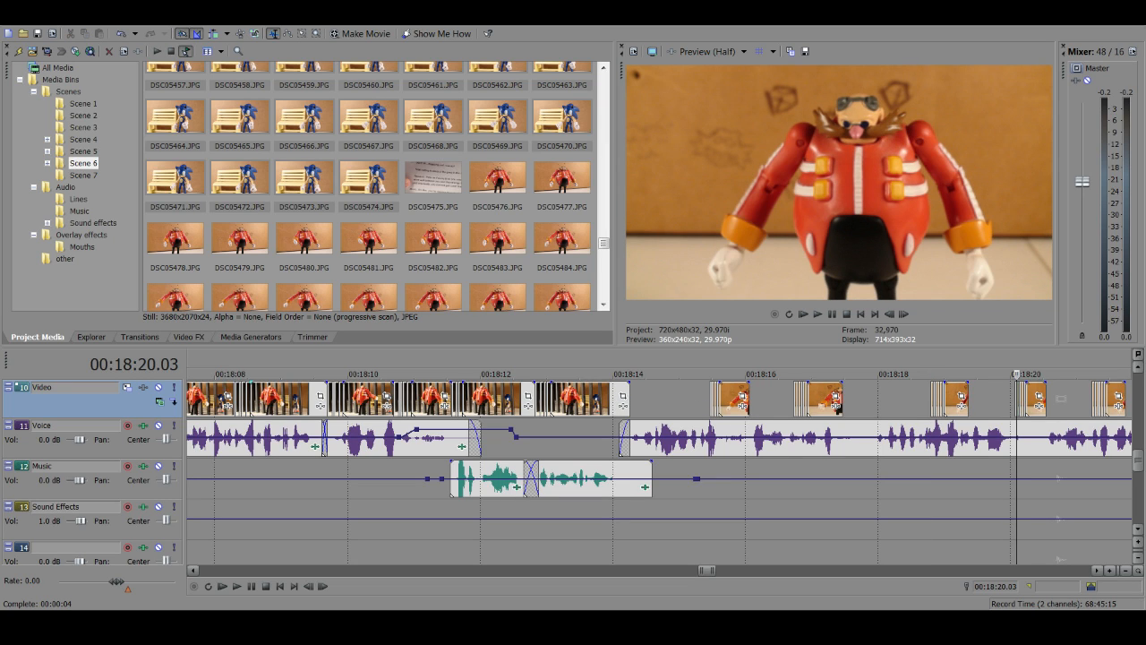
Step: Compare the final prison-bar shot before 00:18:14 with the spaced front-view clips that follow, up to about 00:18:38
left_click(570, 398)
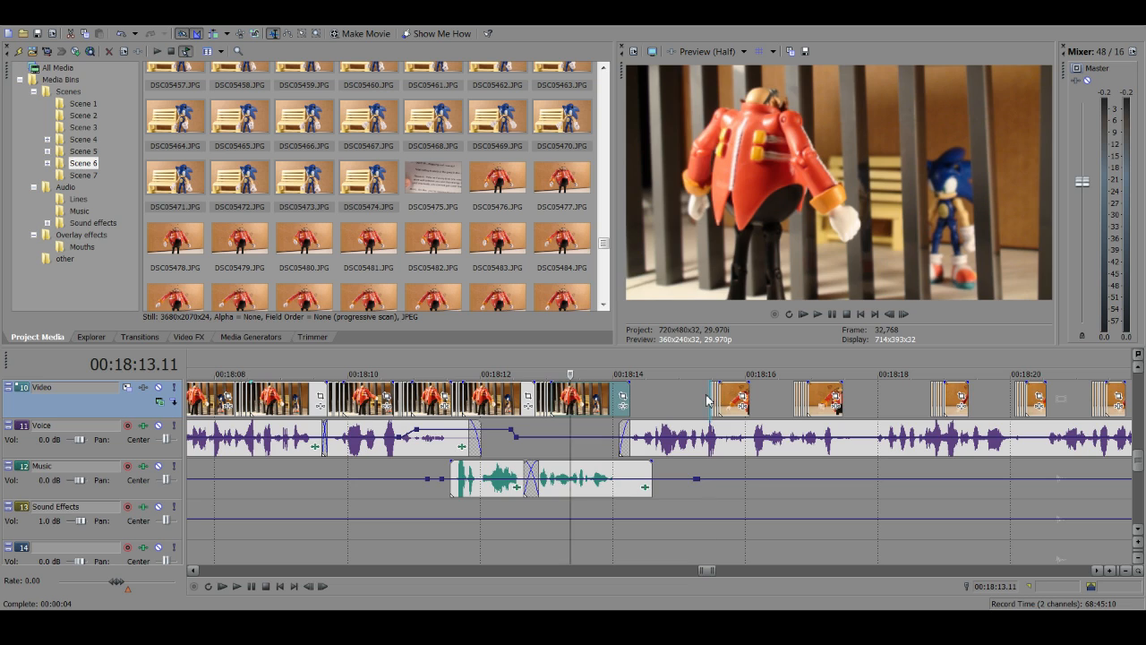
left_click(707, 398)
scroll(709, 398, "down", 5)
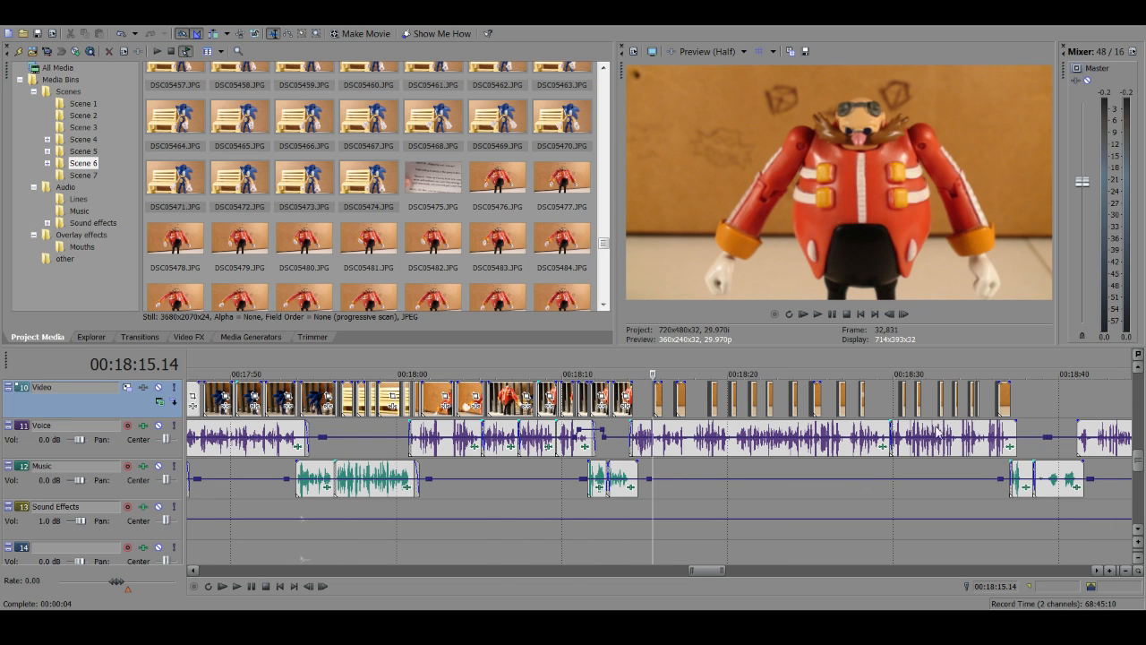
left_click(1033, 385)
scroll(1034, 385, "down", 2)
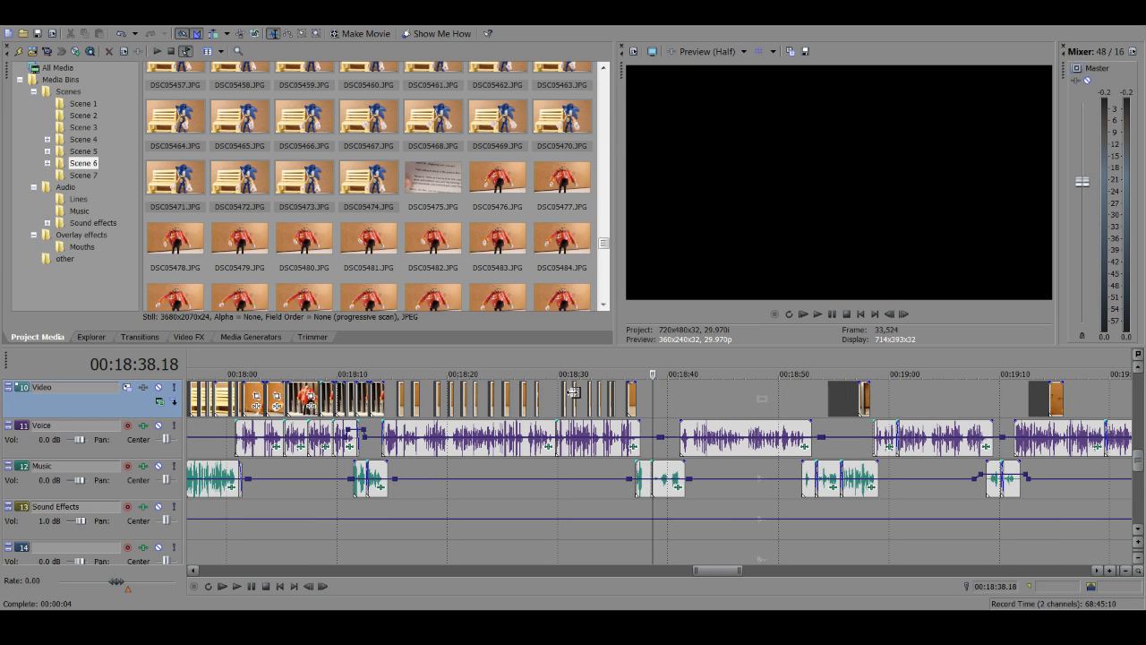
left_click(378, 394)
scroll(378, 394, "up", 4)
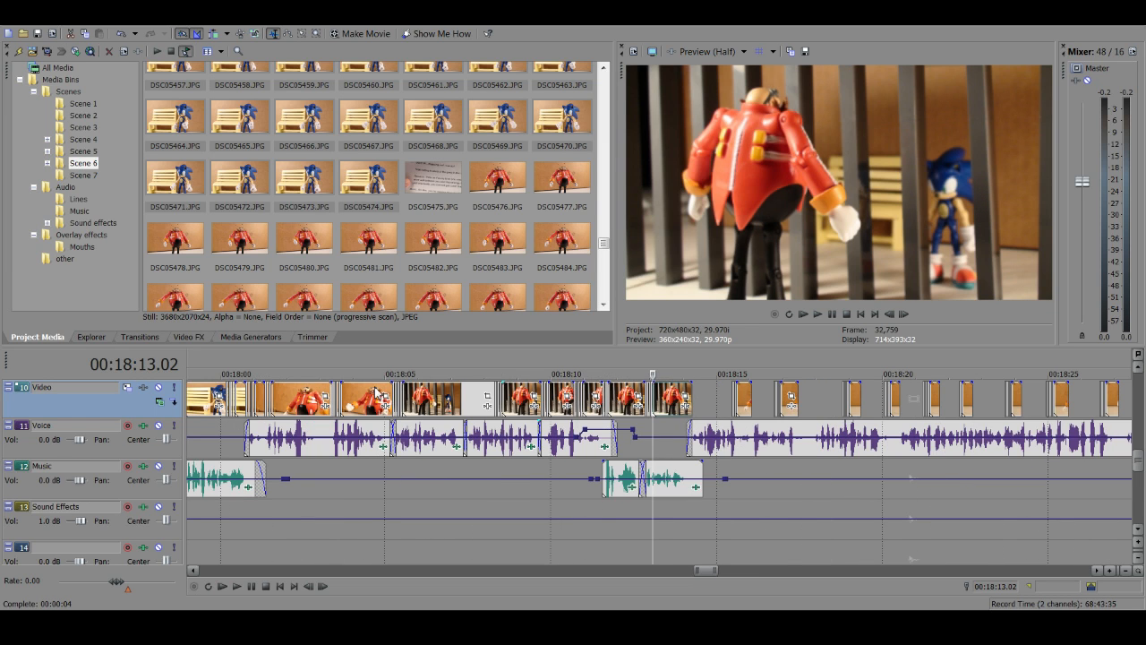
left_click(665, 403)
left_click(716, 397)
Step: Review the video and audio clip layout around 00:18:10 to 00:18:19, including where the Voice and Music clips meet
scroll(716, 399, "down", 5)
scroll(630, 432, "down", 4)
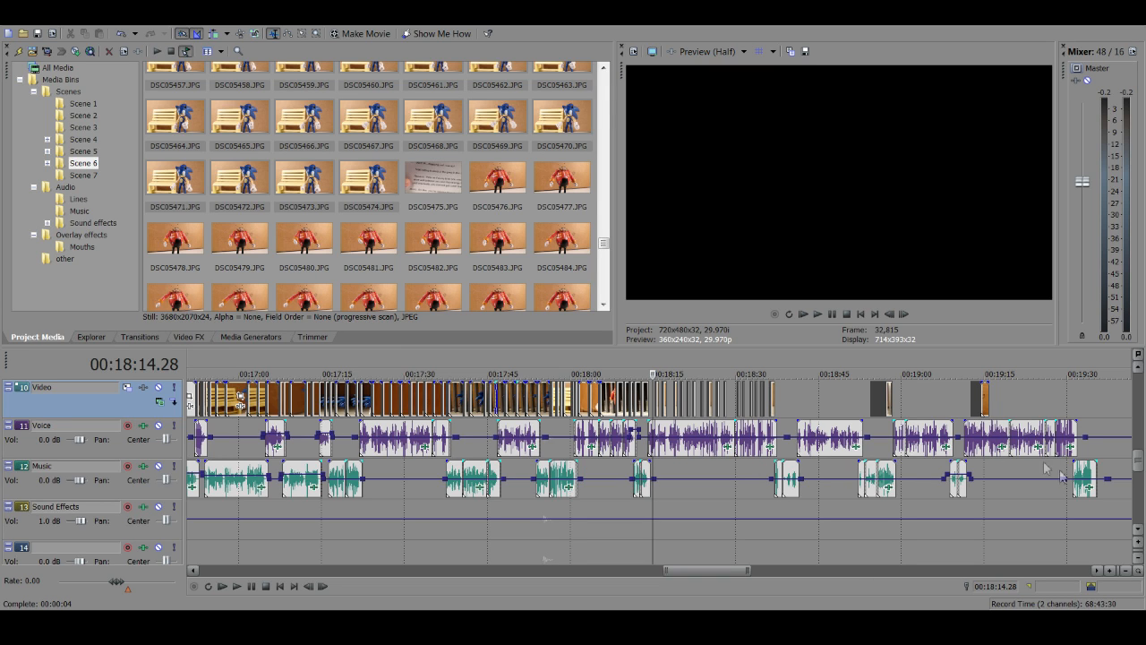
left_click(672, 392)
scroll(681, 401, "up", 4)
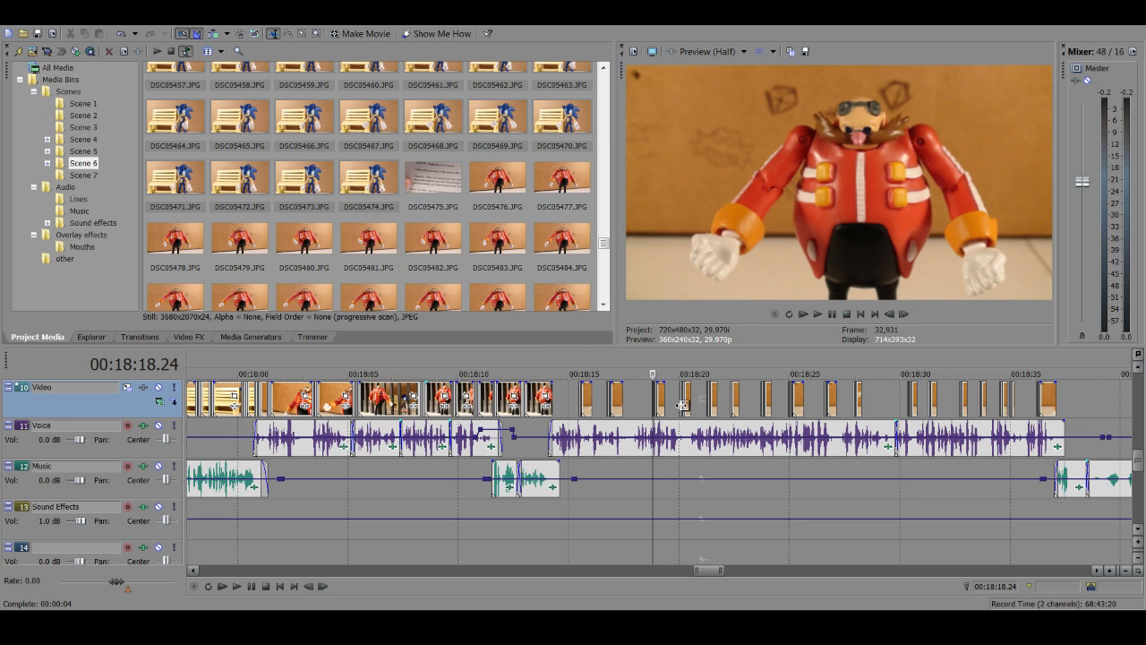
scroll(680, 407, "up", 2)
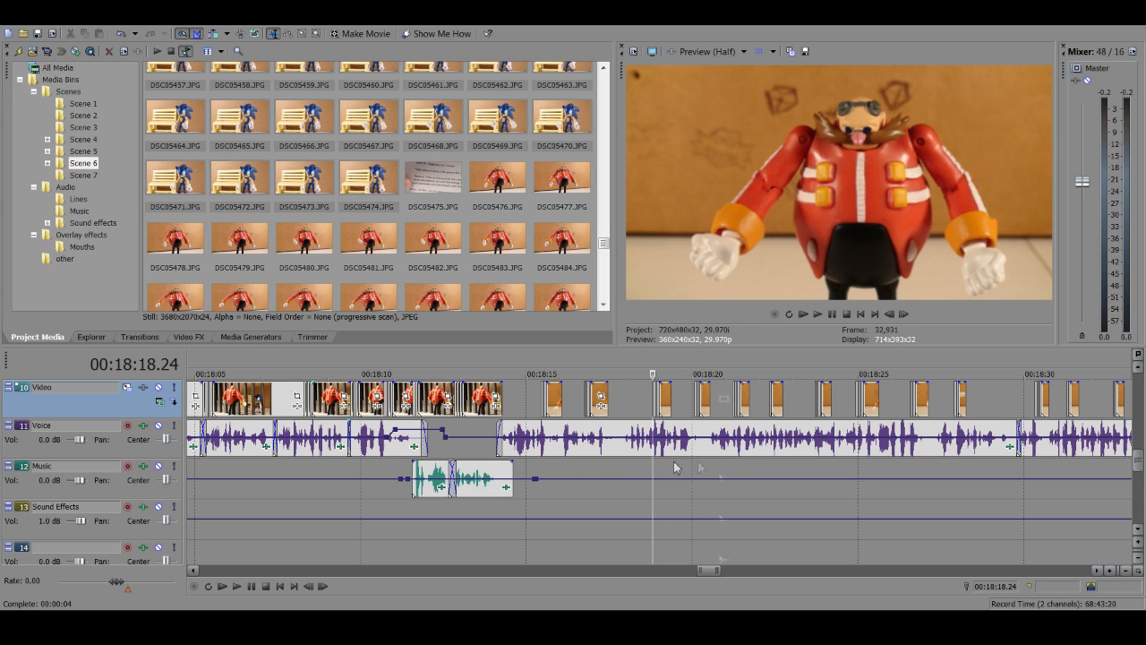
left_click(452, 462)
scroll(615, 469, "down", 4)
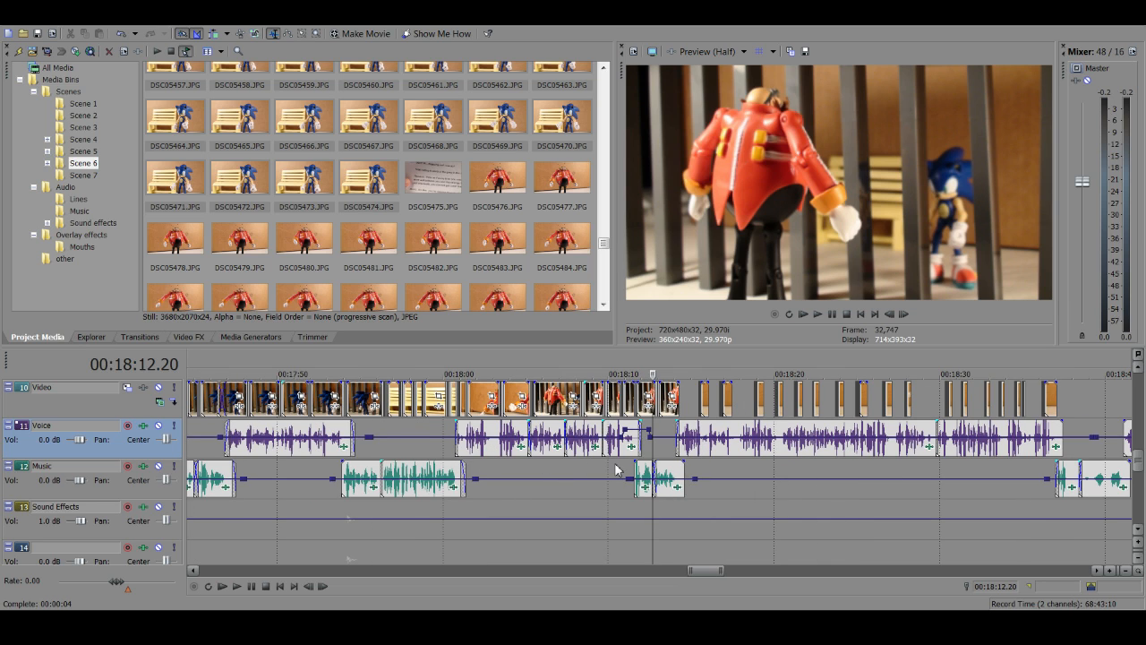
left_click(615, 469)
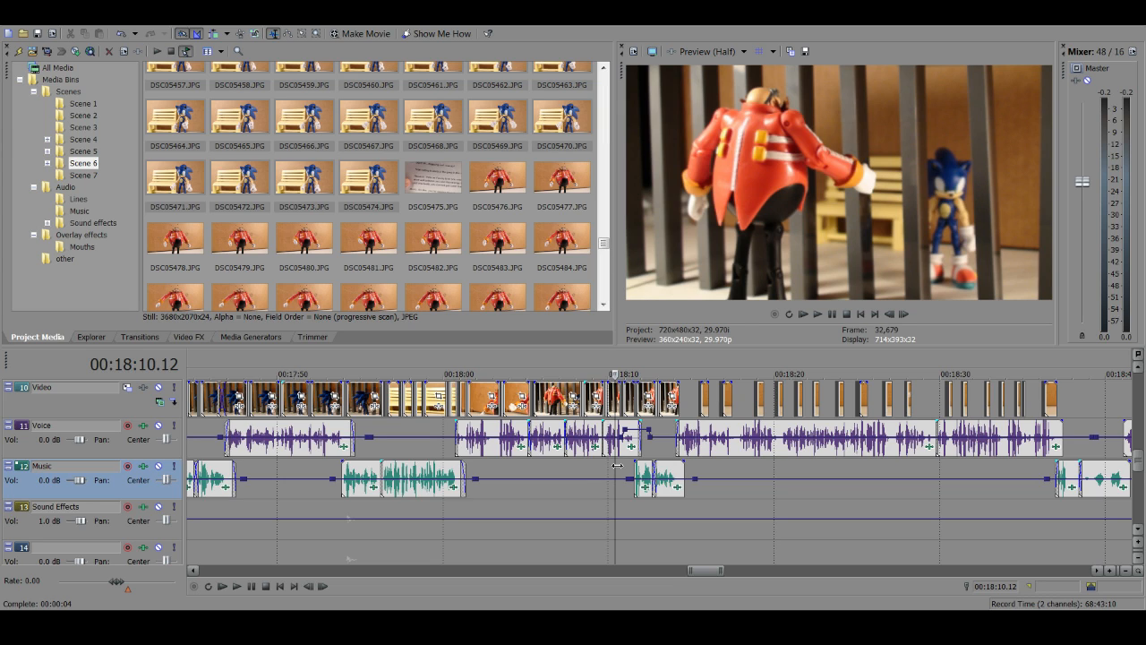
Step: Adjust the Music track's volume envelope in the gap after 00:18:15 and add points near 00:18:06
scroll(680, 449, "down", 3)
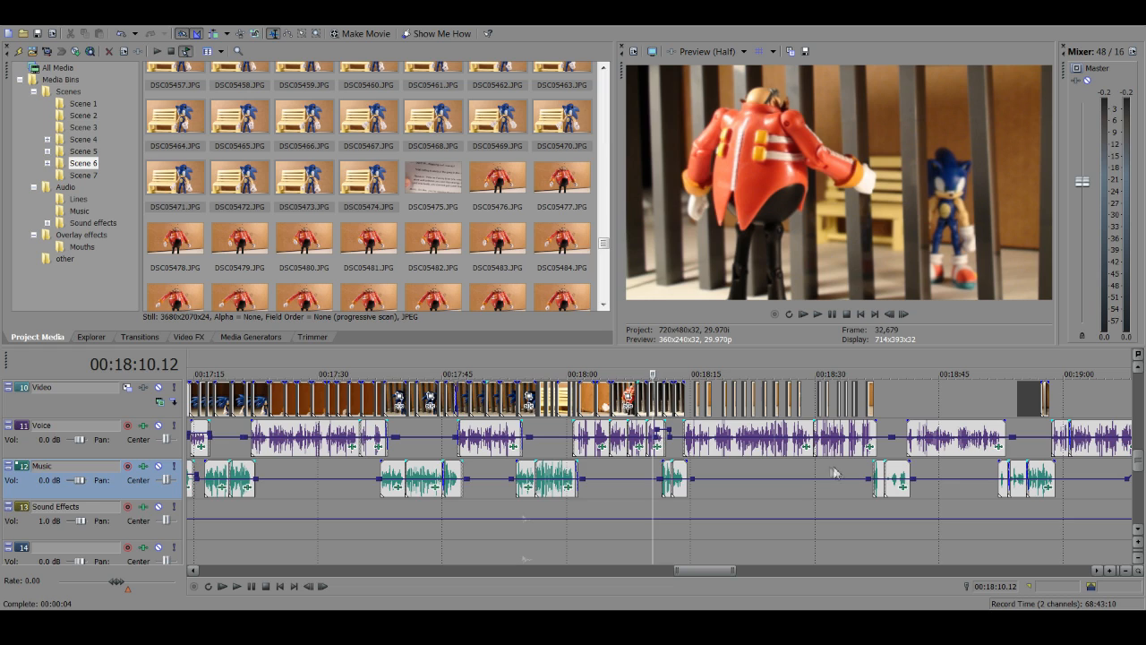
mouse_move(818, 480)
left_mouse_down()
mouse_move(823, 491)
mouse_move(827, 483)
left_mouse_up()
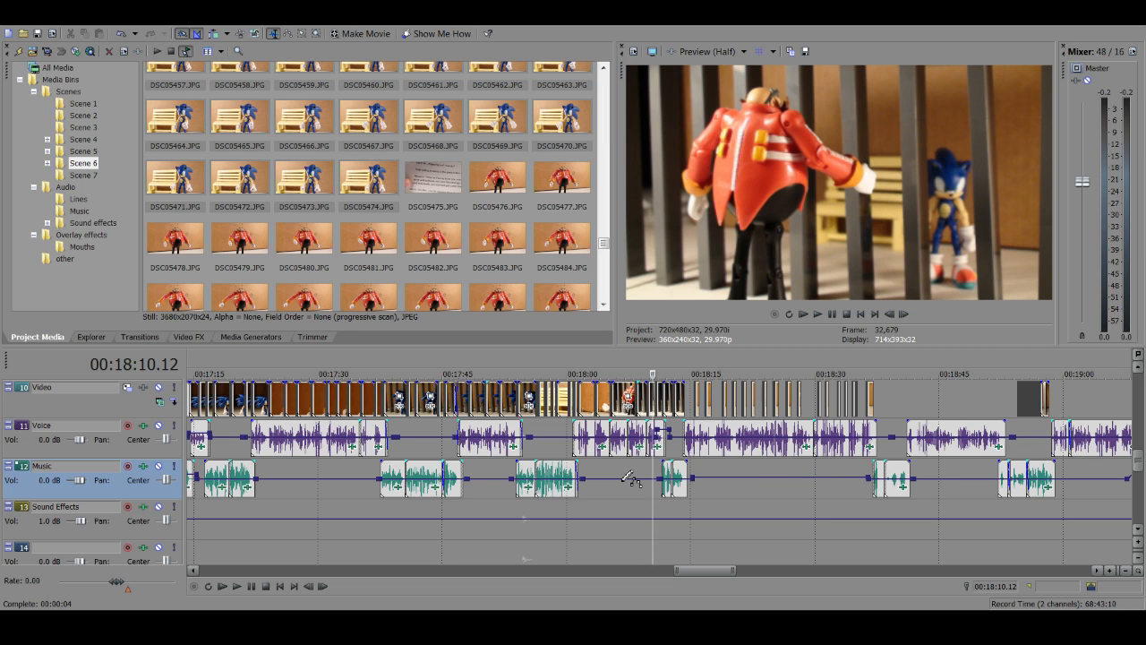
left_click(697, 468)
scroll(681, 452, "up", 4)
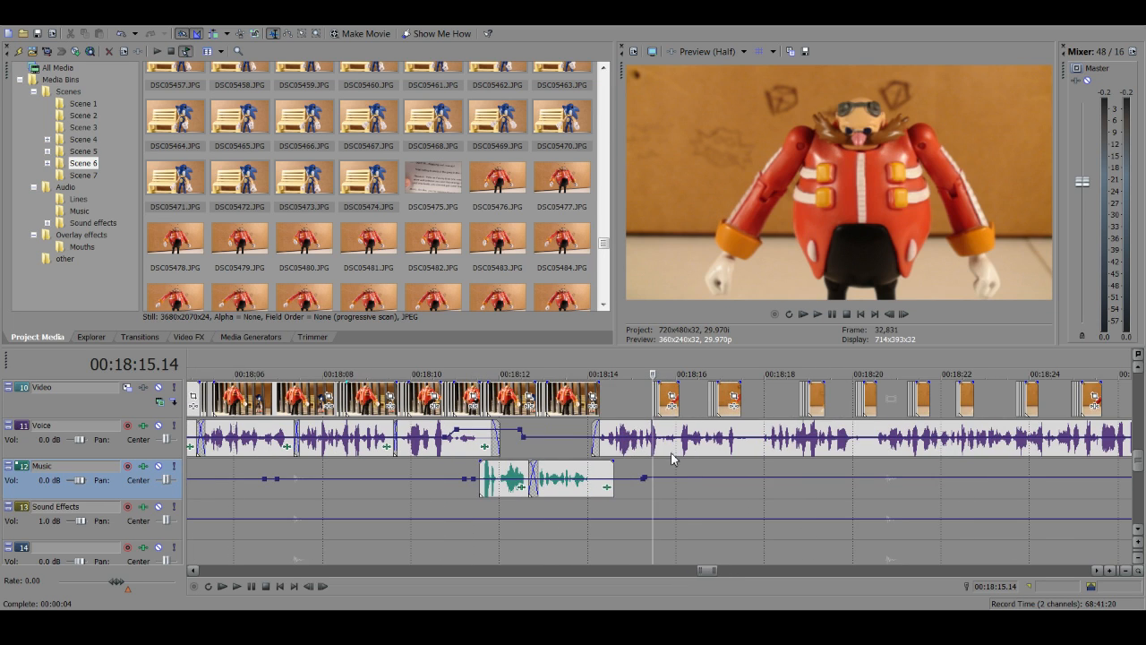
Step: Skim the front-view clips up to 00:18:25 and play the frame-by-frame prison sequence starting at 00:18:54
left_click(503, 392)
scroll(698, 416, "down", 3)
left_click(724, 400)
scroll(723, 400, "down", 3)
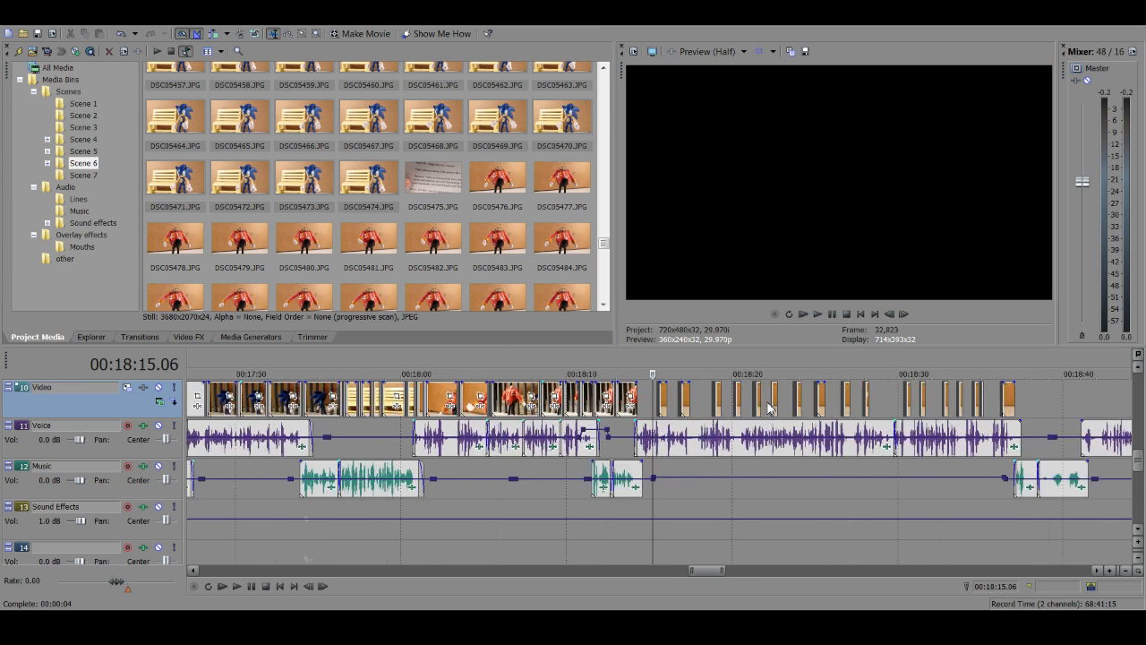
left_click(774, 399)
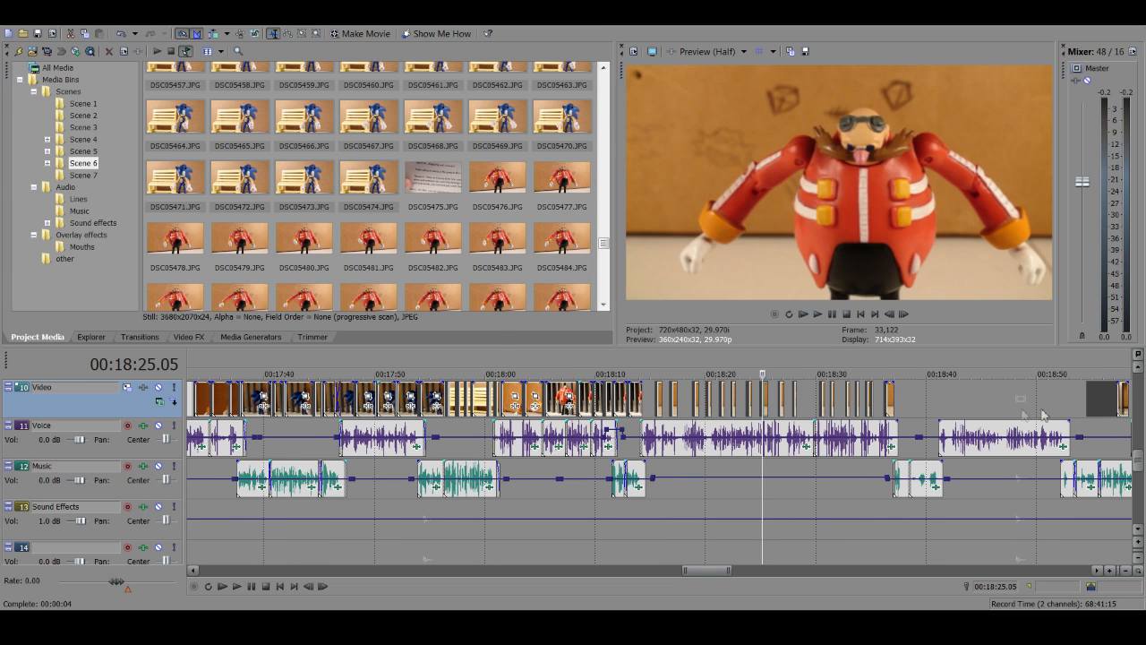
left_click(1097, 403)
scroll(1018, 412, "up", 4)
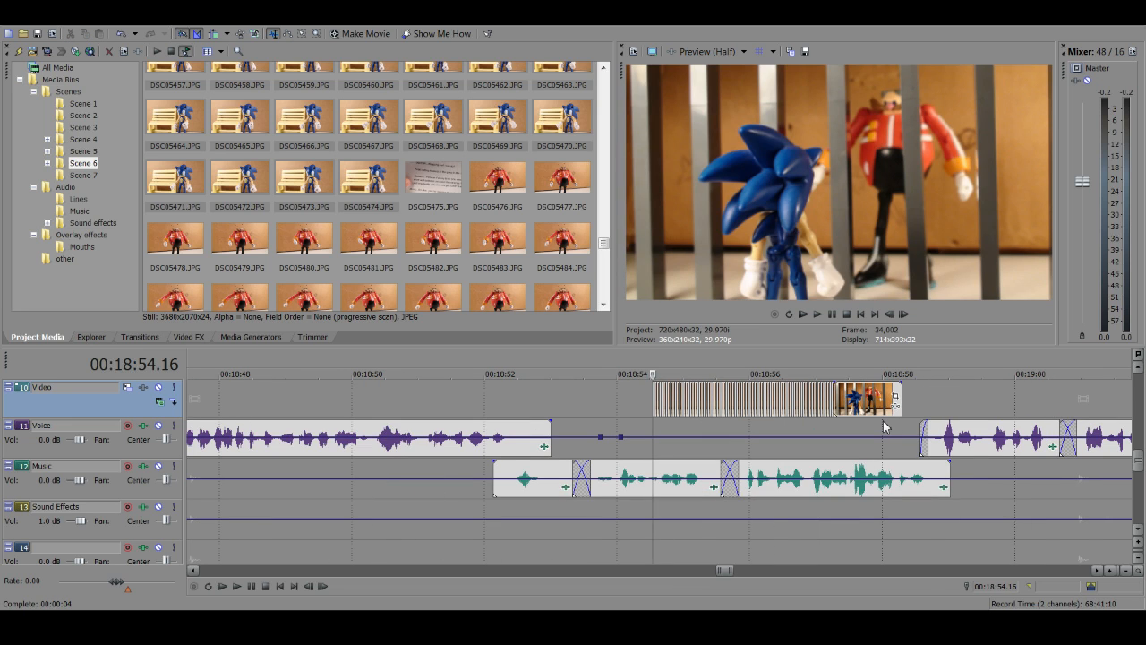
key("space")
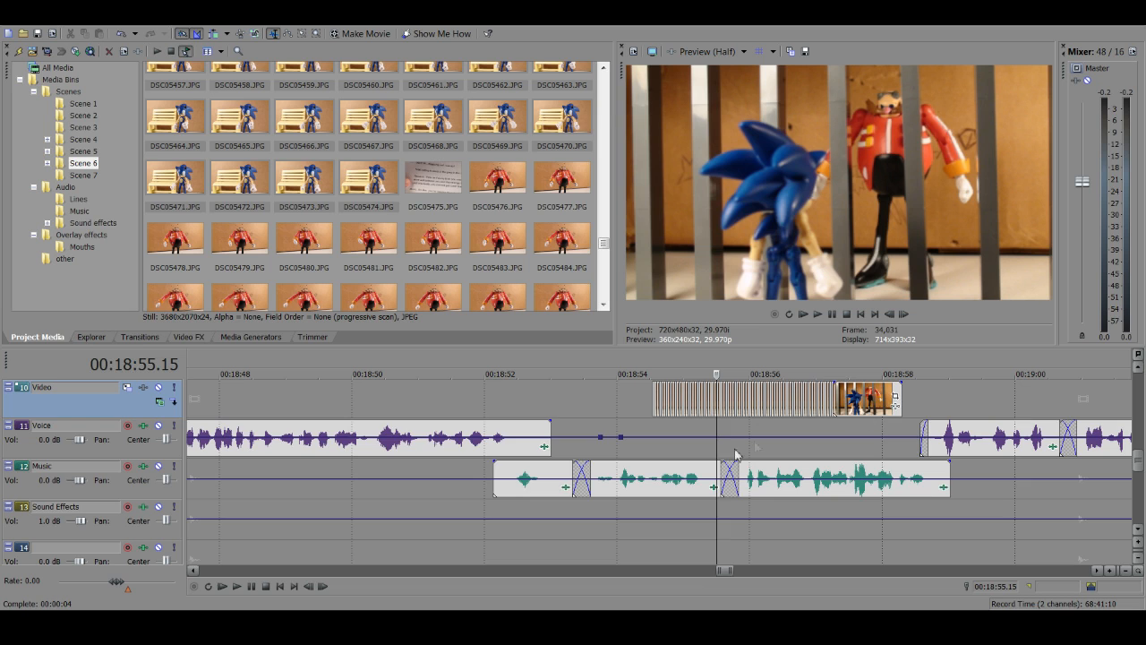
key("space")
key("space")
Step: Inspect the individual still images of the prison sequence between 00:18:54 and 00:18:58 at closer range
scroll(649, 399, "up", 2)
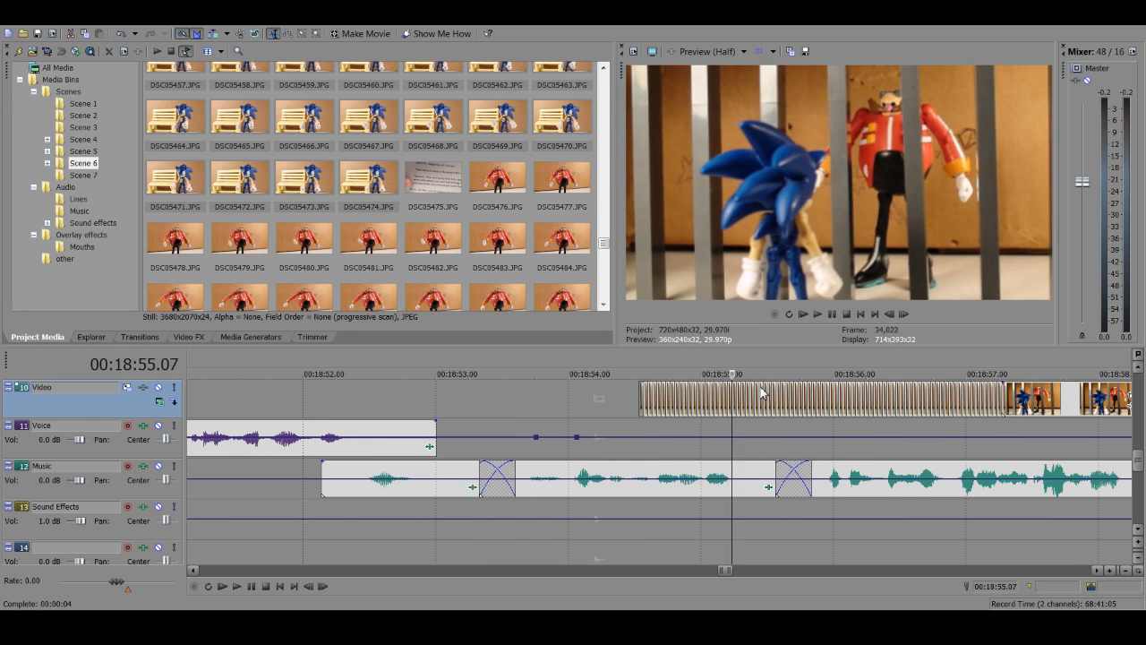
scroll(767, 382, "down", 2)
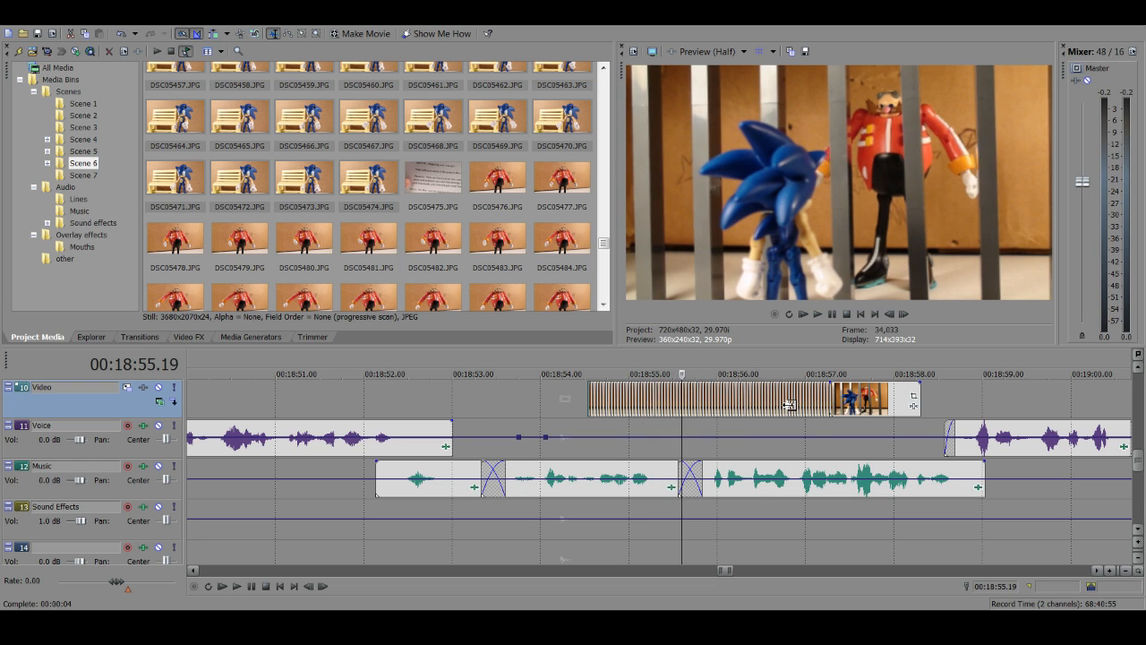
left_click(835, 414)
scroll(834, 413, "down", 1)
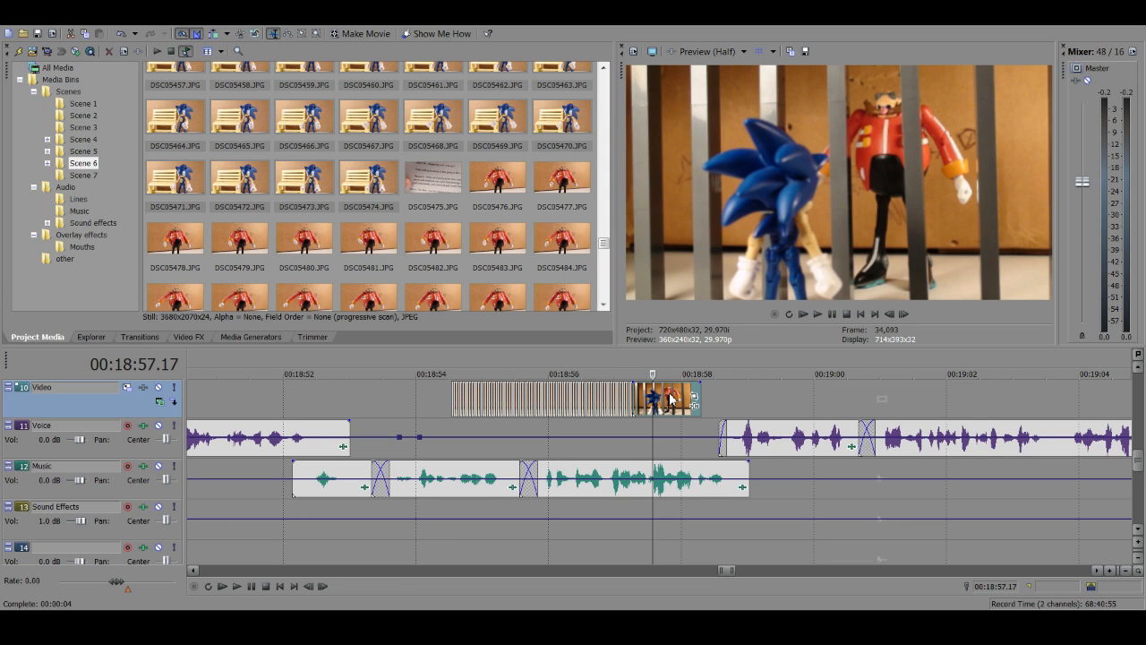
left_click(609, 394)
scroll(609, 394, "up", 4)
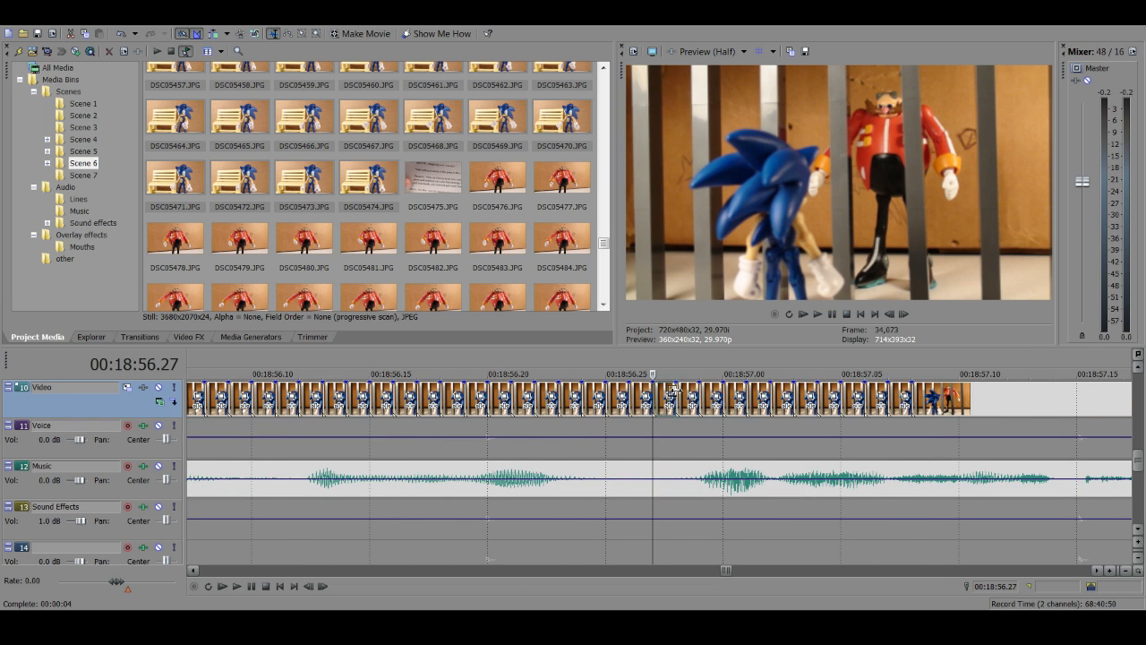
scroll(673, 394, "down", 2)
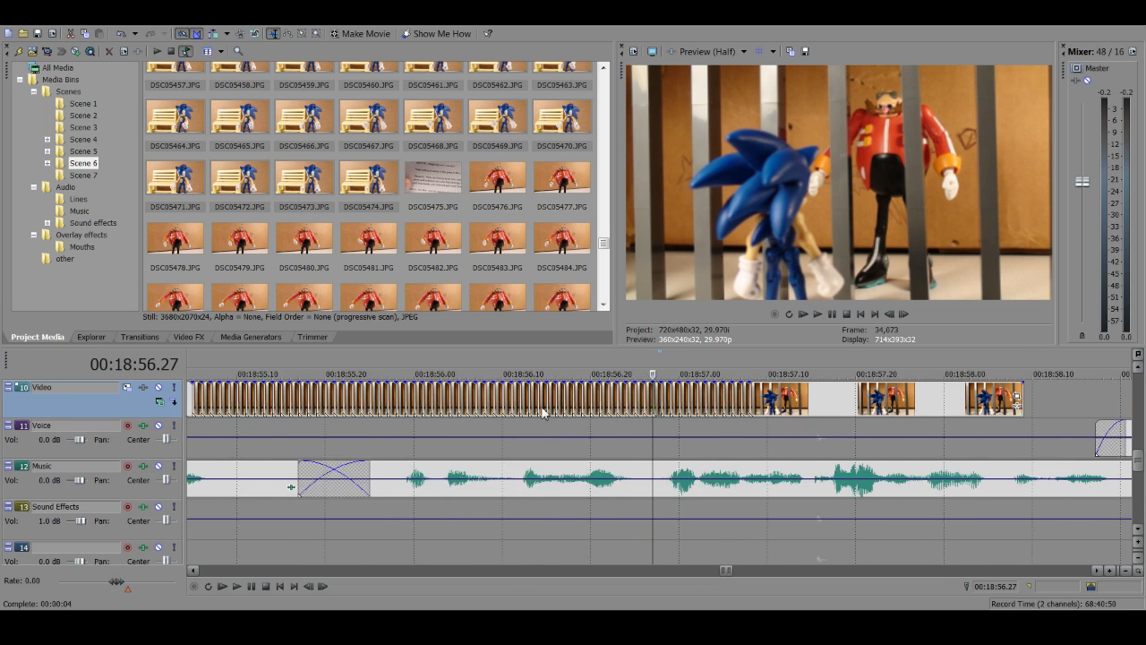
scroll(560, 413, "down", 5)
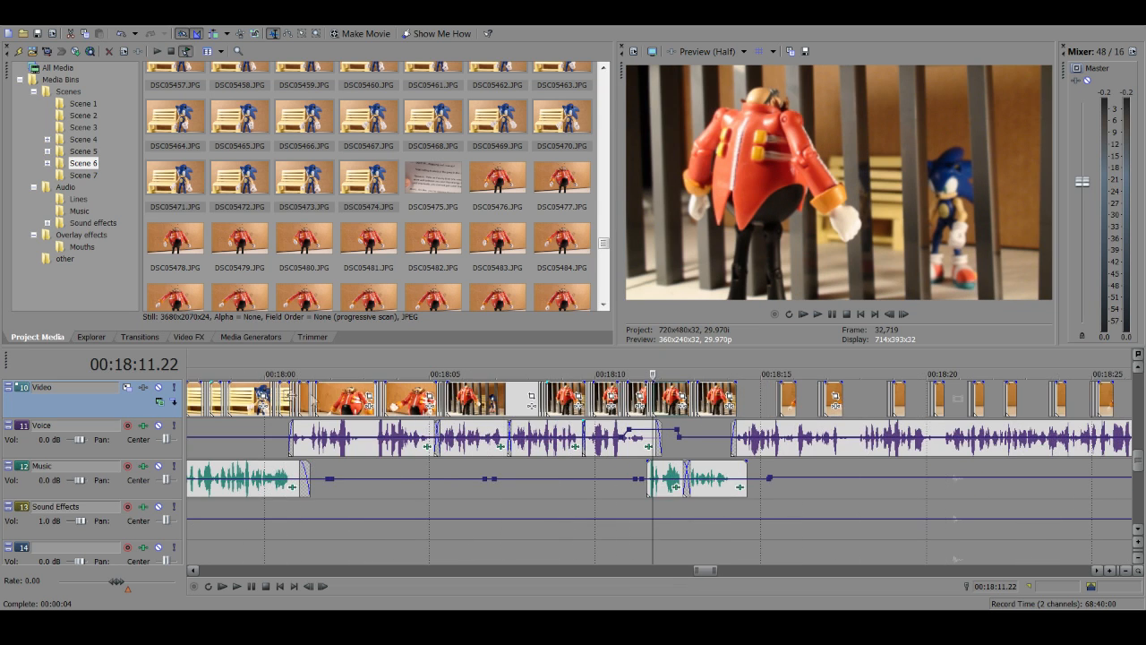
Step: Examine and play the still images of Eggman's arm movement in the prison-bar shot between 00:18:10 and 00:18:12
scroll(566, 417, "up", 2)
scroll(565, 418, "up", 1)
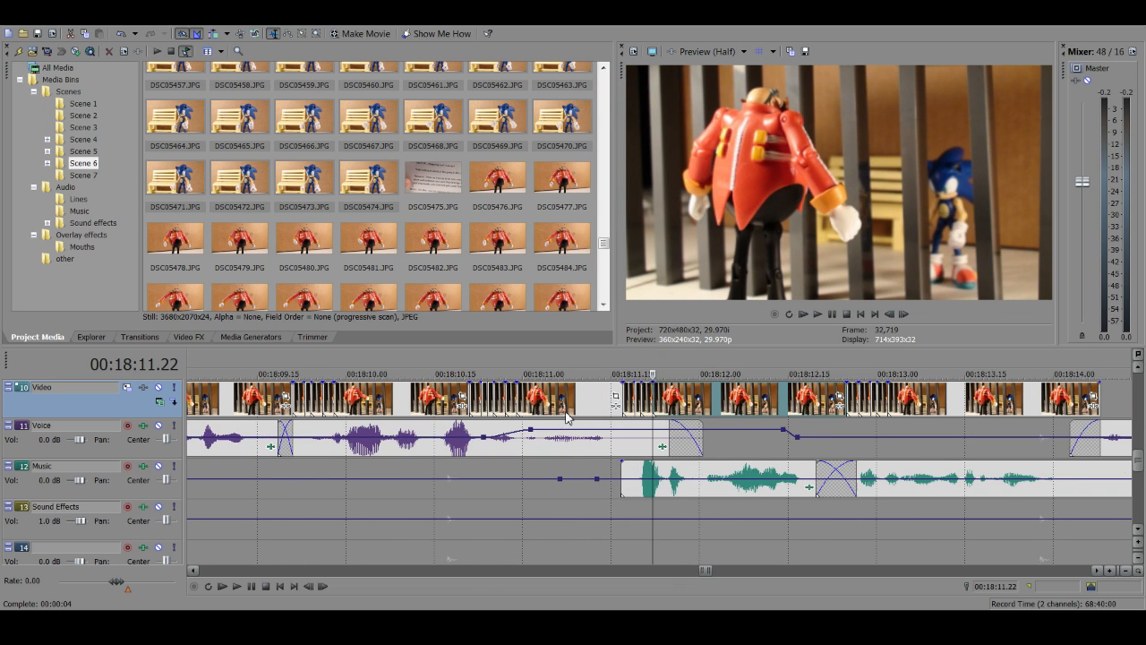
left_click(470, 401)
scroll(470, 401, "up", 1)
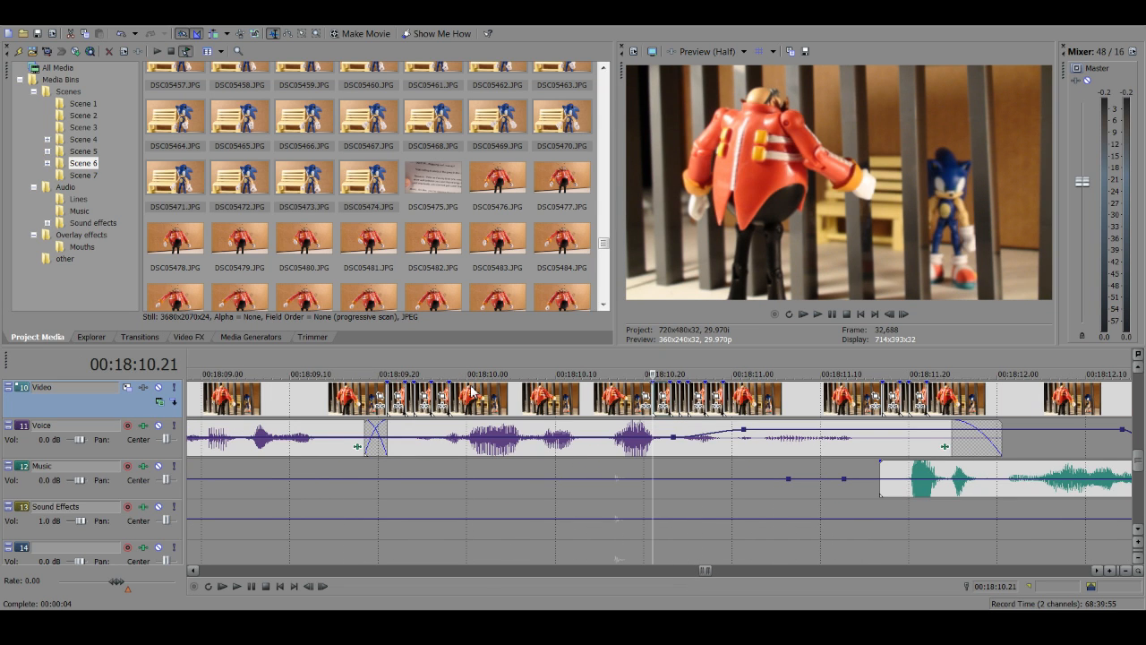
scroll(627, 421, "up", 1)
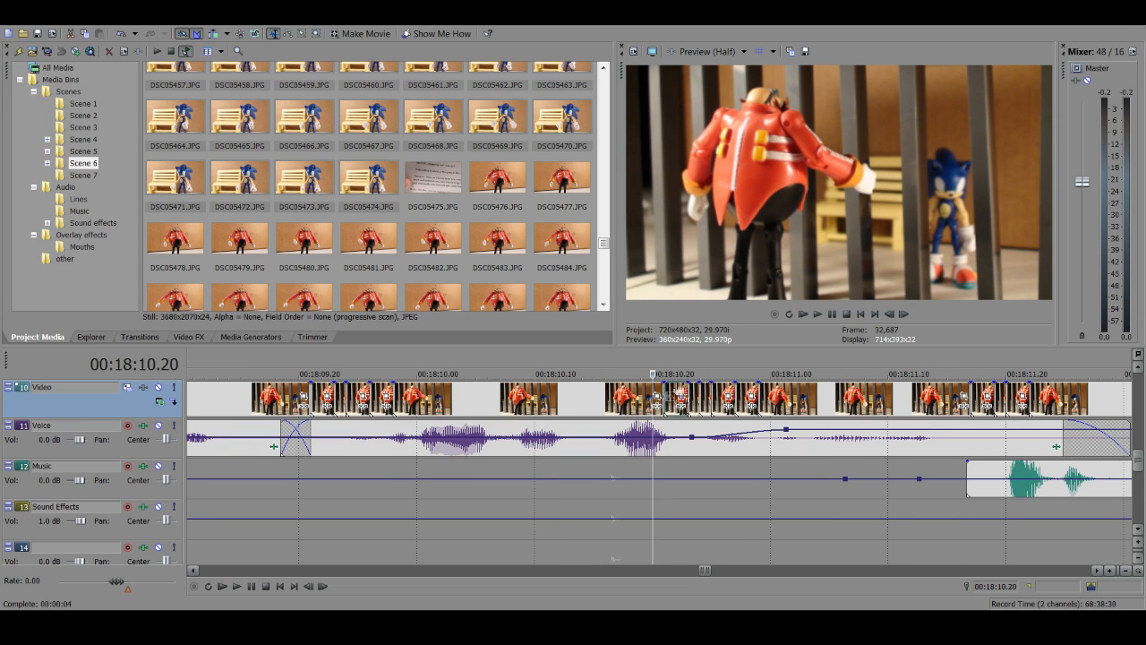
left_click(746, 400)
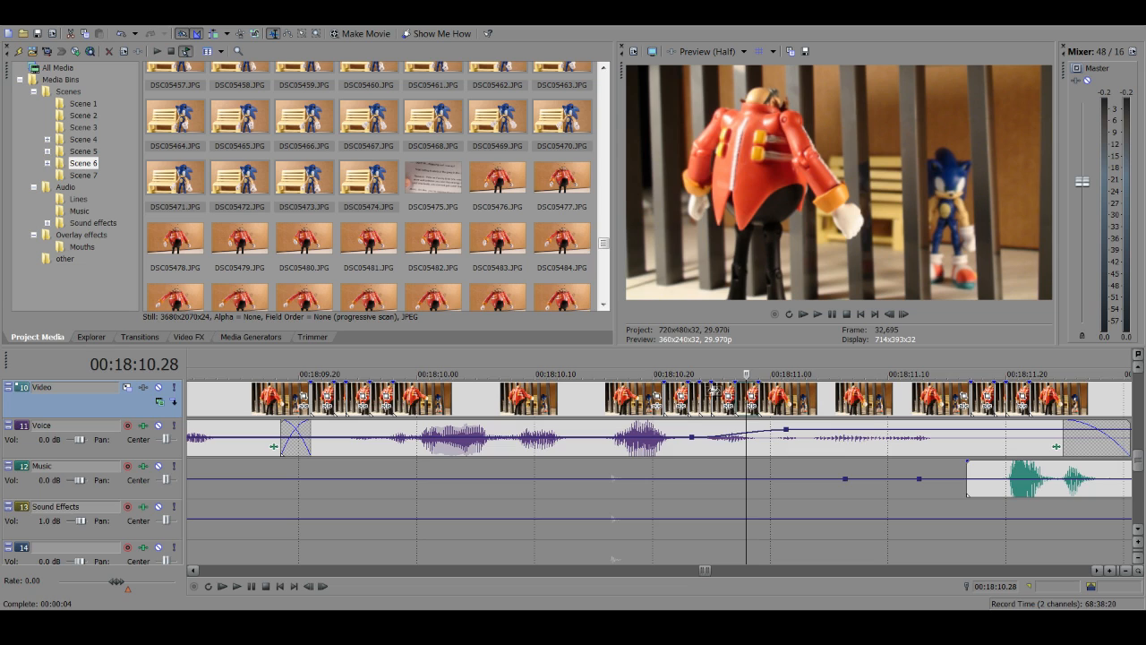
left_click(712, 390)
left_click(617, 400)
key("space")
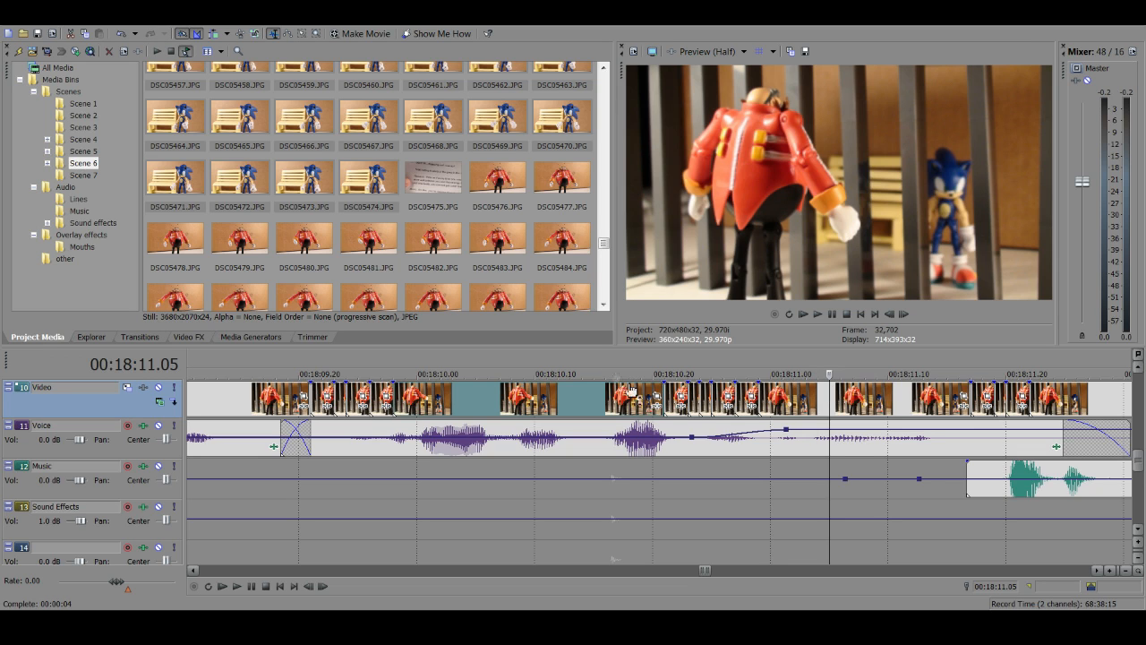
Step: Play back the prison-bar shot around 00:18:10 and inspect the short Eggman close-up stills near 00:18:01
left_click(627, 401)
scroll(627, 403, "down", 2)
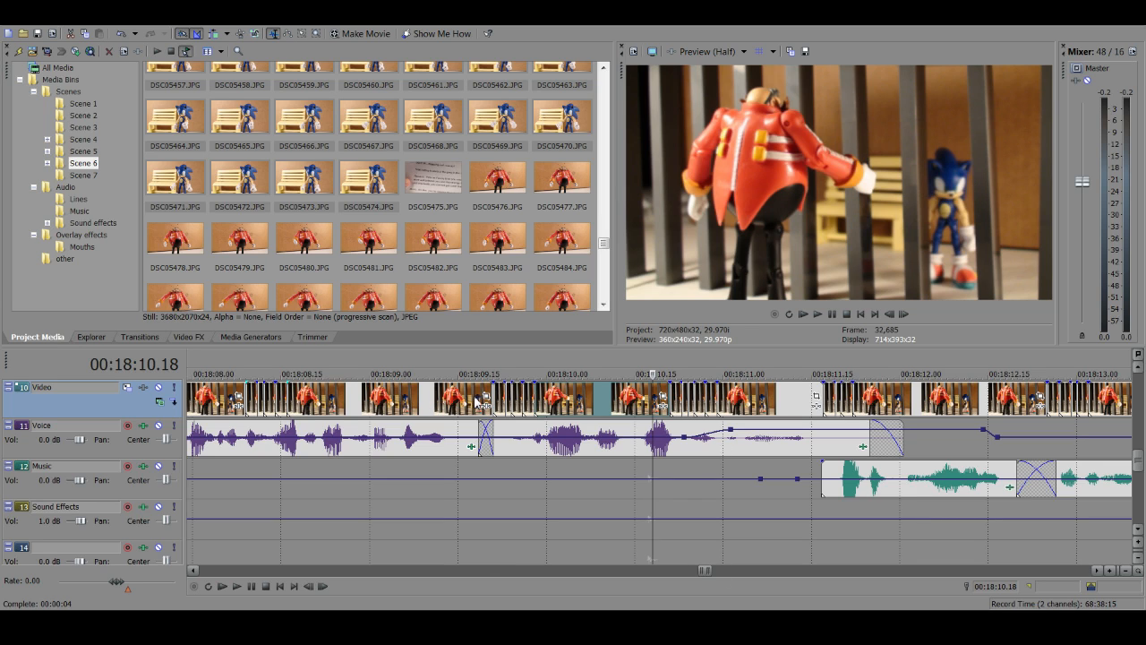
left_click(492, 391)
key("space")
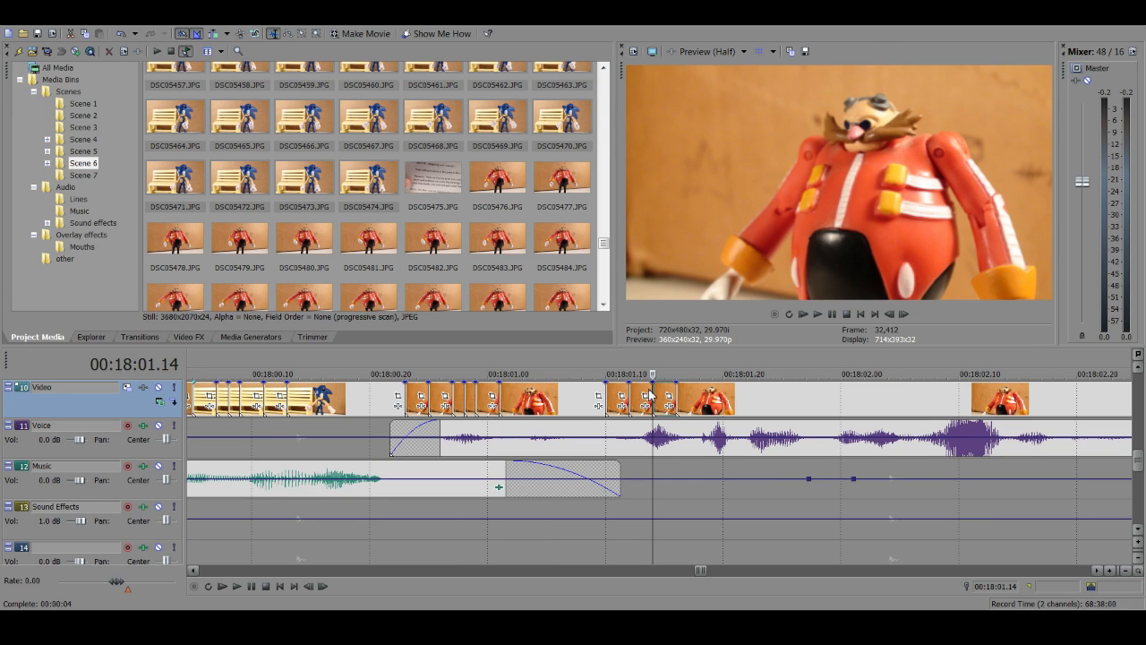
left_click_drag(636, 392, 653, 391)
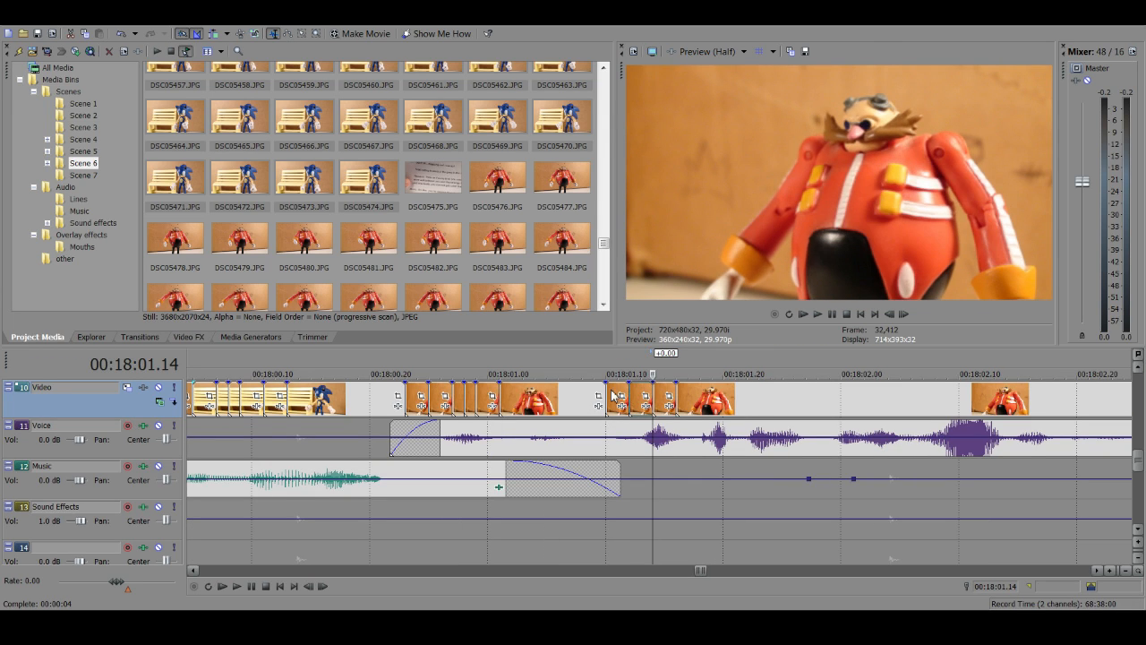
Step: Play back the Eggman close-up from 00:18:01.08
double_click(580, 404)
key("space")
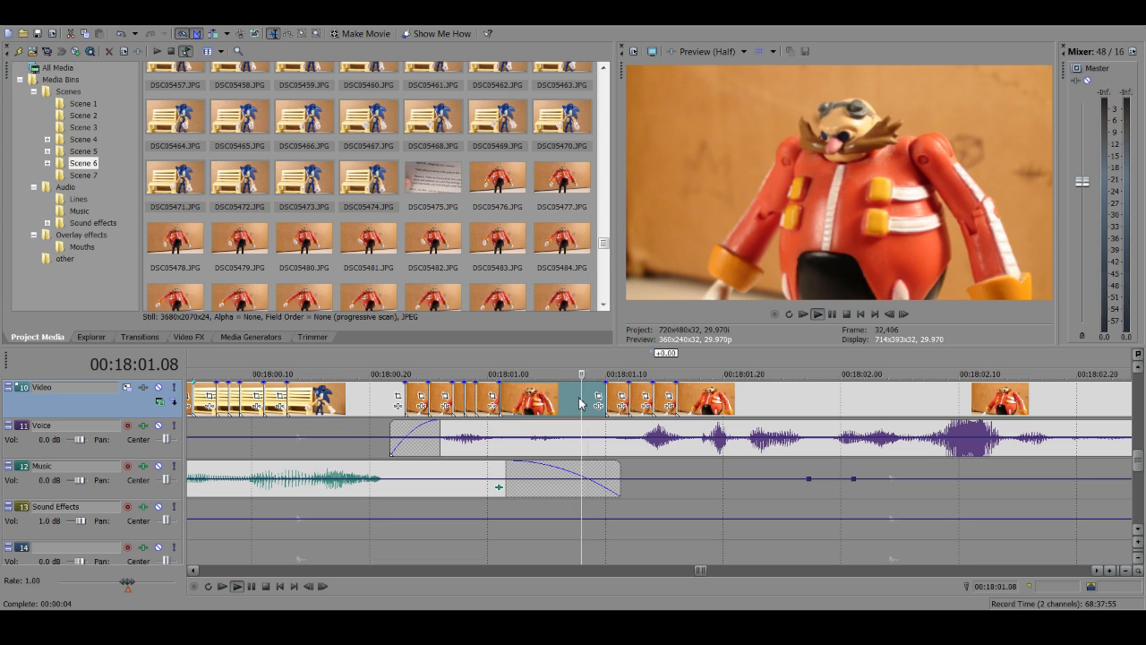
key("space")
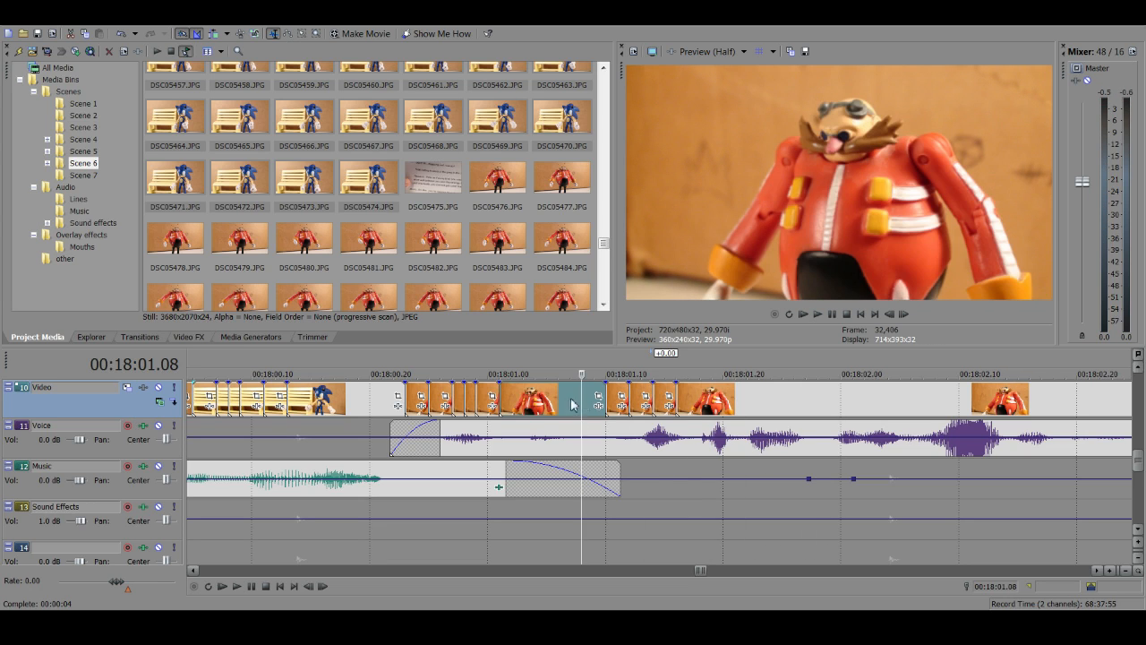
Step: Locate the prison sequence after 00:18:53 and play its stills from about 00:18:54
scroll(580, 403, "down", 3)
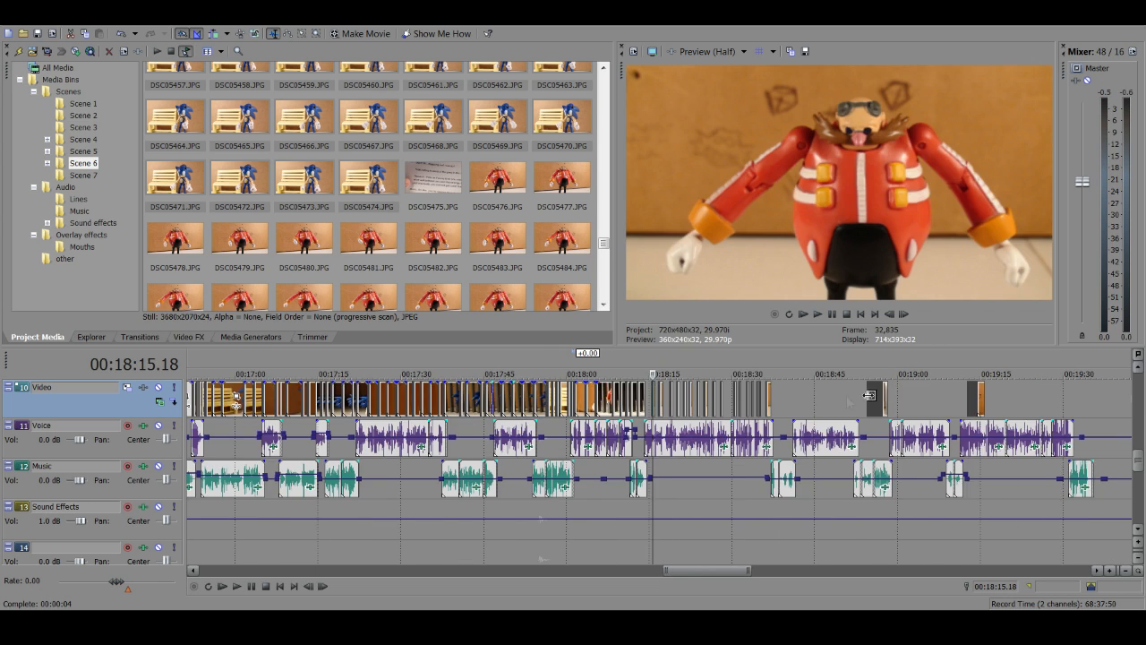
scroll(868, 395, "up", 3)
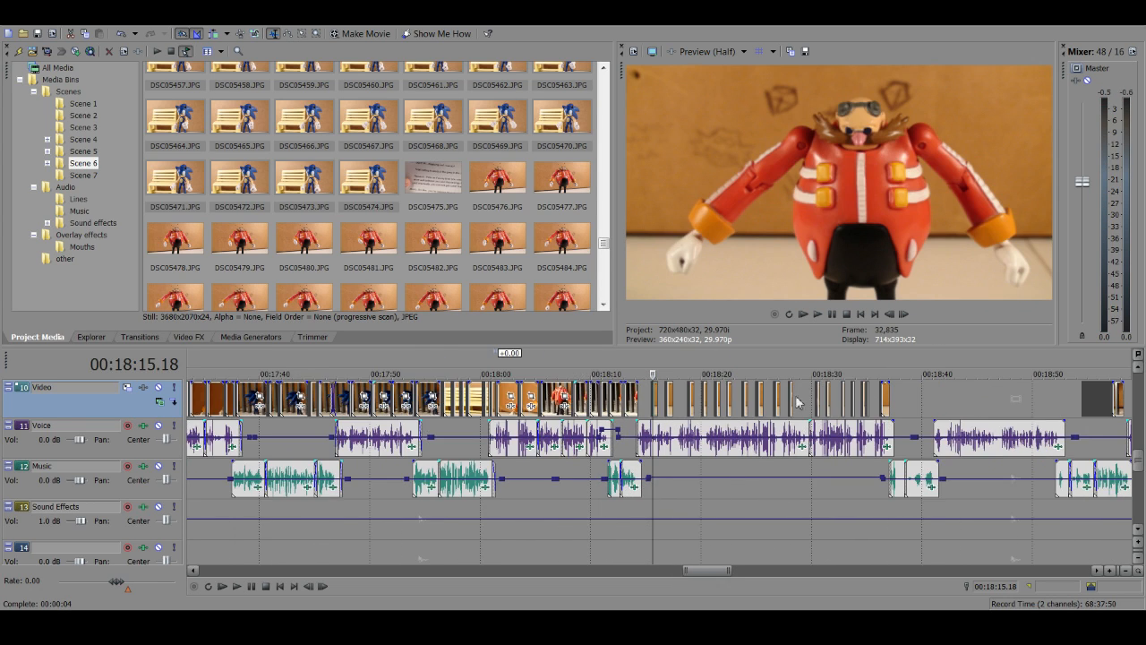
left_click(969, 403)
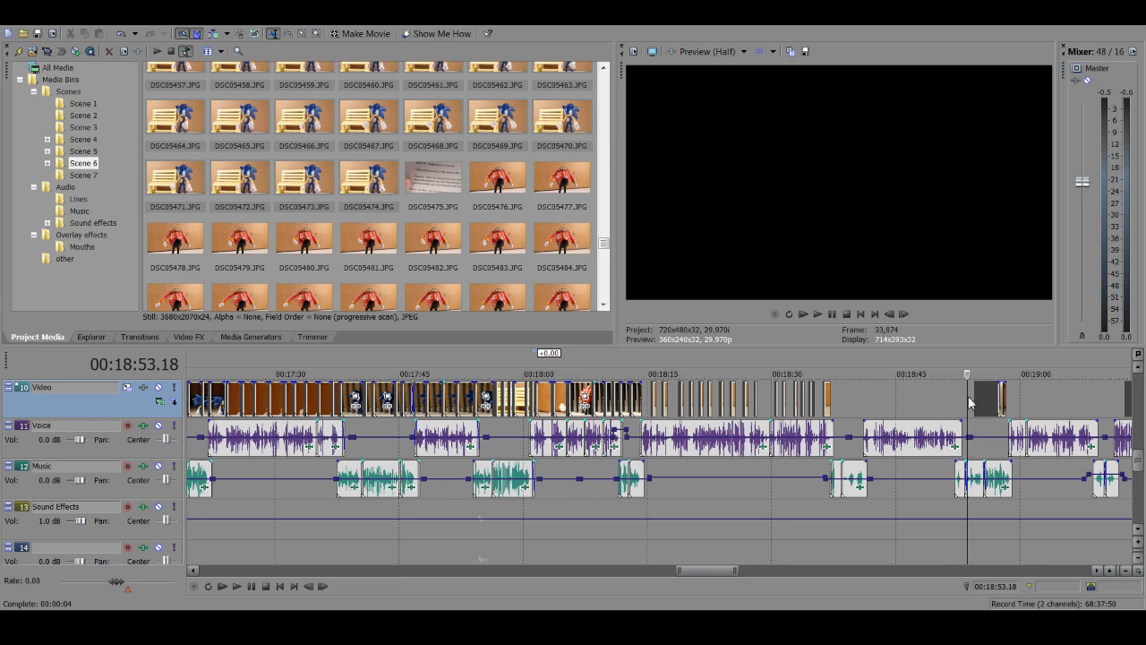
scroll(806, 405, "up", 3)
left_click(678, 400)
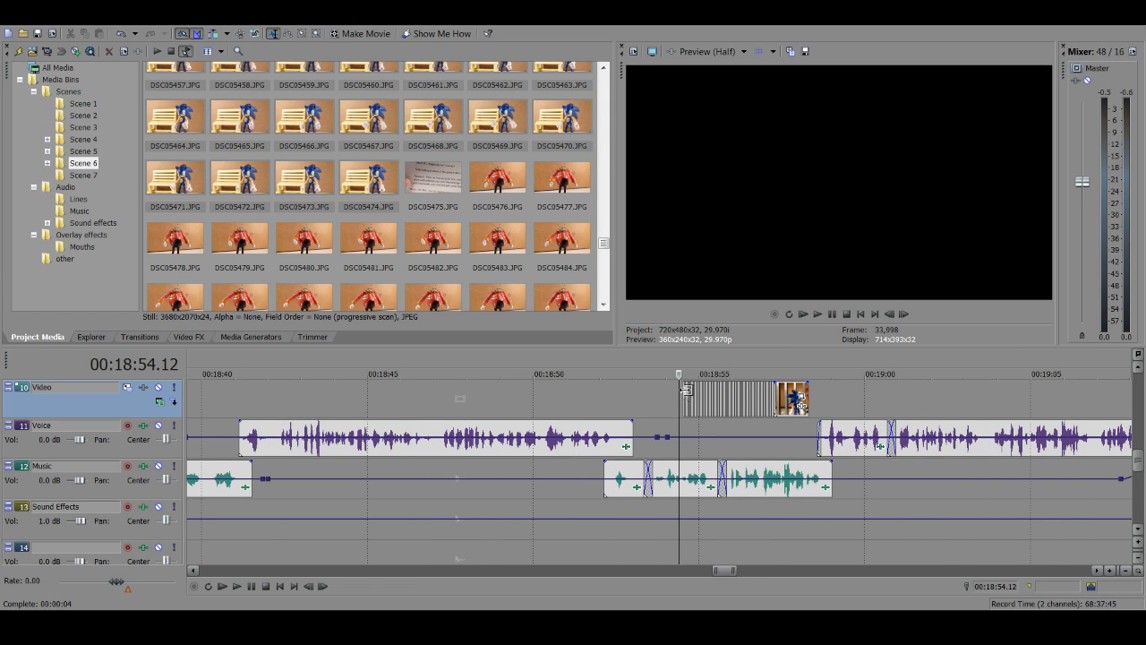
scroll(622, 437, "up", 2)
key("space")
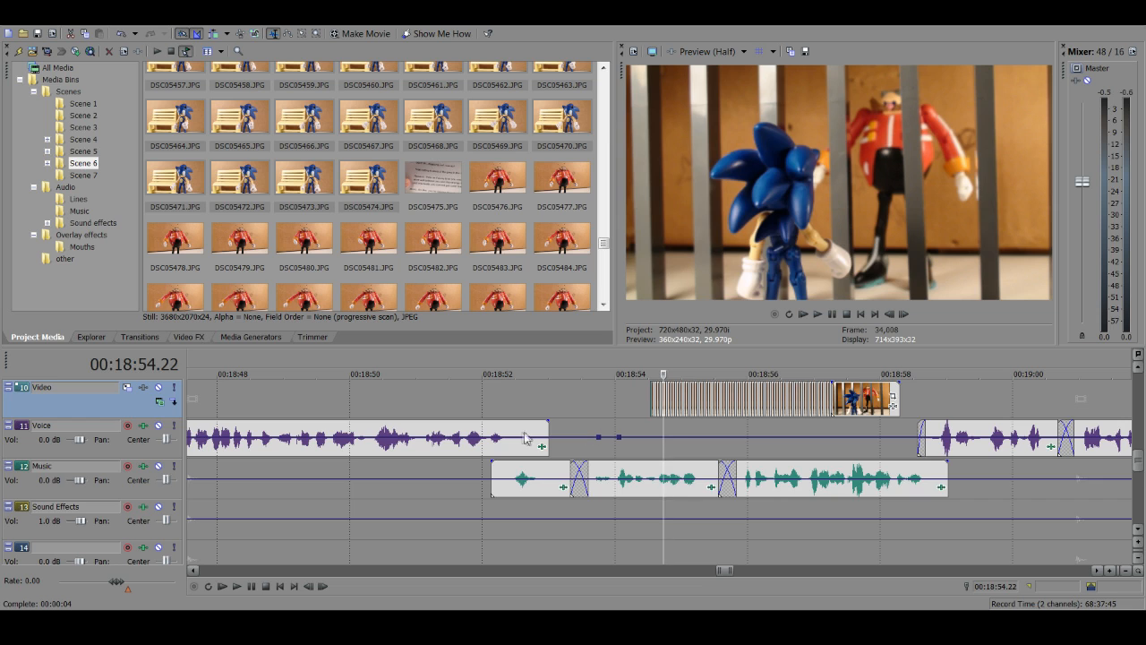
key("space")
left_click(600, 402)
Step: Find the Eggman shot starting at 00:19:12.22 and play its frame-by-frame stills against the voice clip
scroll(605, 395, "down", 10)
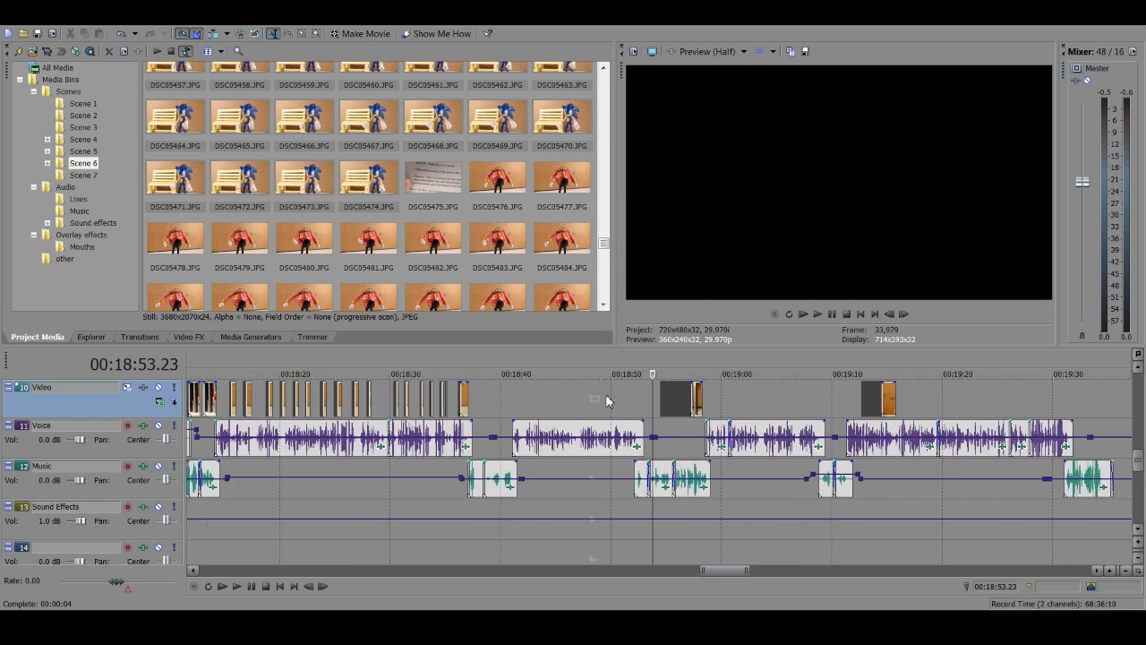
scroll(750, 419, "up", 1)
left_click(727, 394)
left_click(731, 394)
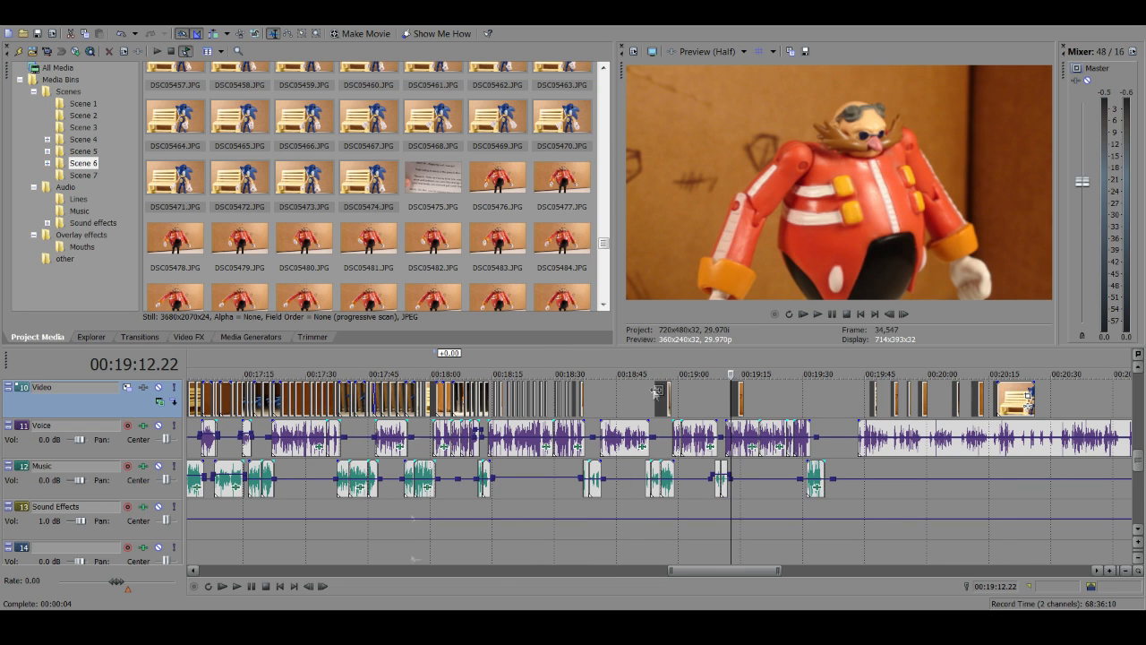
scroll(478, 153, "up", 3)
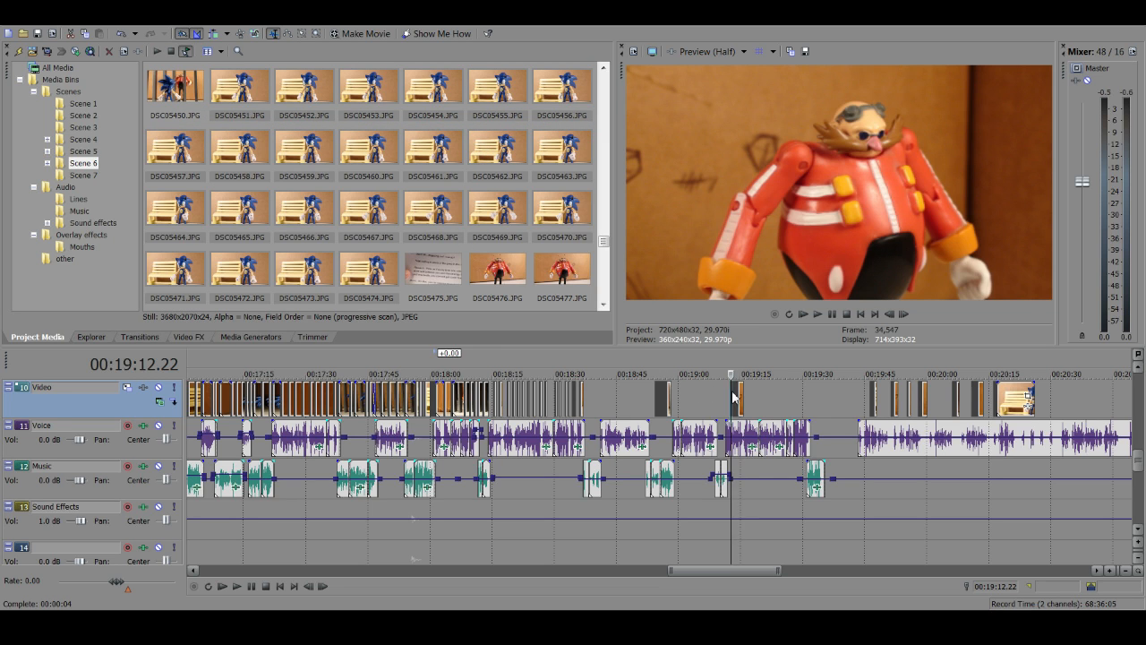
scroll(732, 398, "up", 8)
scroll(650, 396, "up", 2)
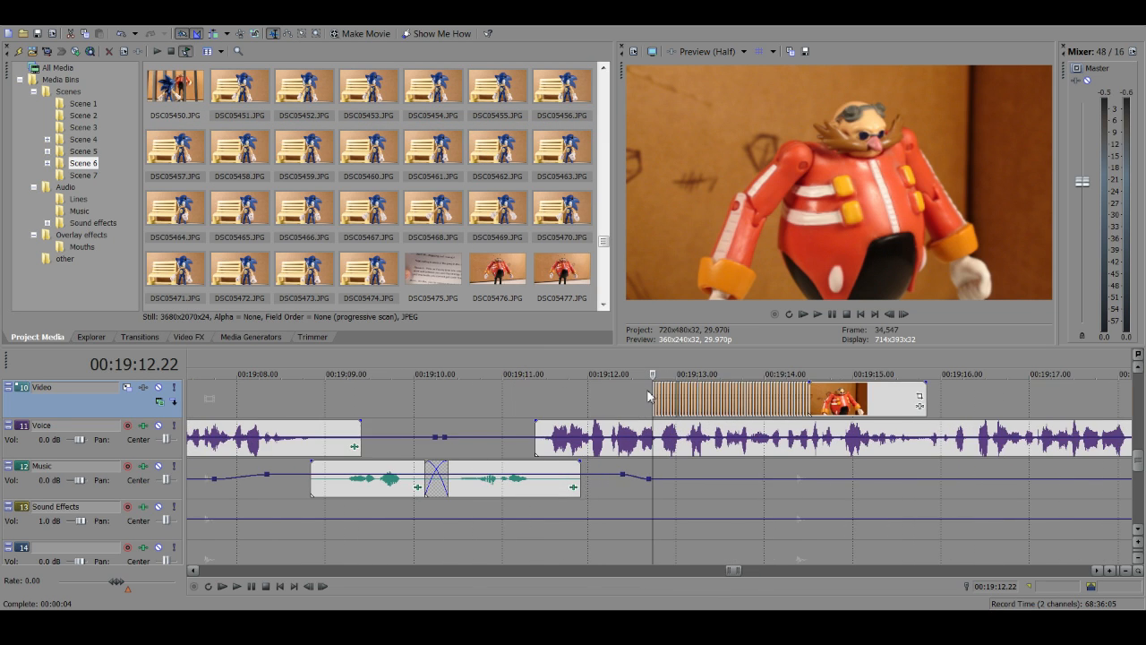
left_click(632, 402)
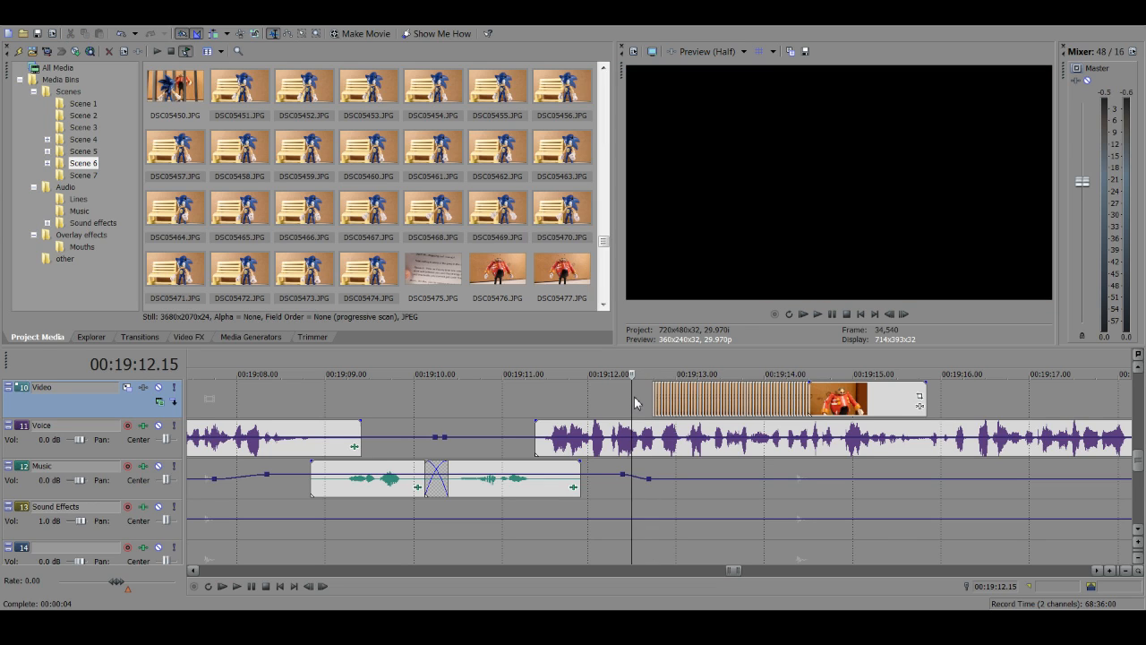
left_click(652, 394)
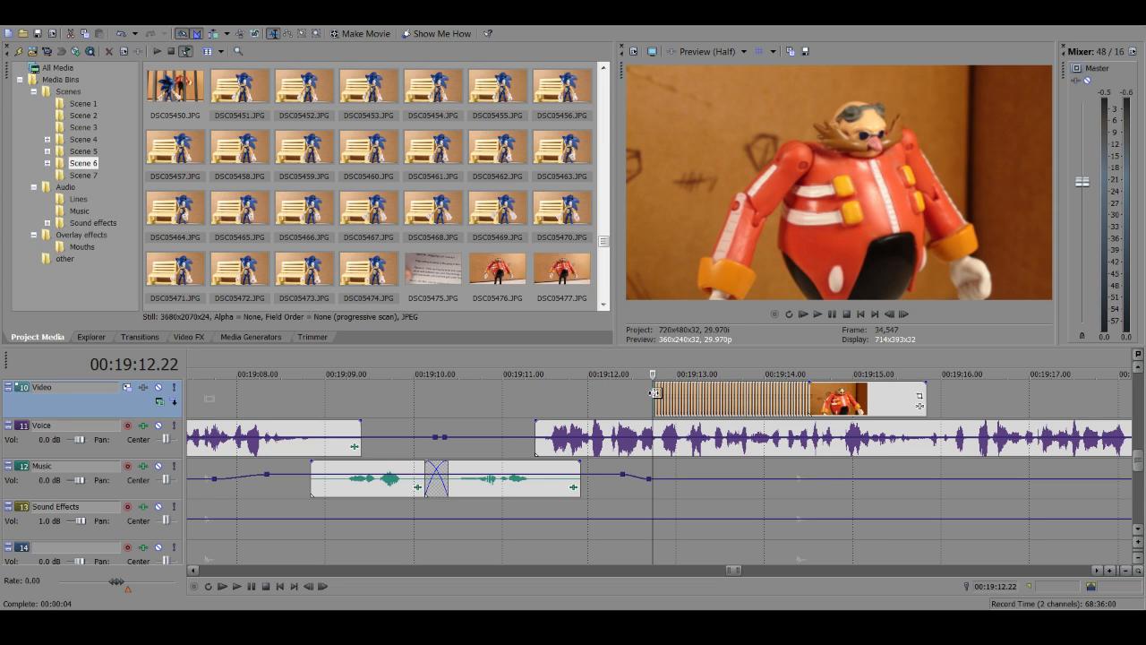
key("space")
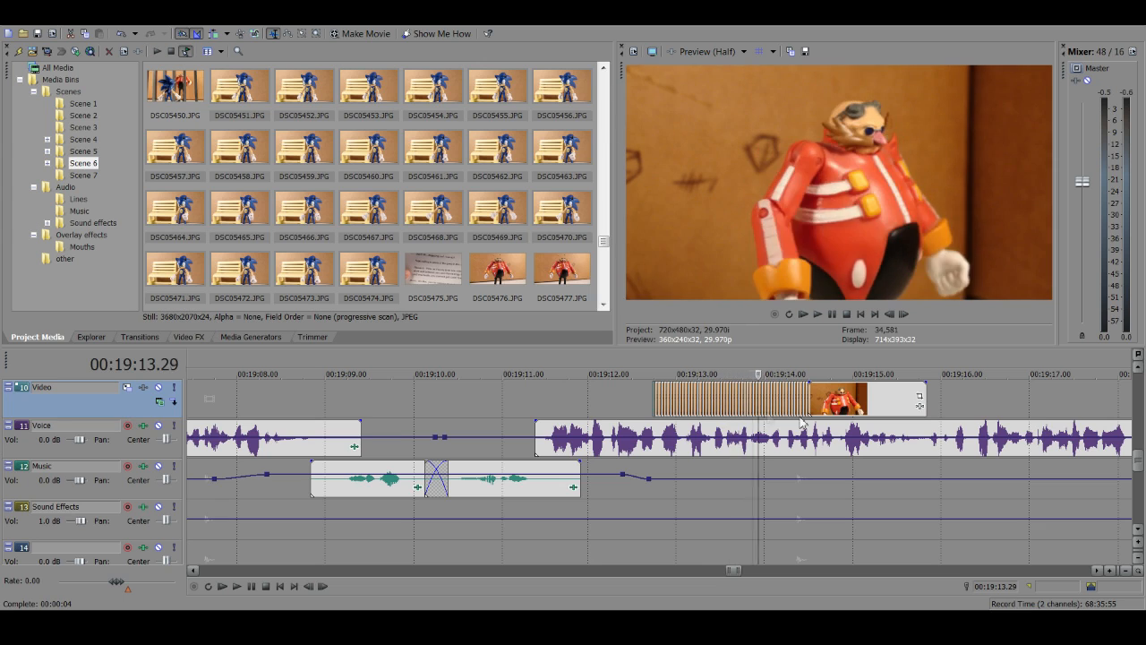
key("Return")
Step: Preview the bench shot near 00:19:46, the Eggman shot at 00:19:51 and the long Sonic still near 00:20:21
left_click(925, 394)
scroll(927, 388, "down", 10)
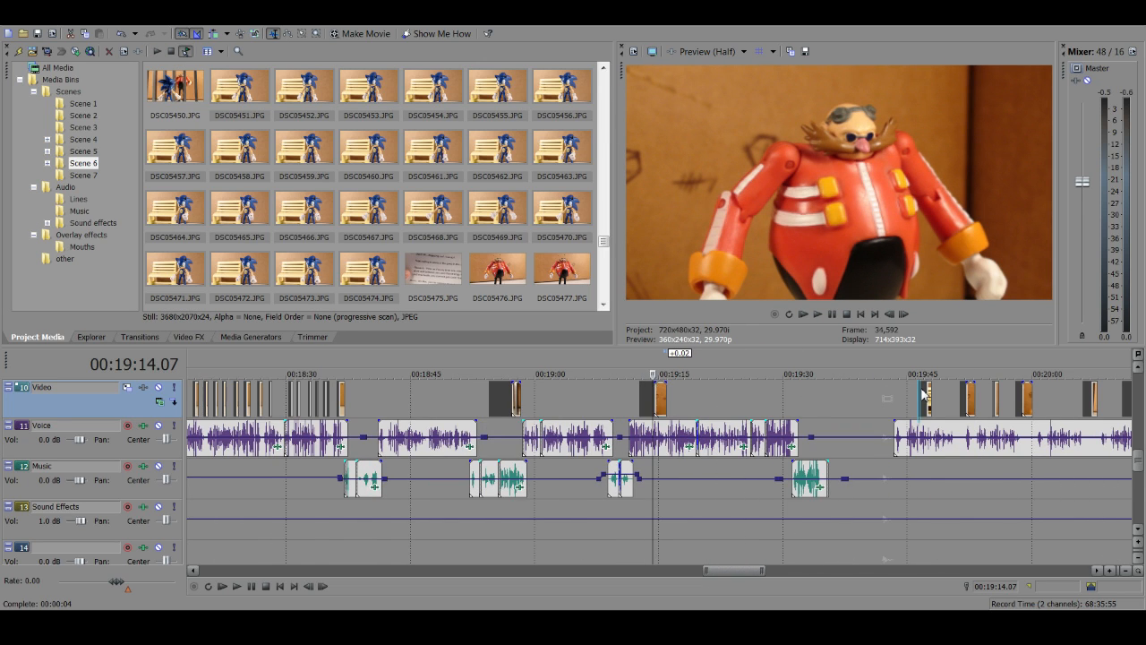
left_click(922, 394)
scroll(703, 396, "up", 2)
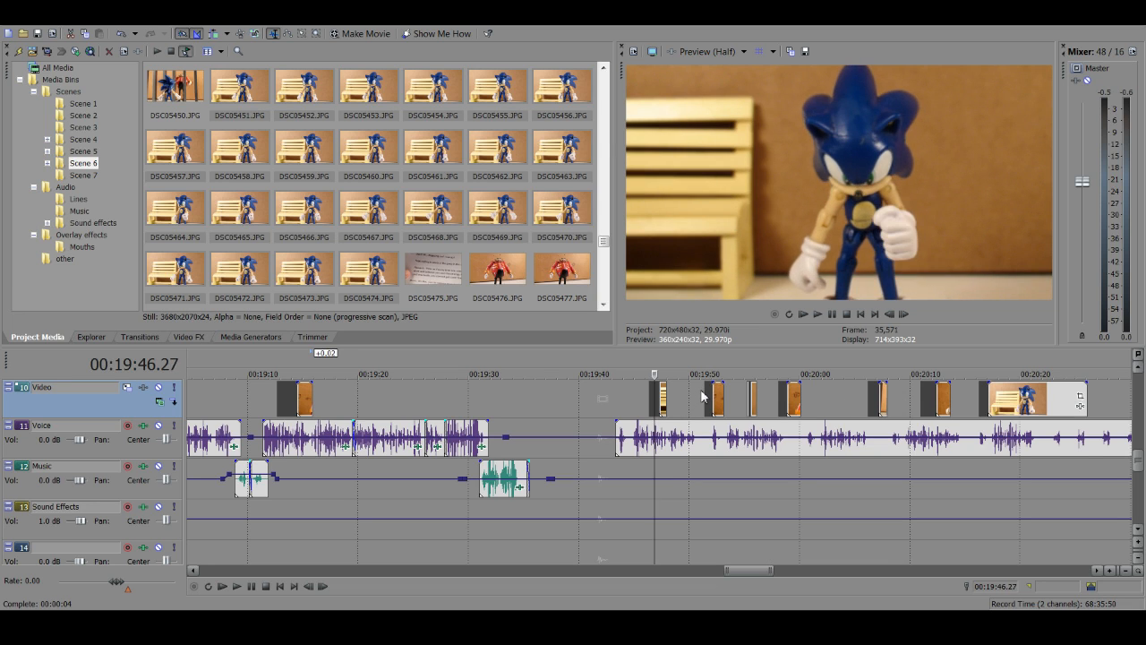
left_click(704, 395)
left_click(1034, 403)
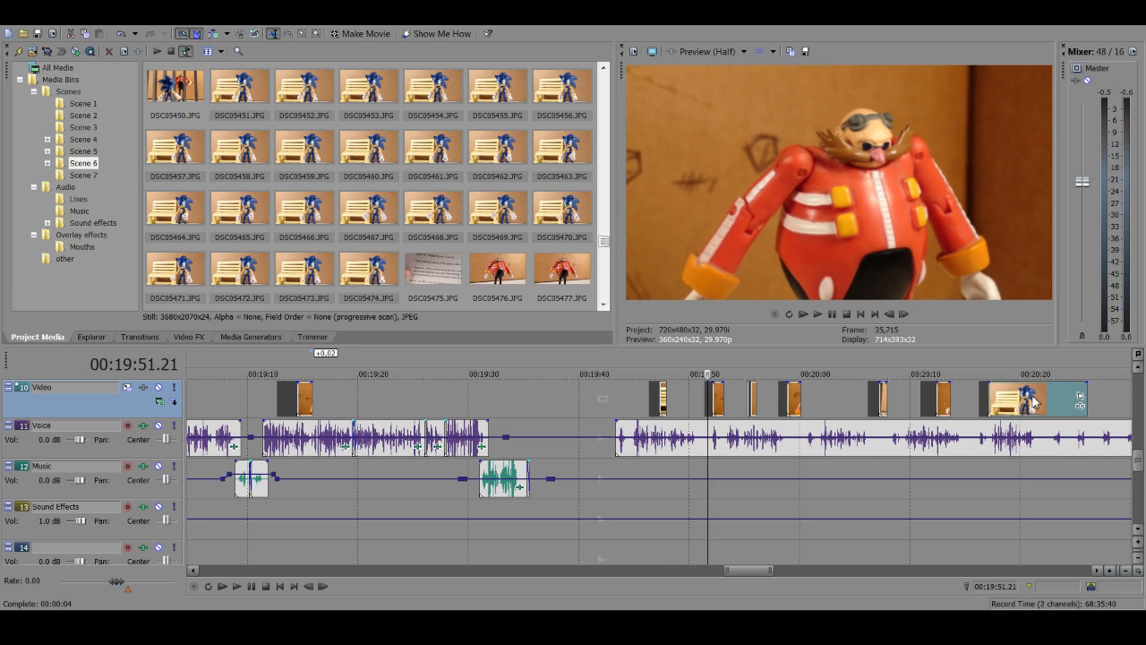
left_click(1034, 403)
Step: Examine the long still of Sonic beside the bench at closer range, around 00:20:22, and the short stills before it
scroll(1034, 403, "up", 3)
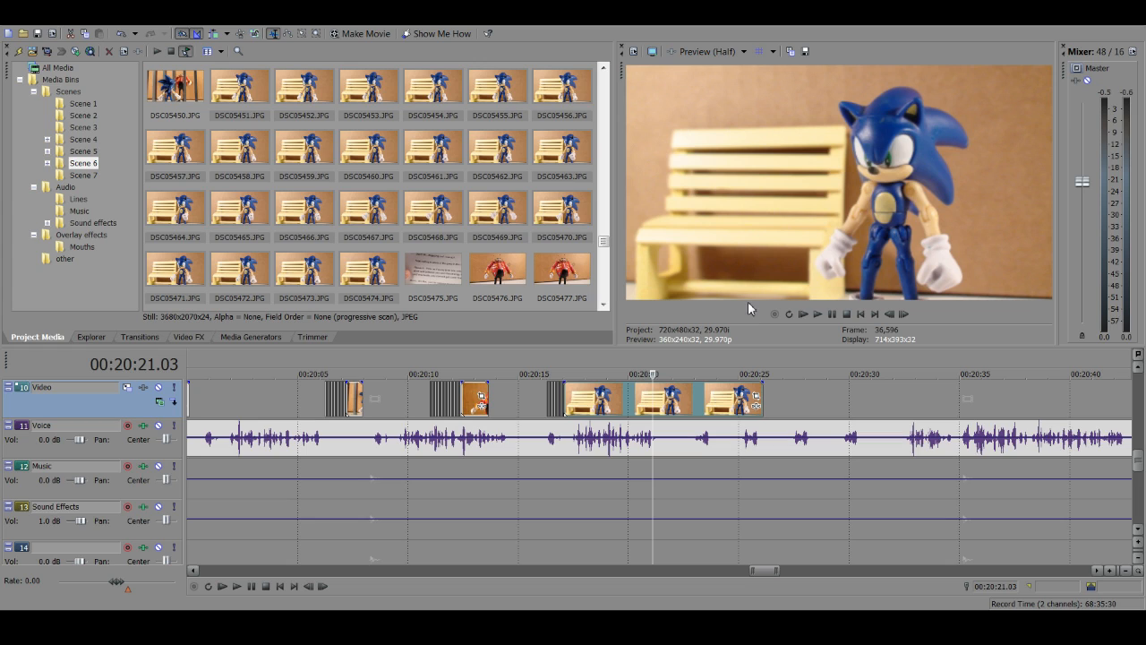
left_click(680, 428)
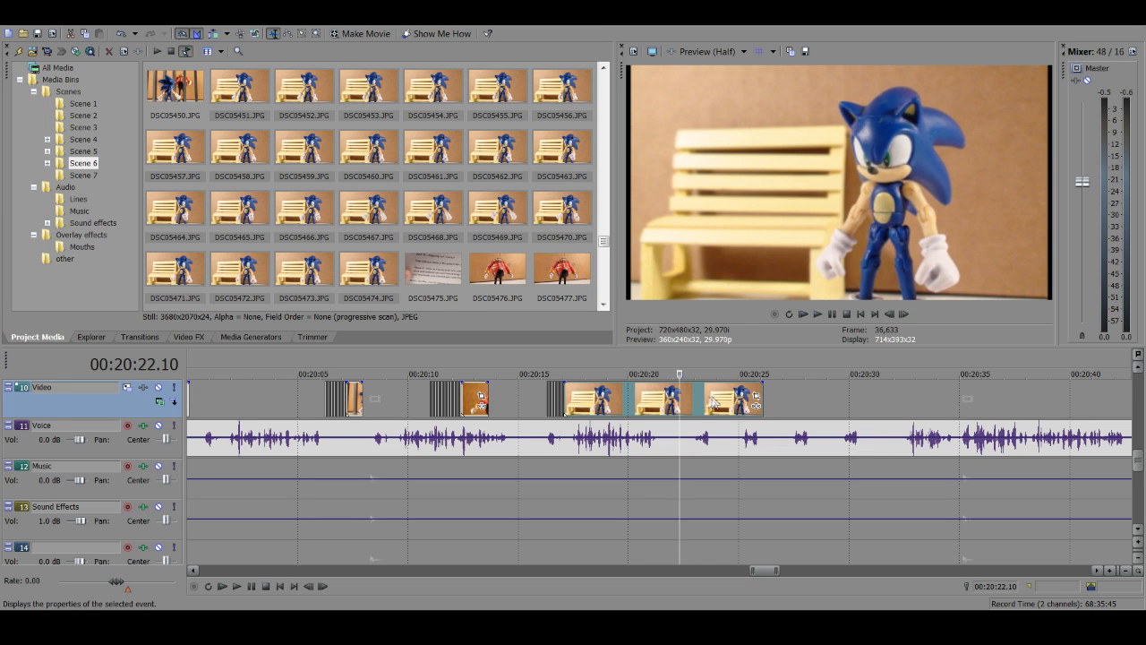
left_click(702, 400)
scroll(702, 400, "up", 2)
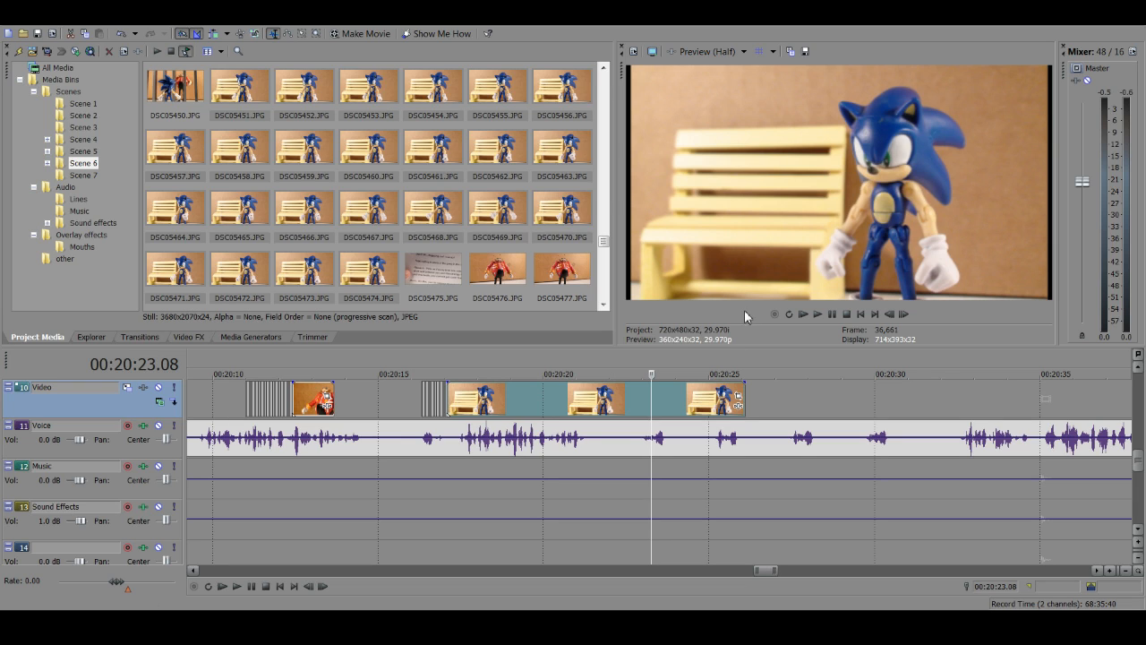
left_click(639, 395)
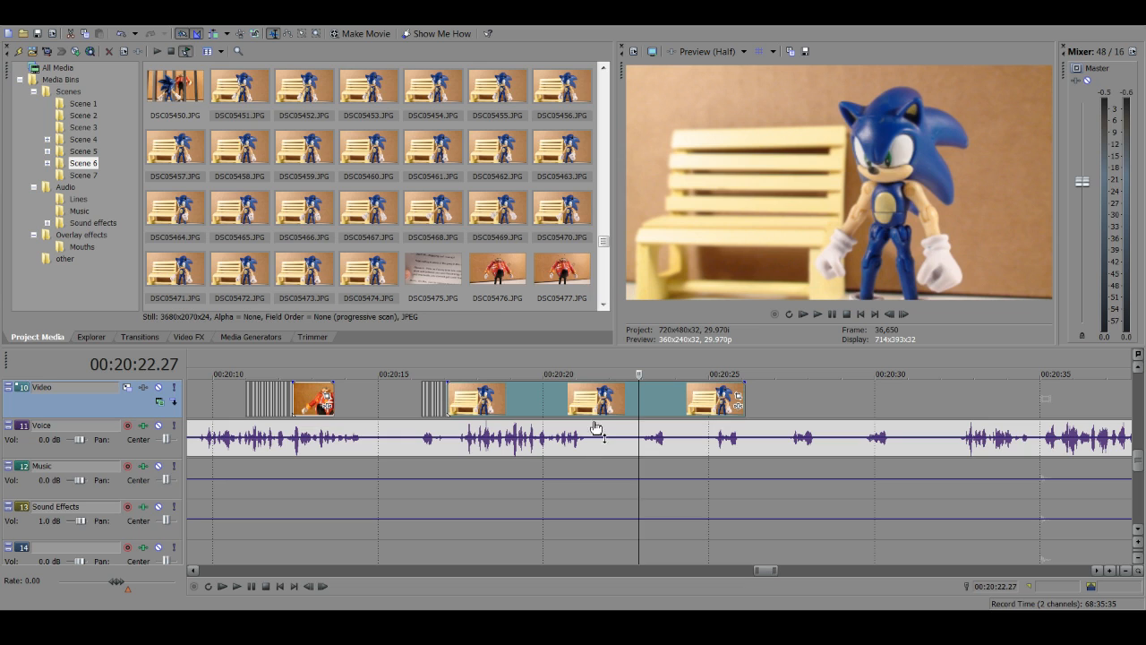
left_click(618, 401)
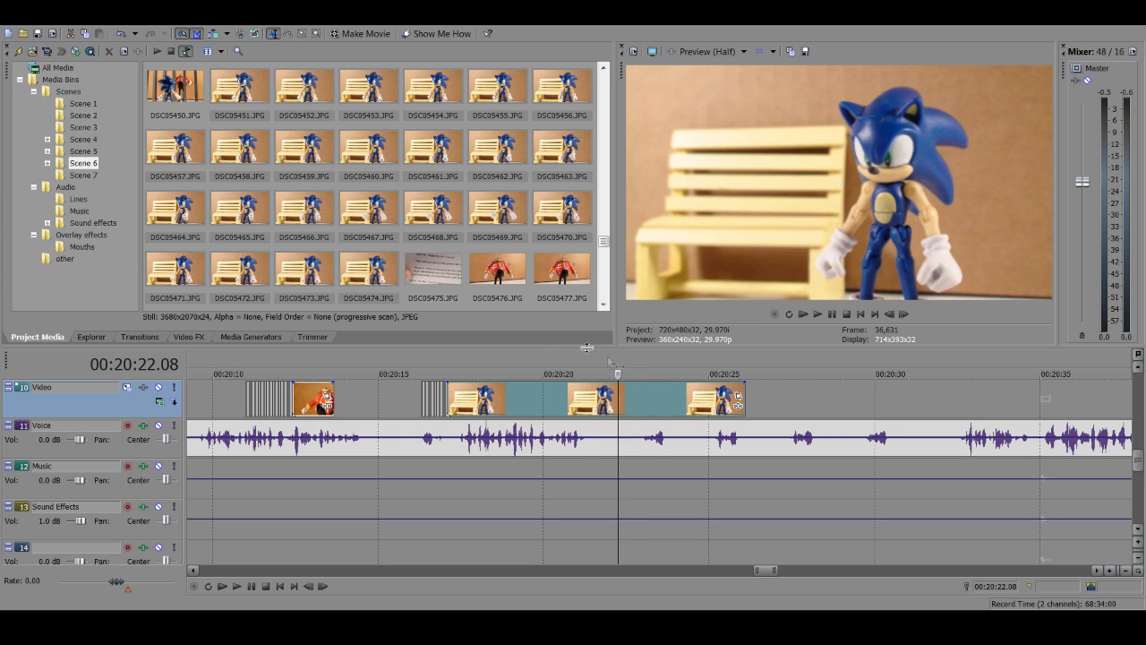
left_click(421, 401)
left_click(526, 401)
Step: Return to the start of the prison sequence at 00:18:54.16 and survey the surrounding clips
scroll(464, 409, "down", 4)
scroll(420, 403, "down", 6)
left_click(474, 398)
left_click(474, 394)
scroll(475, 391, "up", 6)
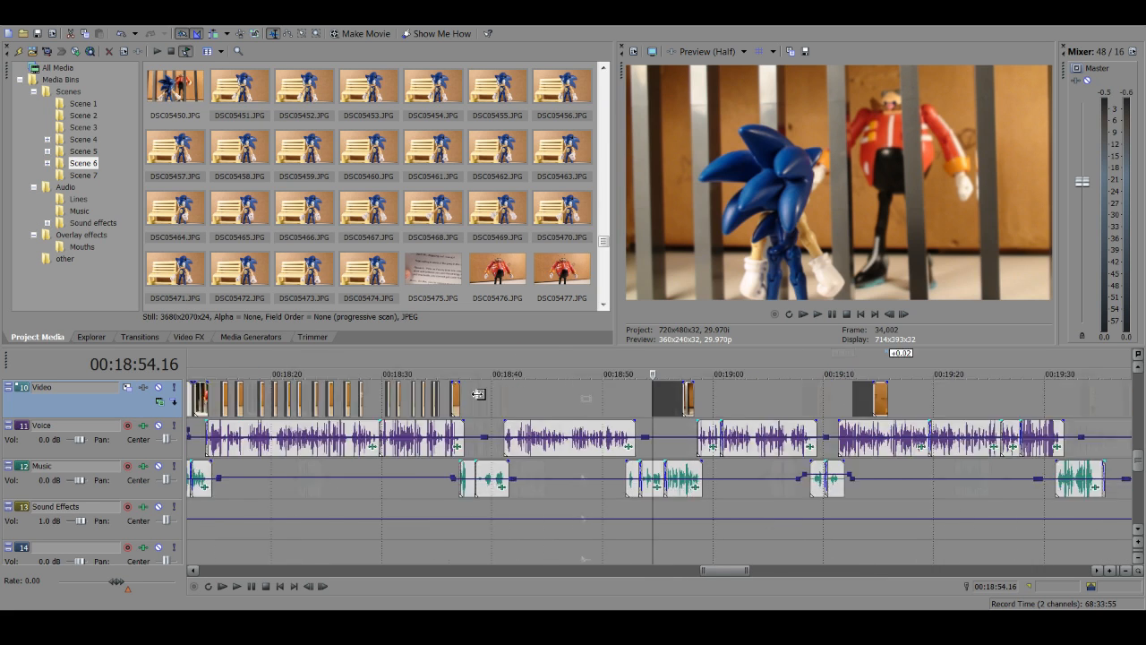
scroll(823, 404, "down", 5)
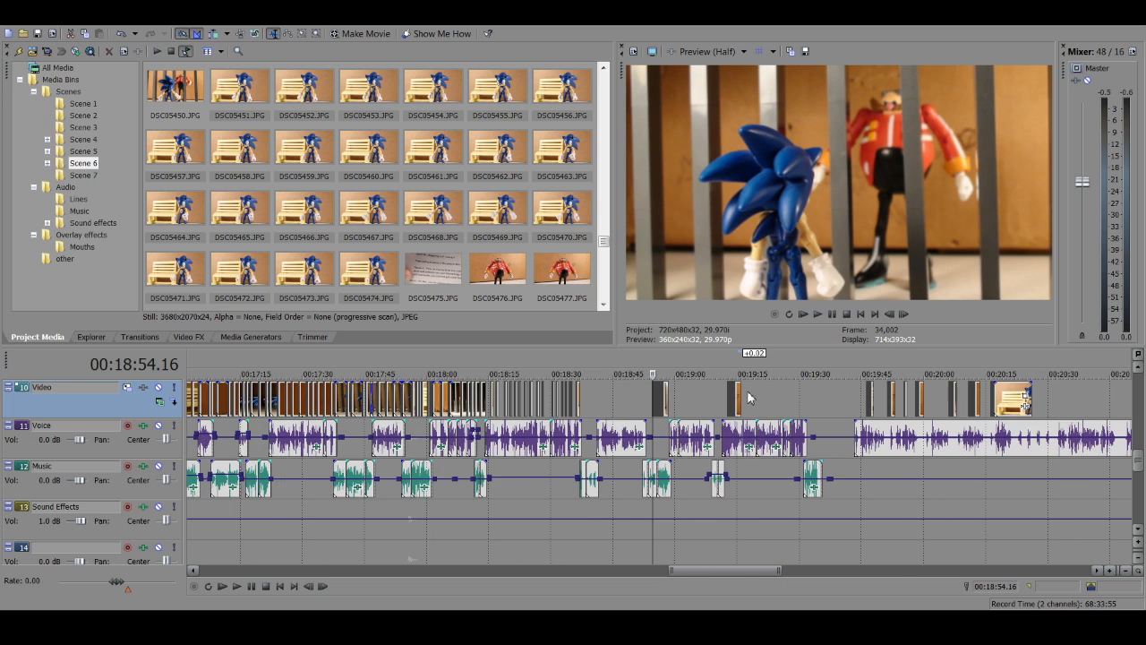
Step: Play the bench shot from 00:19:46.12, and preview the shots near 00:19:51 and 00:19:55
left_click(868, 398)
scroll(867, 399, "up", 2)
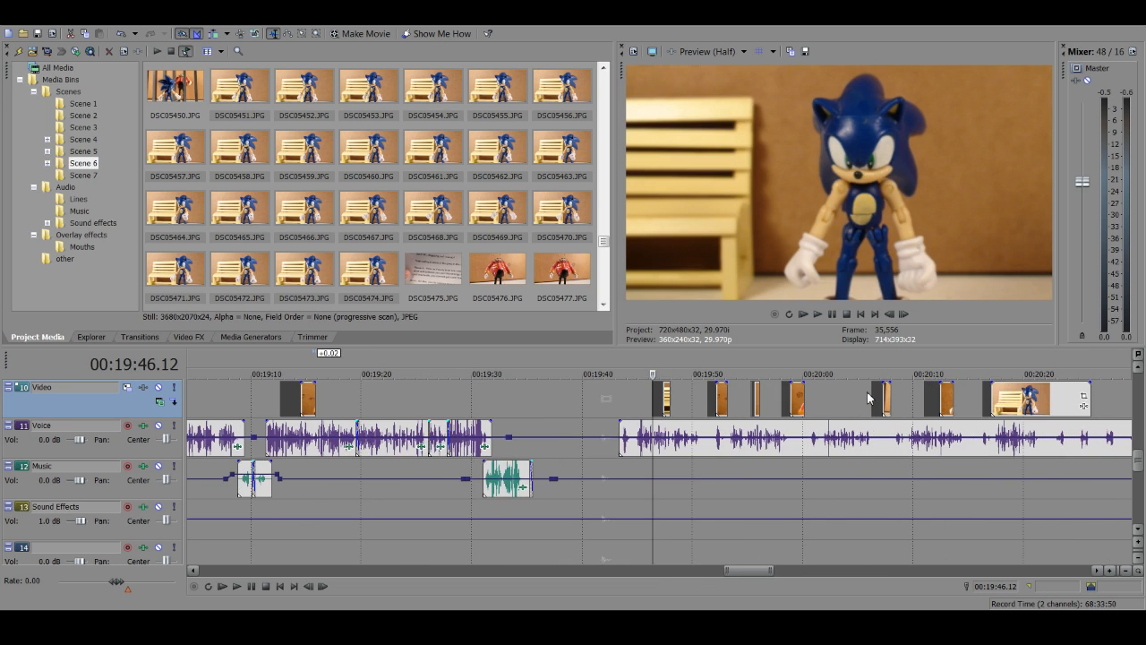
scroll(861, 400, "up", 1)
key("space")
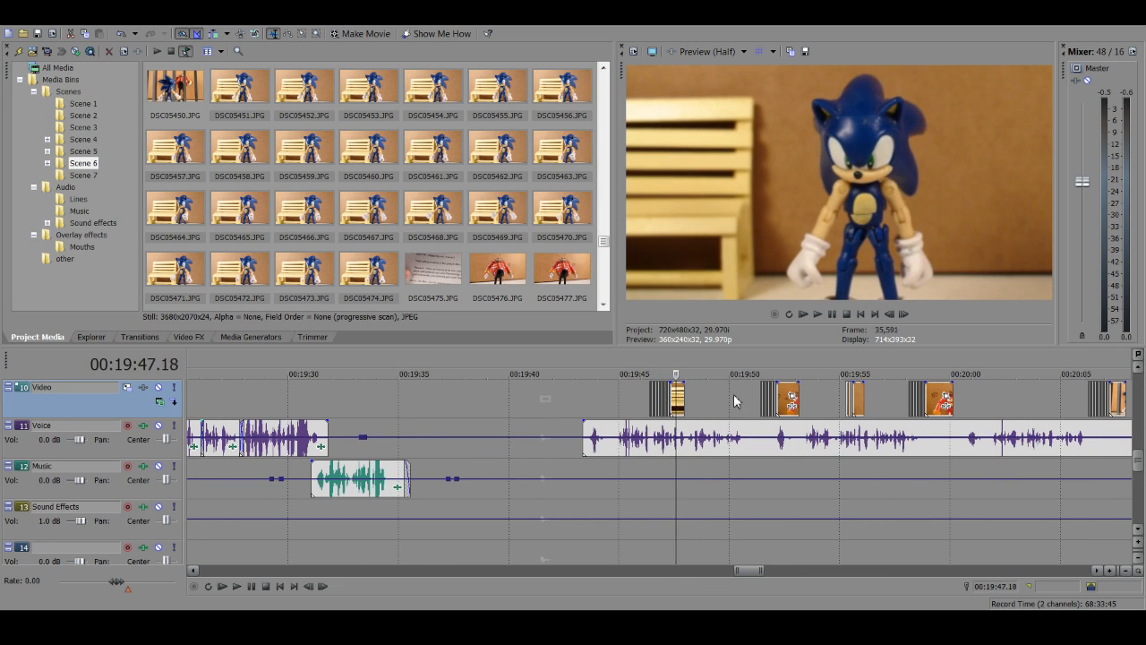
left_click(761, 392)
left_click(846, 387)
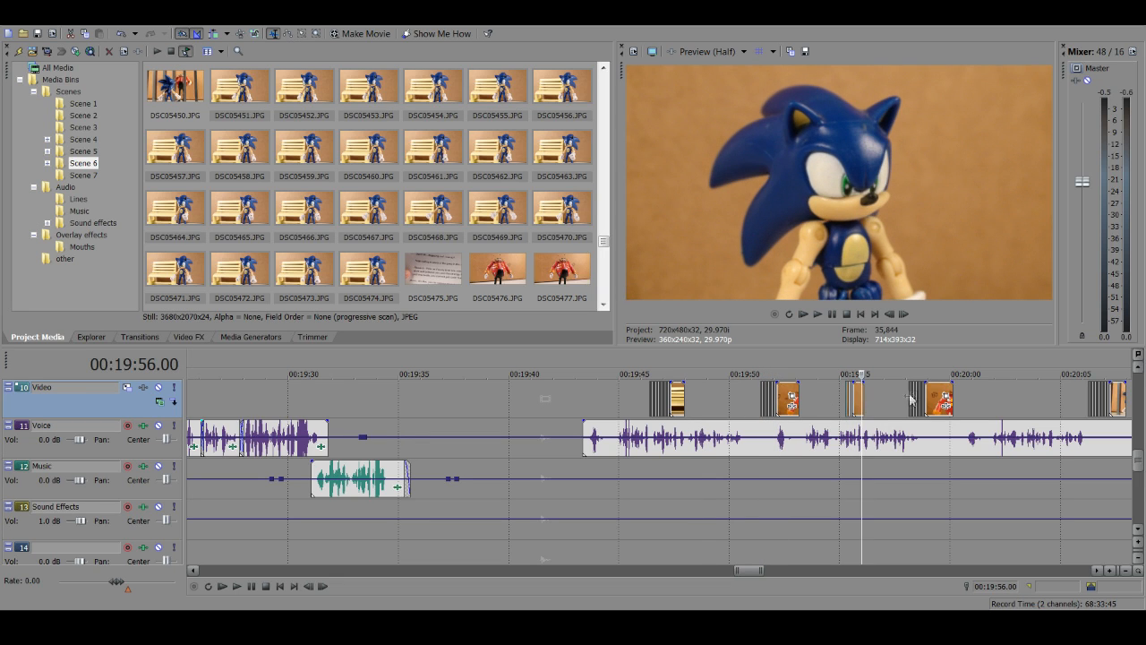
key("space")
Step: Inspect the first stills of the prison sequence at 00:18:54.16 at closer range
scroll(847, 396, "down", 2)
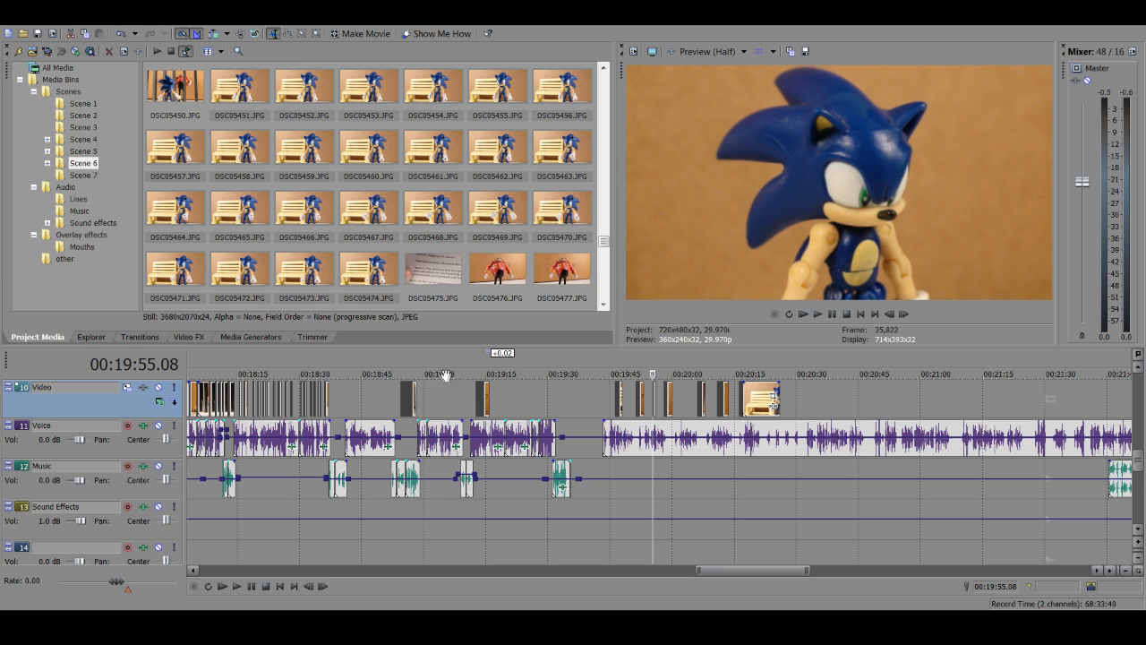
left_click(410, 397)
scroll(410, 397, "up", 8)
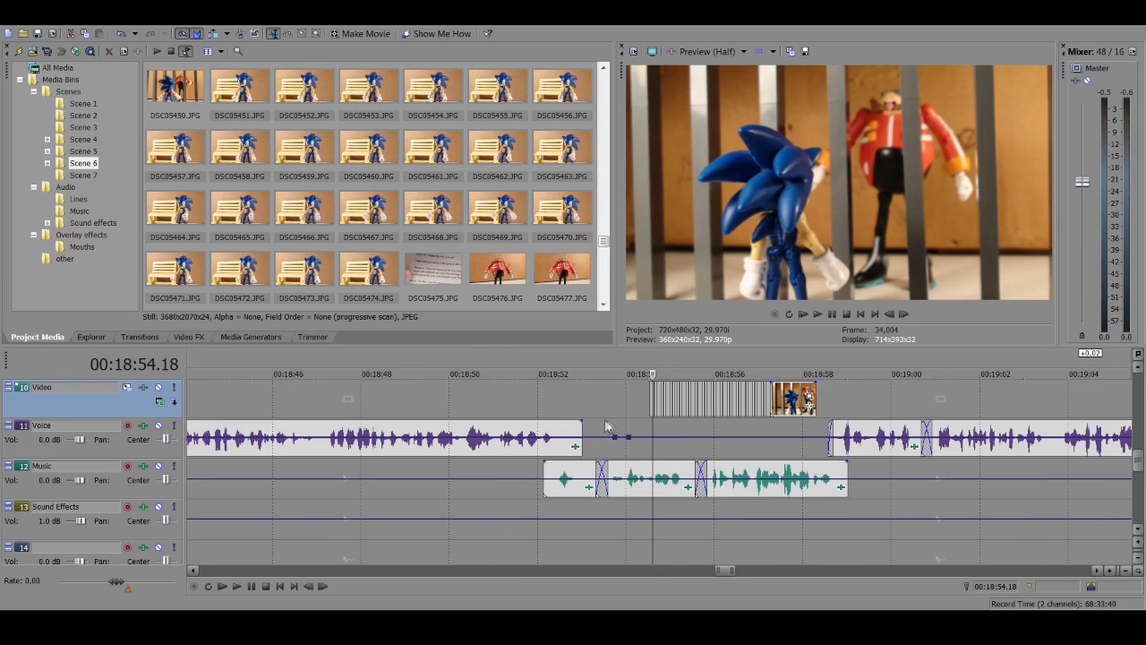
left_click(641, 396)
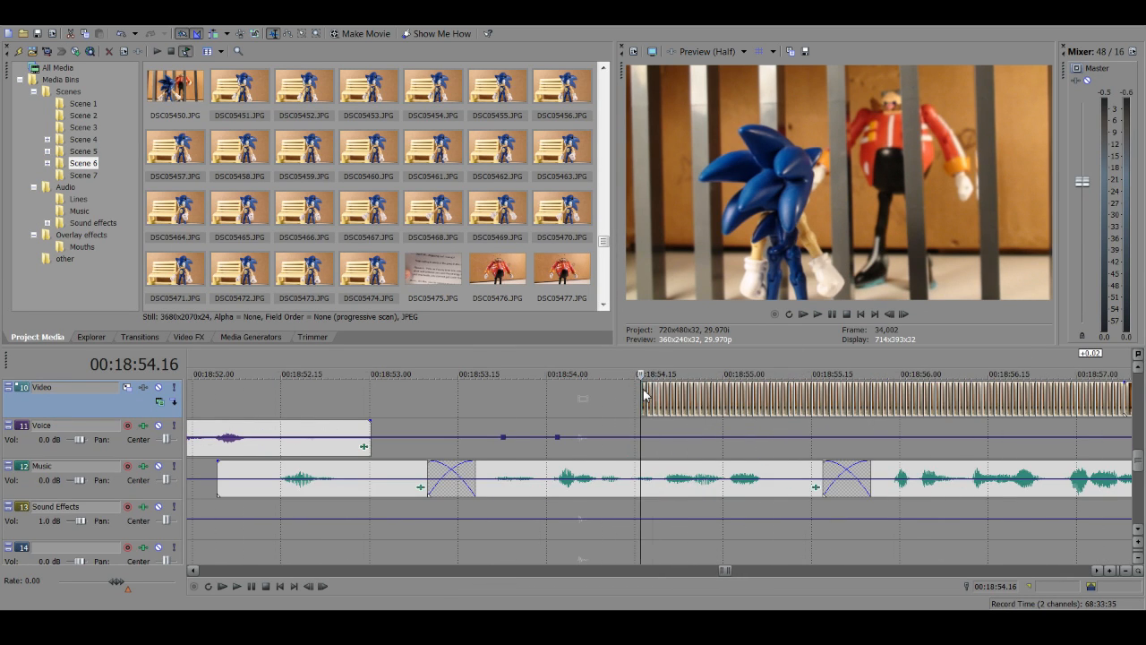
Step: Play the Sonic close-up from 00:19:55.08 against the voice clip
scroll(641, 397, "down", 8)
left_click(987, 394)
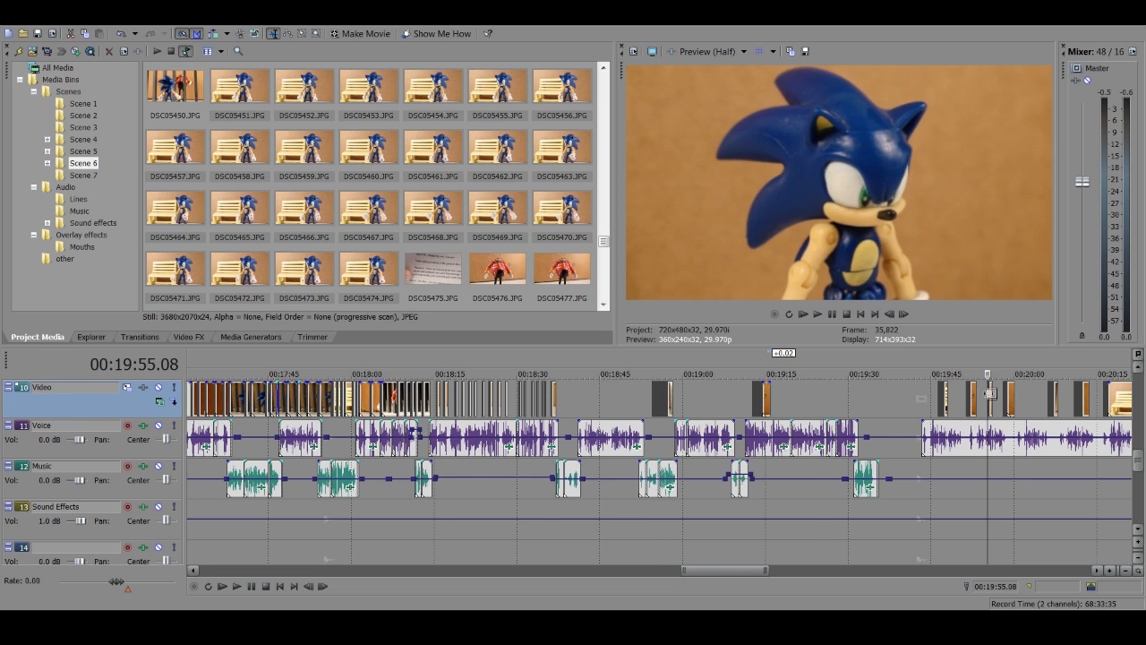
scroll(985, 396, "up", 5)
scroll(750, 404, "down", 10)
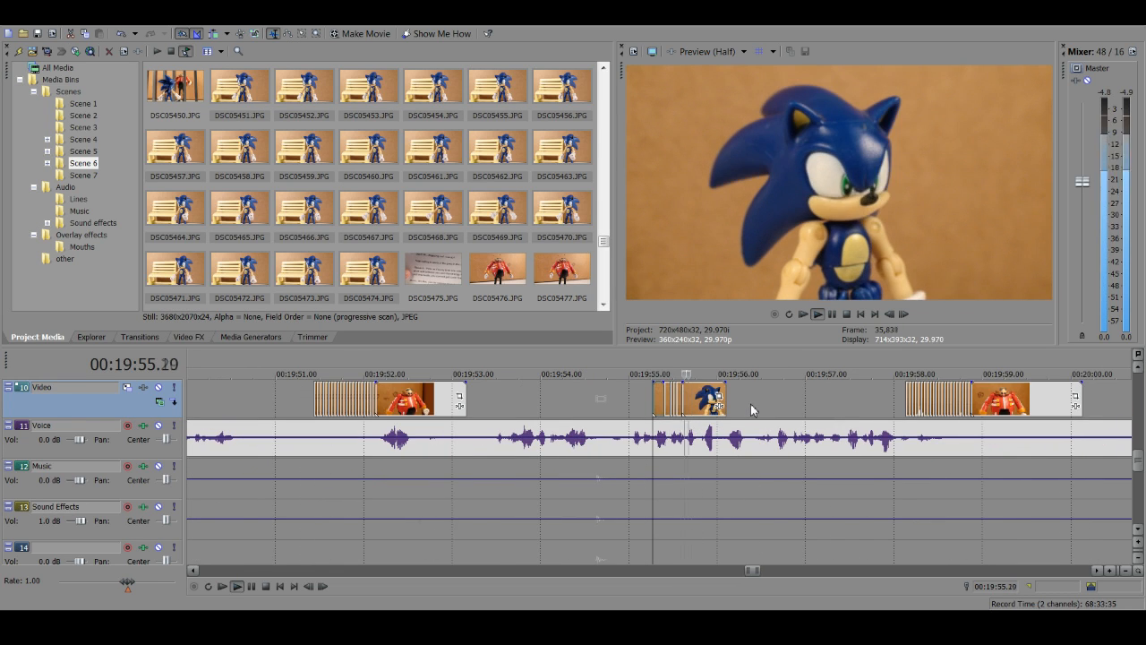
Step: Play the prison sequence again from 00:18:54 and examine its opening stills against the music clips
left_click(527, 394)
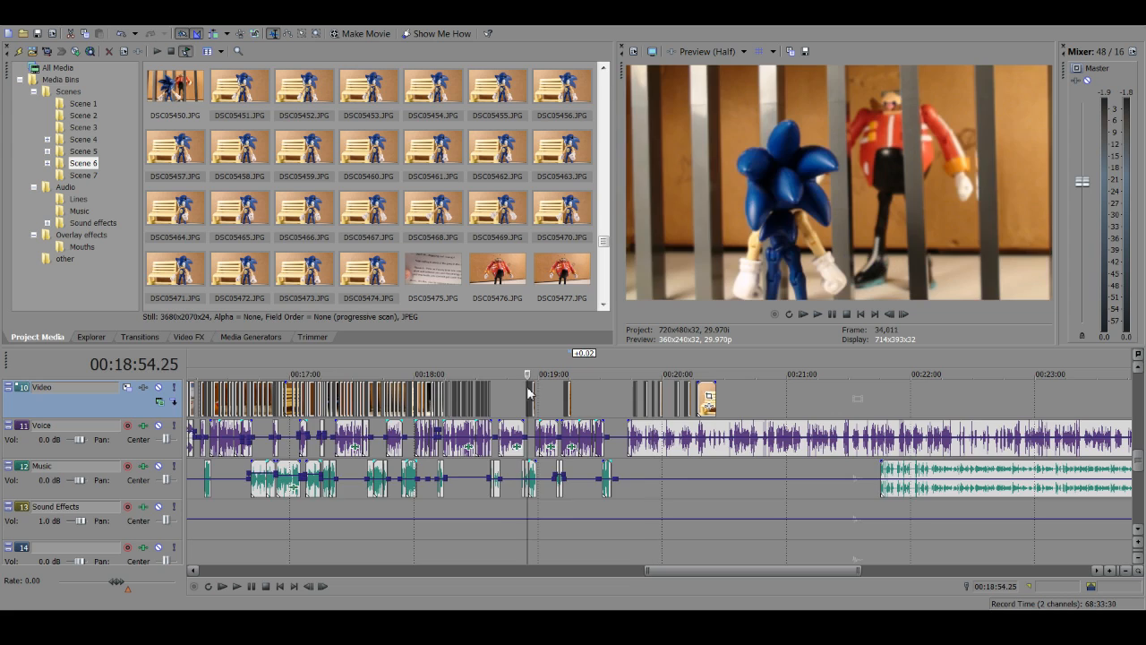
scroll(527, 394, "up", 9)
key("space")
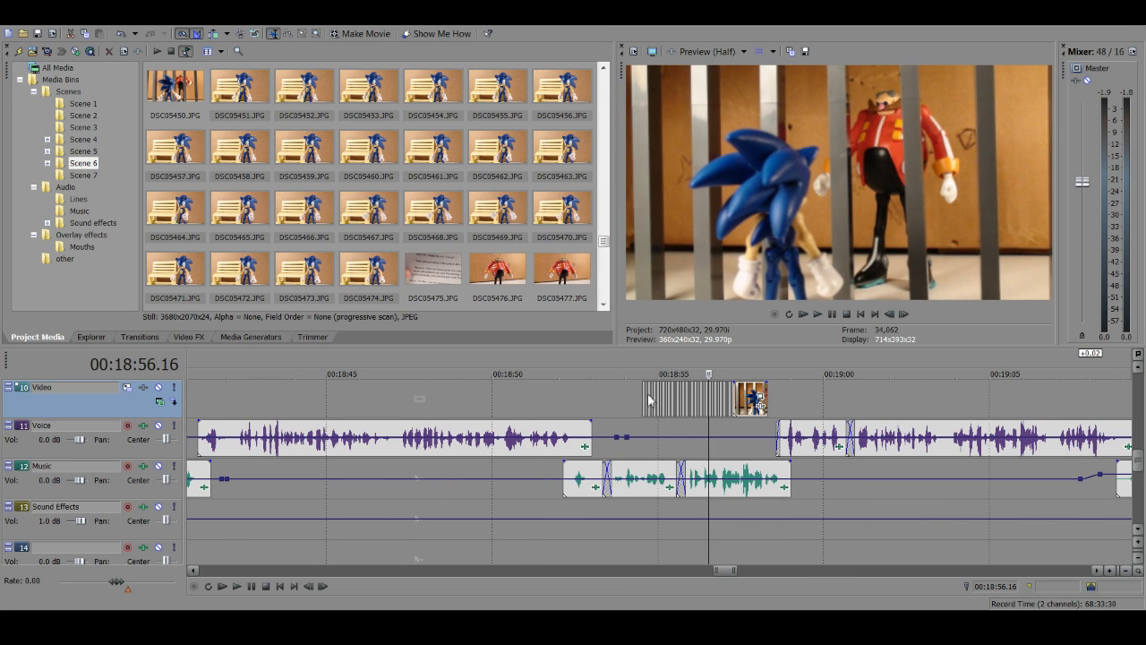
key("space")
scroll(636, 393, "up", 3)
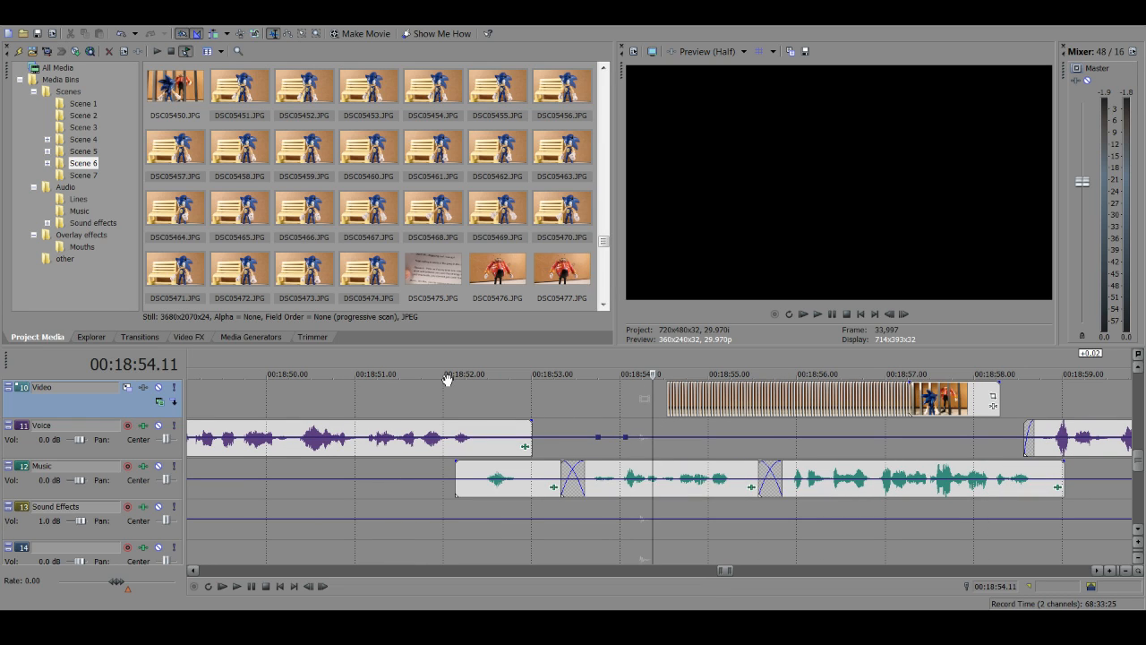
Step: Play the prison stills to 00:18:54.22, move the rest to about 00:18:56.15, and hold the still there for about 25 frames
scroll(663, 385, "up", 3)
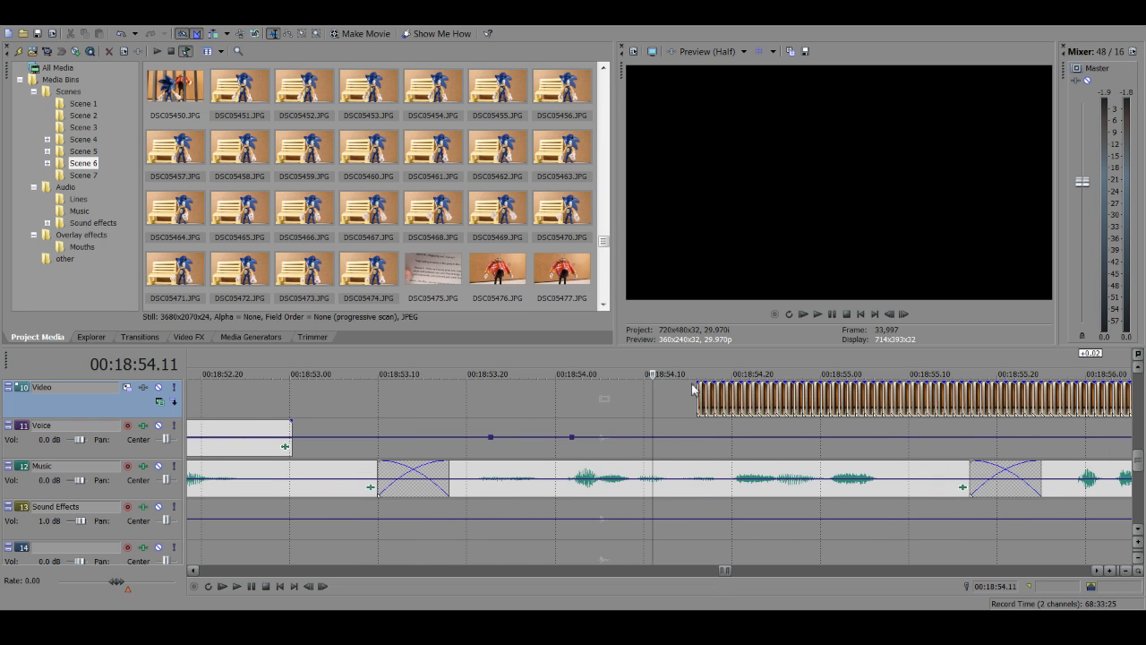
key("space")
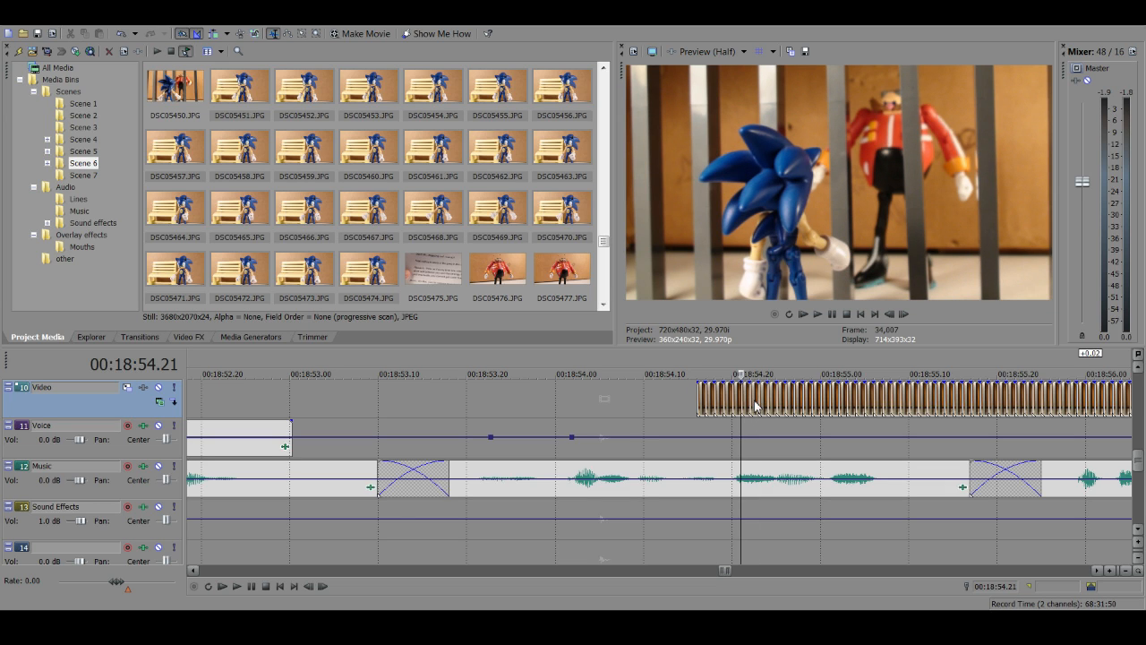
scroll(754, 389, "down", 3)
scroll(755, 389, "down", 4)
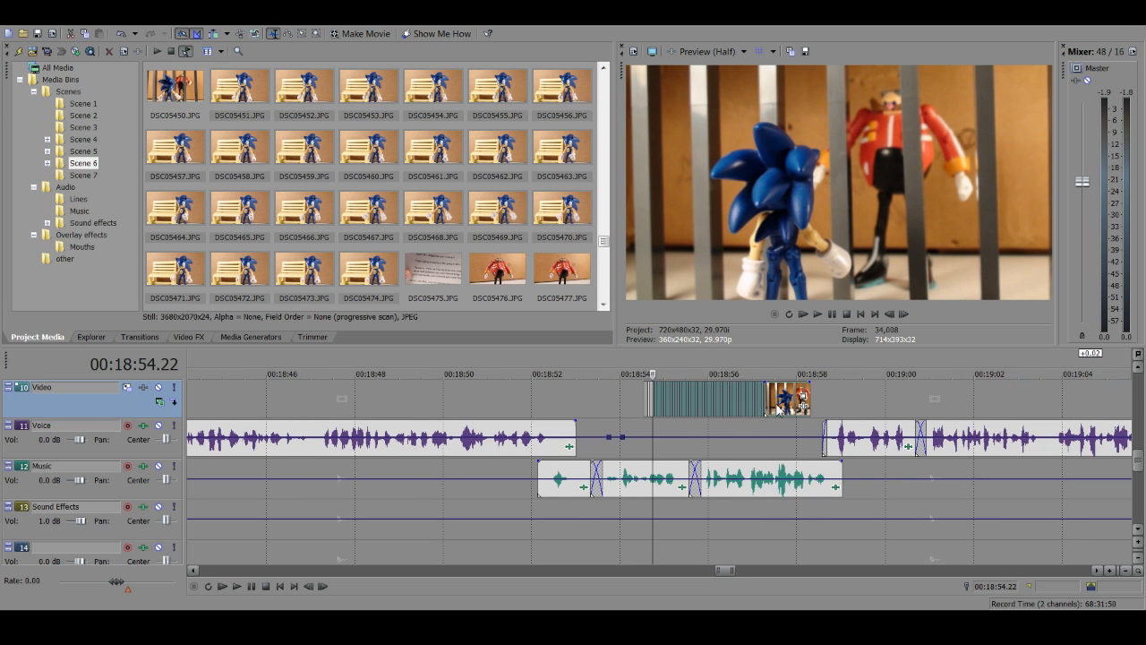
scroll(673, 405, "up", 5)
key("ctrl+z")
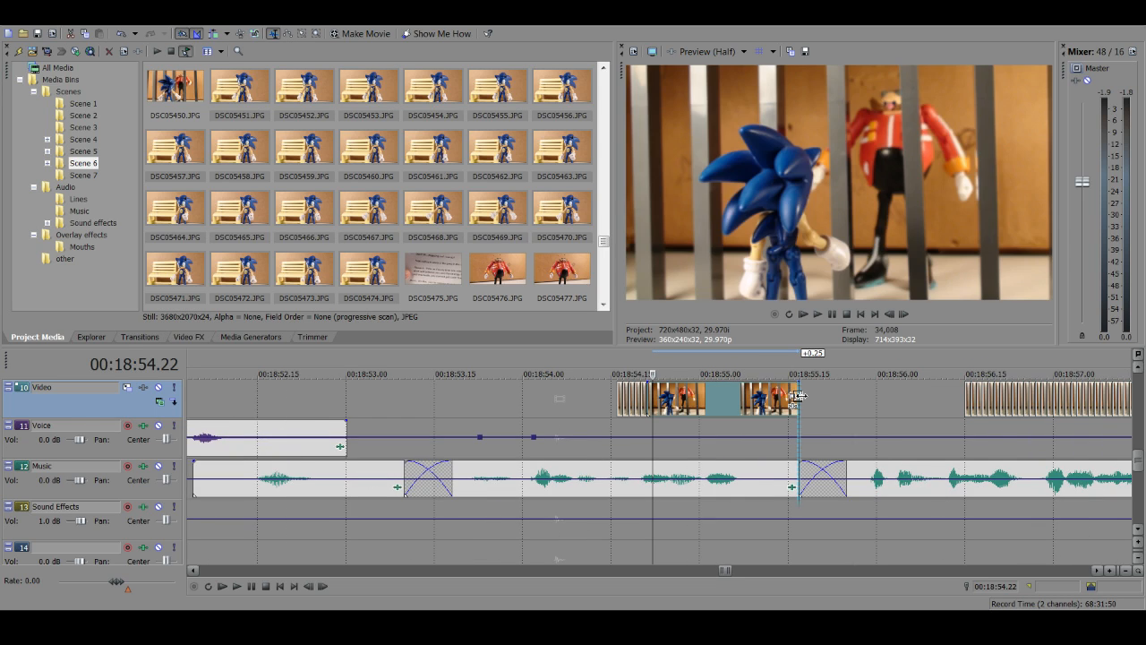
Step: Move the short group of prison stills at 00:18:54 four seconds earlier on the video track
scroll(667, 407, "down", 4)
left_click_drag(670, 407, 405, 408)
left_click(796, 397)
scroll(787, 397, "up", 6)
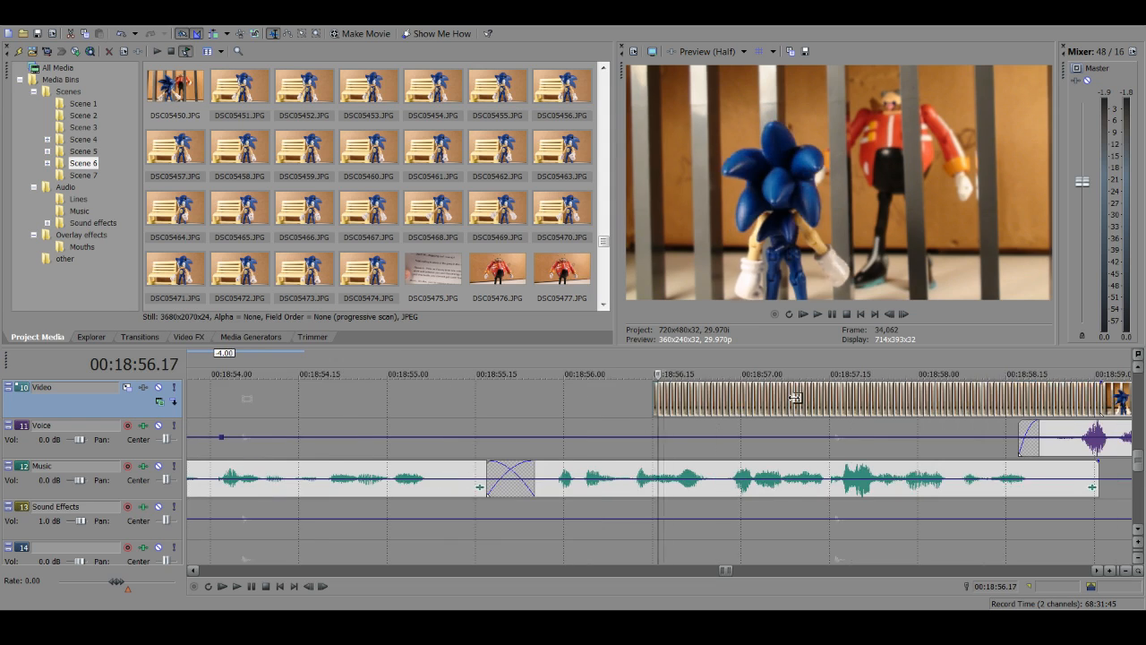
Step: Split off the first few prison stills at 00:18:56.15 and move the remaining stills to about 00:18:57.23
scroll(662, 408, "up", 3)
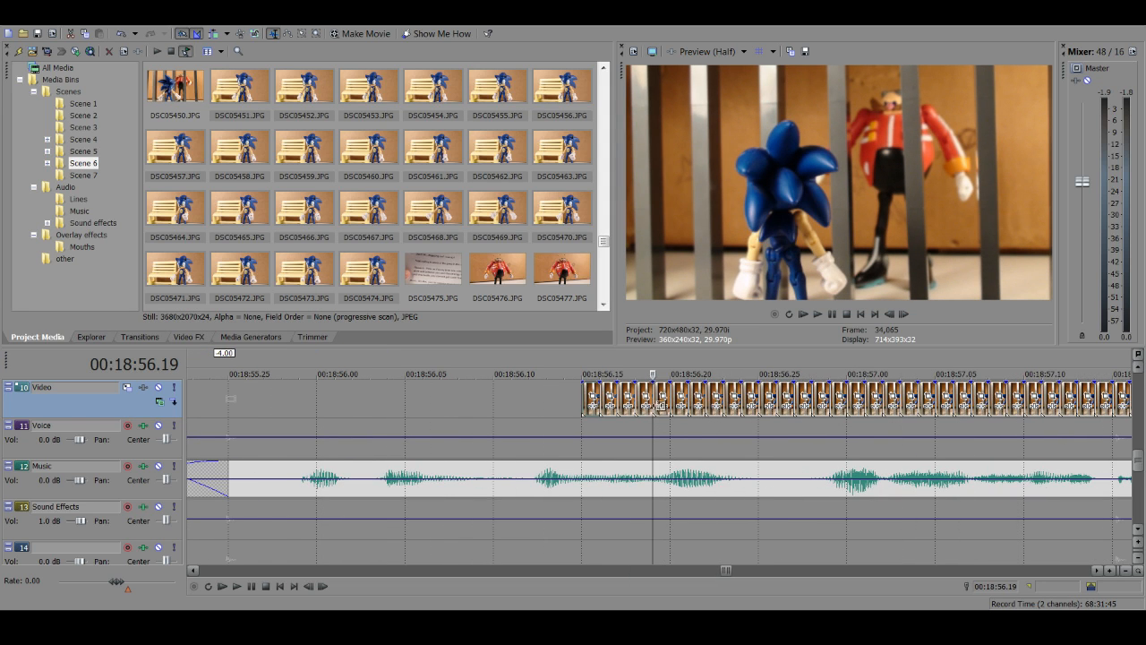
scroll(670, 389, "down", 1)
key("s")
left_click_drag(674, 394, 964, 397)
Step: Extend the last still of the second short group and move that group 3 seconds 19 frames earlier
left_click_drag(653, 397, 835, 398)
scroll(677, 398, "down", 1)
left_click_drag(678, 397, 453, 407)
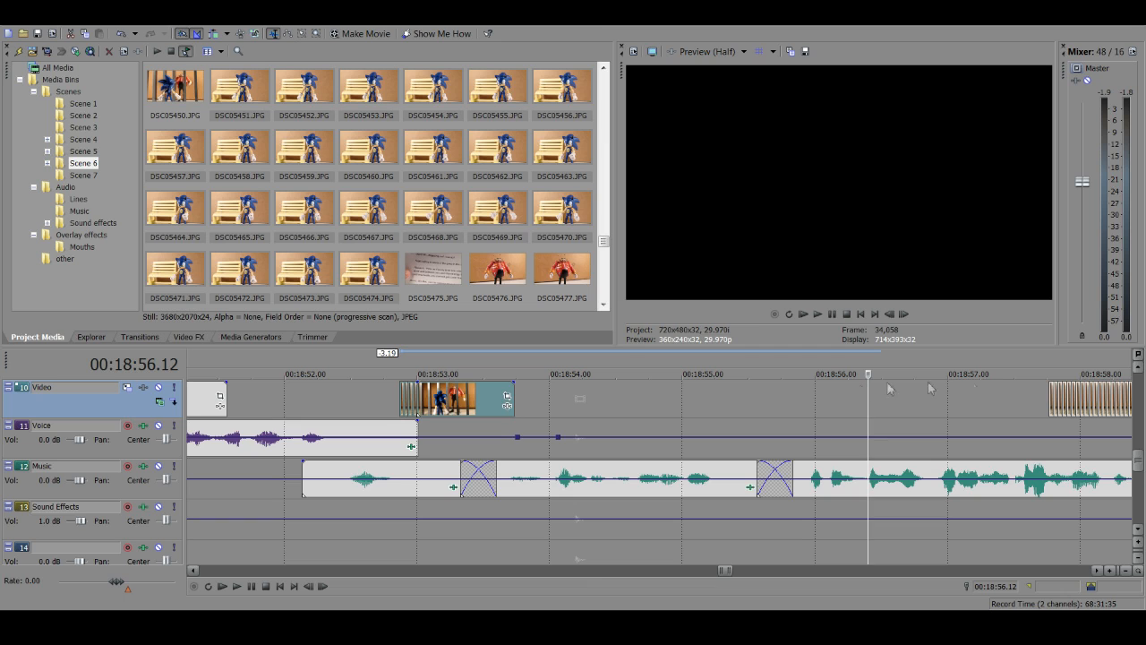
Step: Separate the first stills at 00:18:57.23, move the remaining ones to 00:19:01.15, and extend the last separated still to about 00:18:58.27
left_click(1037, 395)
scroll(481, 404, "up", 3)
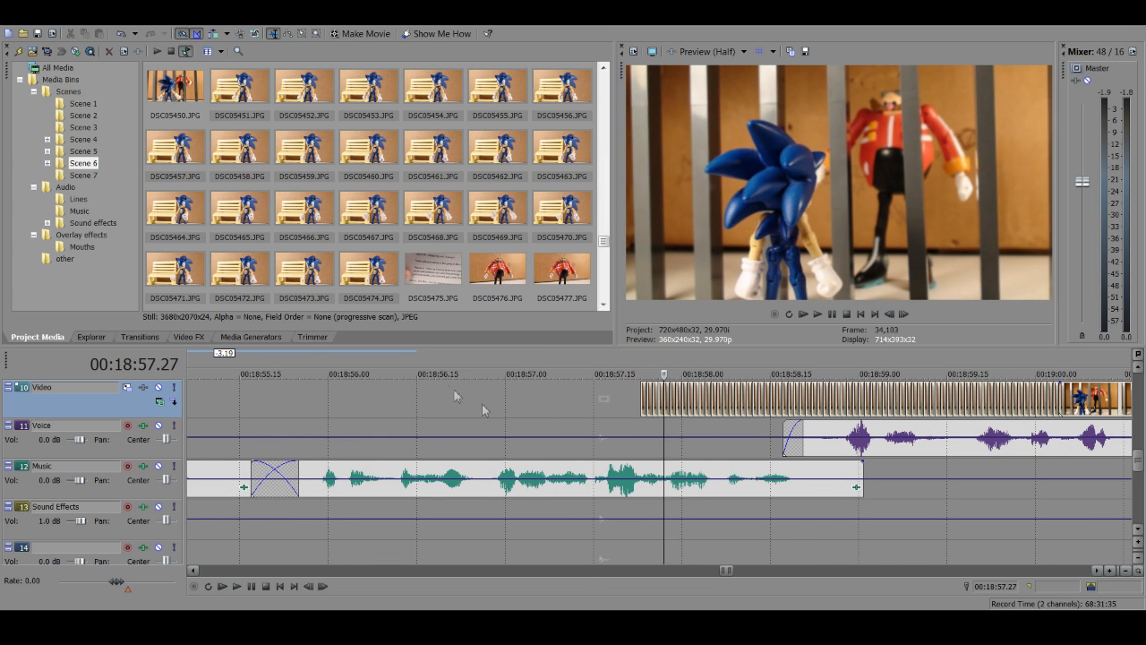
scroll(627, 428, "up", 2)
scroll(683, 410, "up", 3)
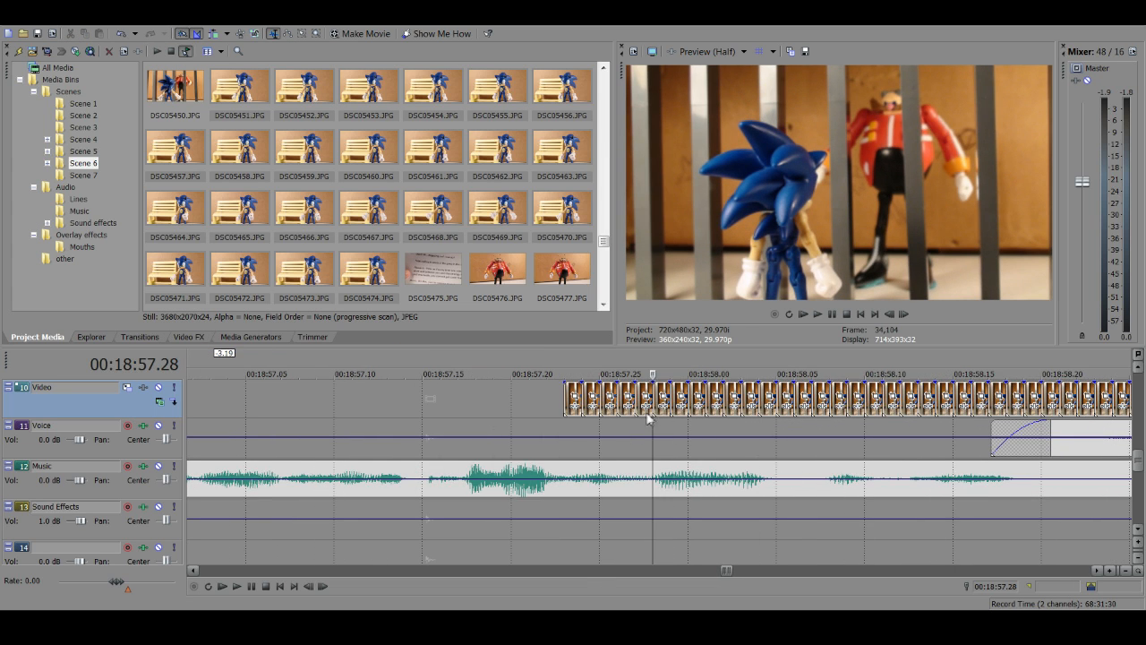
left_click(673, 398)
scroll(673, 397, "down", 8)
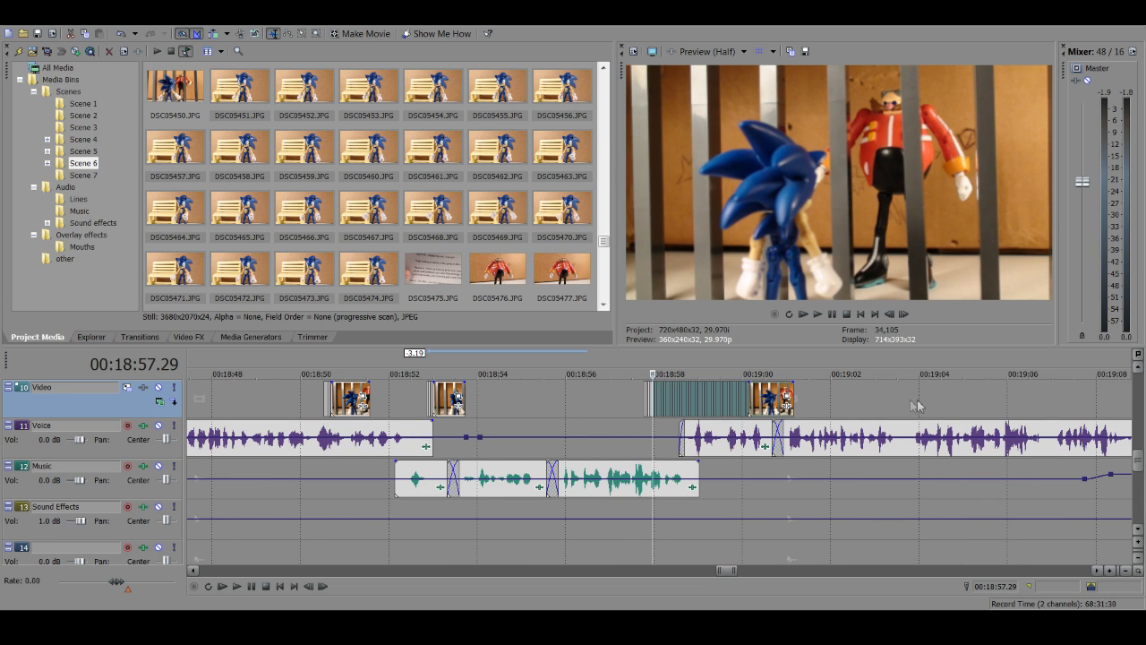
scroll(911, 408, "up", 6)
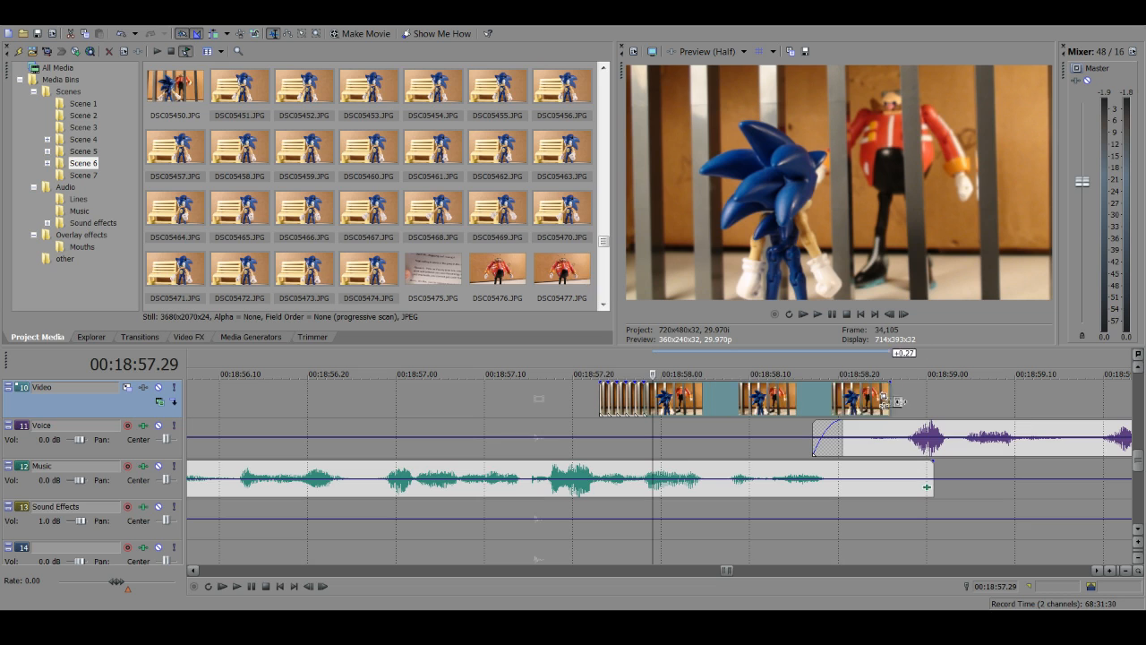
Step: Move the third short group of prison stills 3 seconds 14 frames earlier, to about 00:18:54.09
left_click(598, 402)
scroll(598, 402, "down", 5)
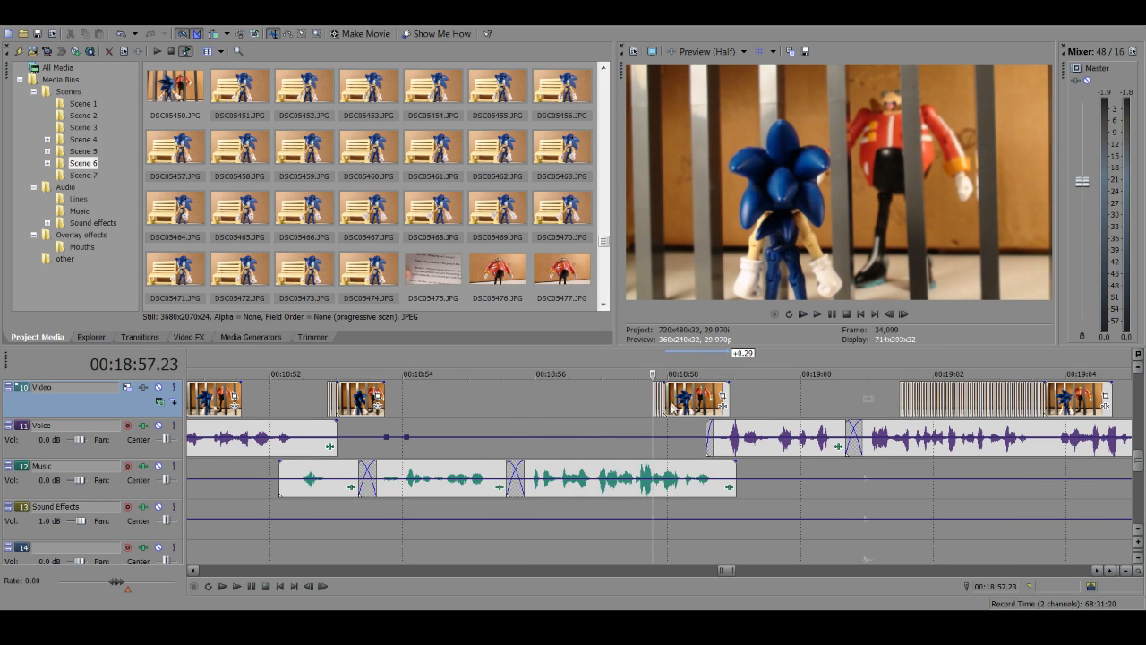
scroll(358, 412, "down", 3)
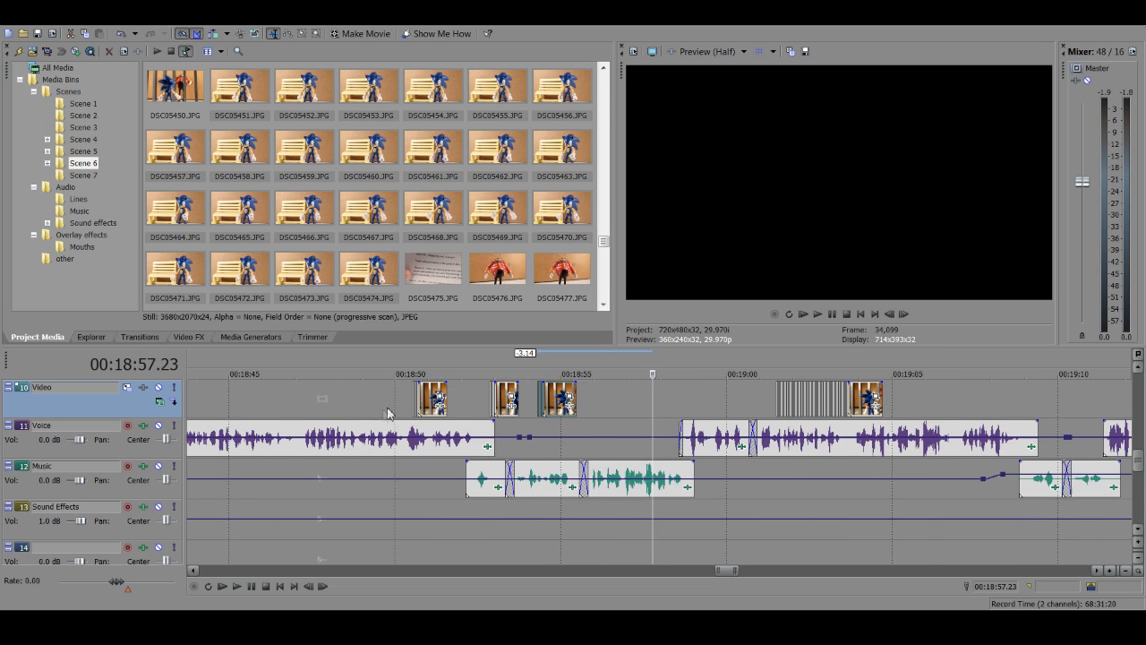
Step: Preview the repositioned prison groups from 00:18:50.16 and check the group at 00:18:54.09
left_click(411, 387)
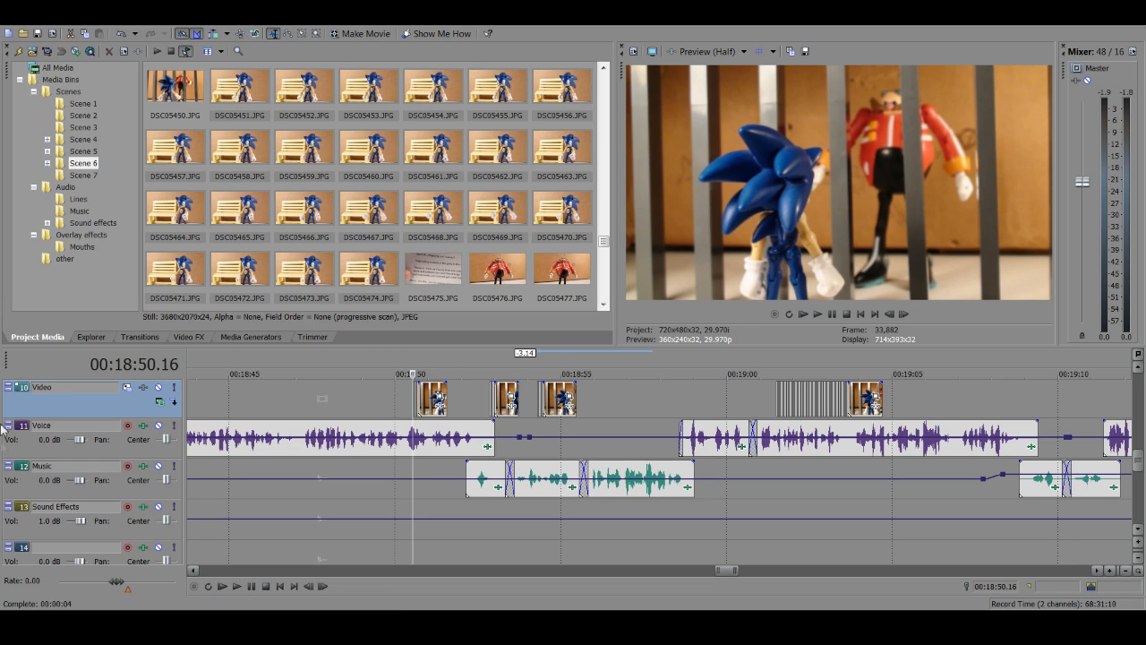
left_click(535, 400)
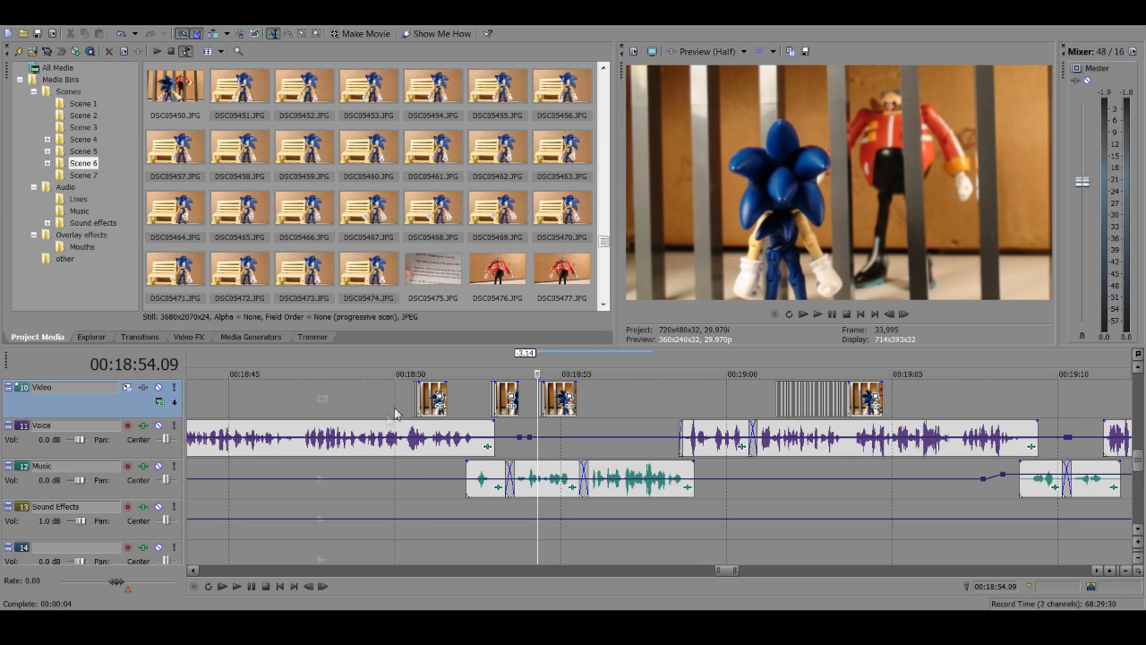
Step: Extend the first still of the remaining prison sequence 14 frames earlier, from 00:19:01.15 to about 00:19:01.01
left_click(772, 391)
scroll(771, 392, "up", 3)
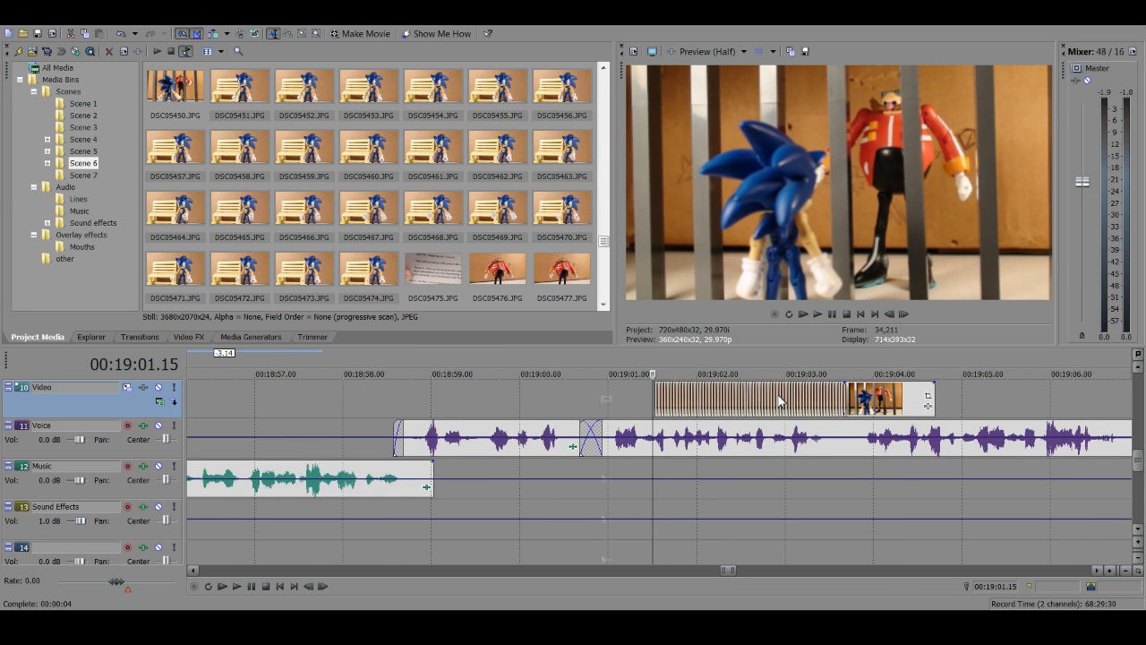
scroll(673, 421, "up", 2)
scroll(673, 421, "up", 1)
left_click(607, 395)
scroll(607, 395, "down", 5)
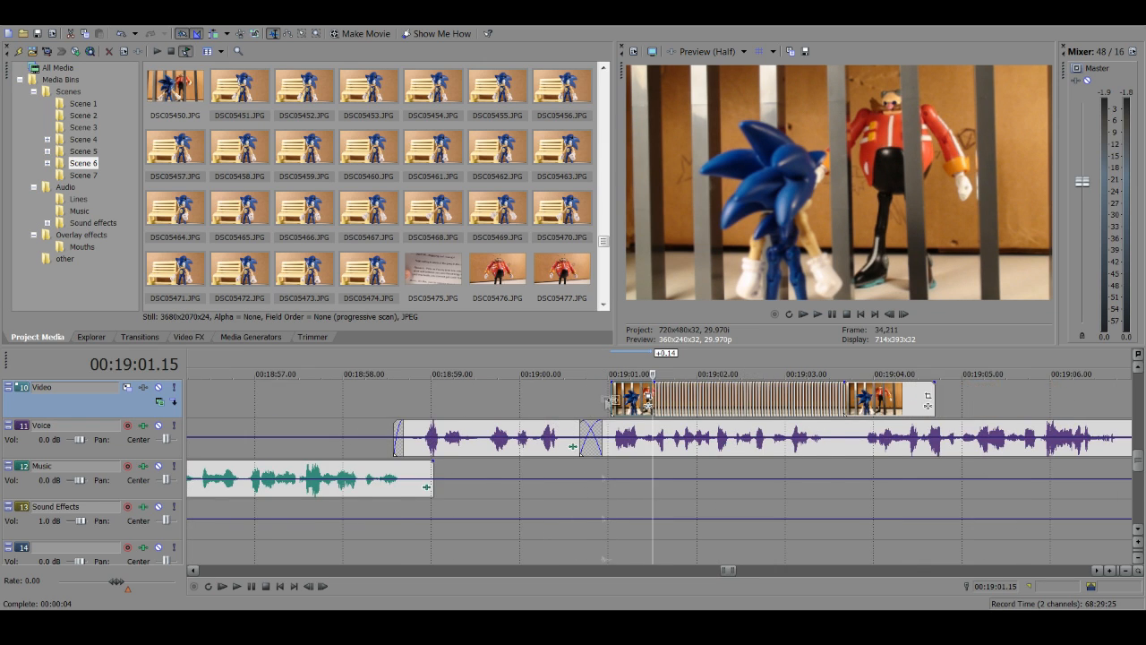
Step: Extend the same opening still 8 more frames to about 00:19:00.23 and play the sequence against the voice clip
left_click(372, 399)
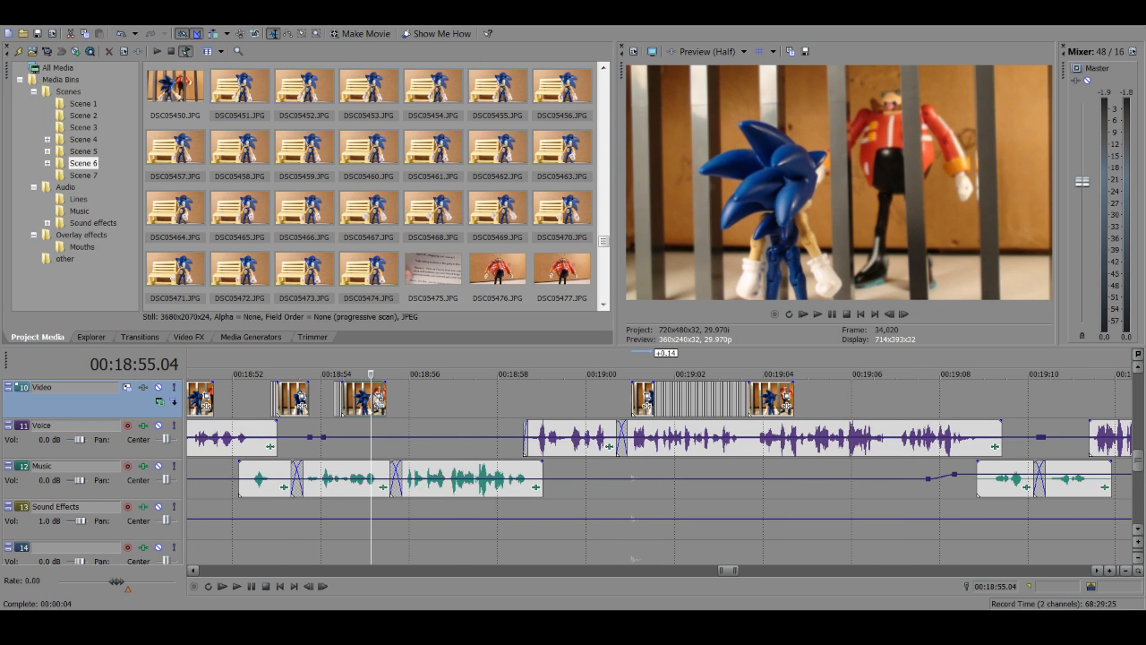
left_click(640, 403)
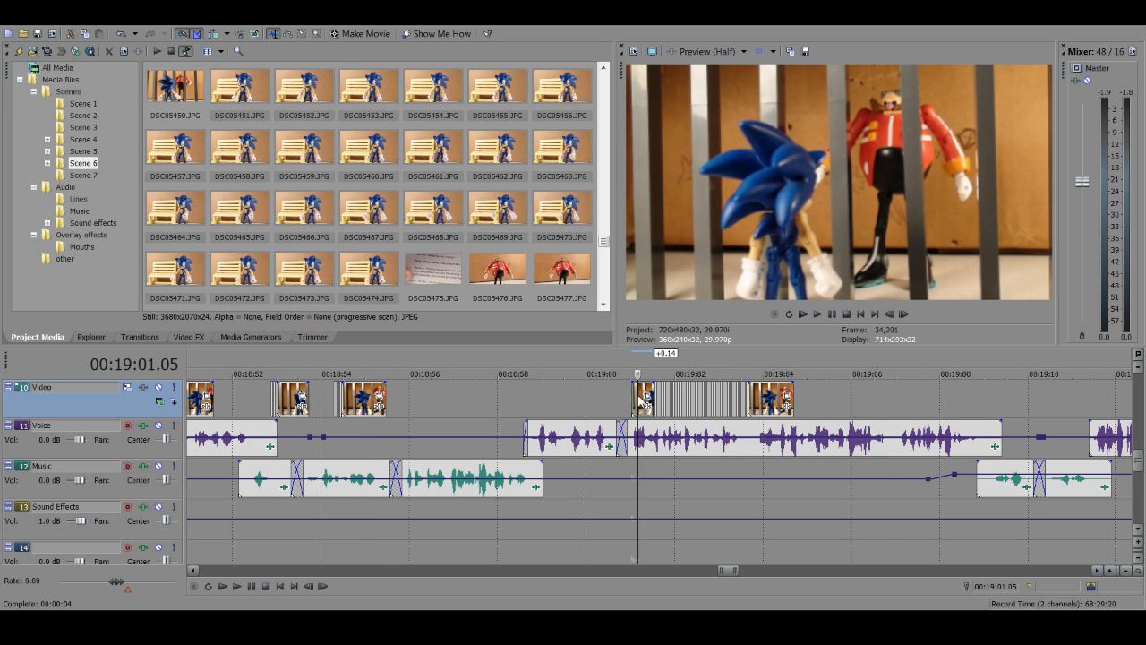
scroll(640, 403, "up", 2)
left_click_drag(588, 401, 583, 399)
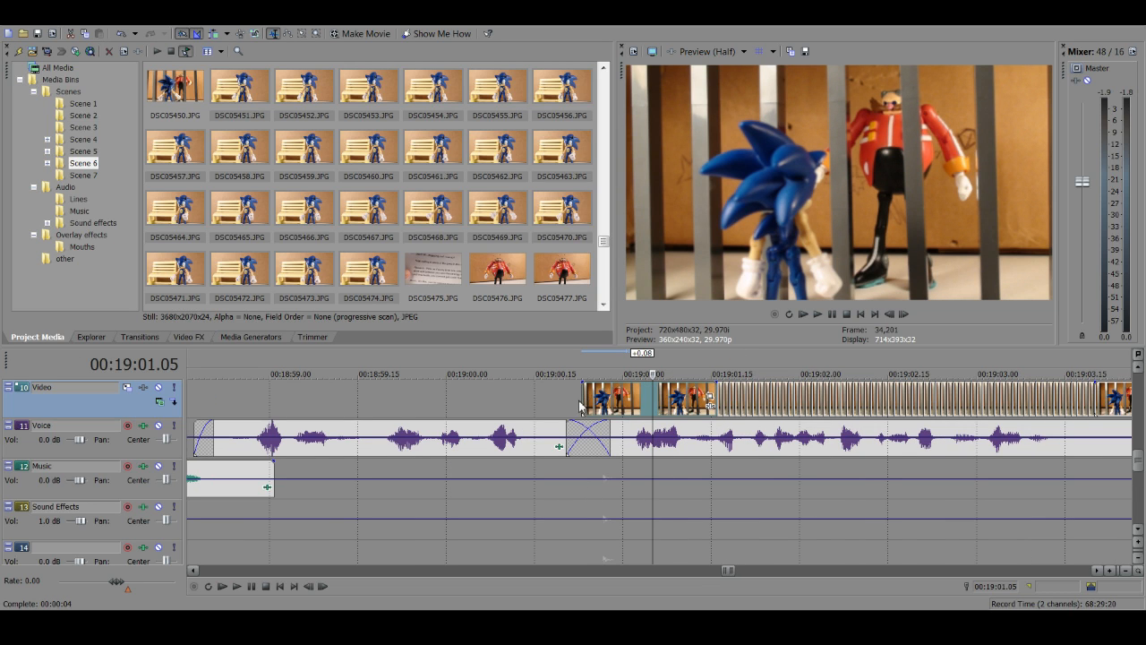
left_click(711, 394)
key("space")
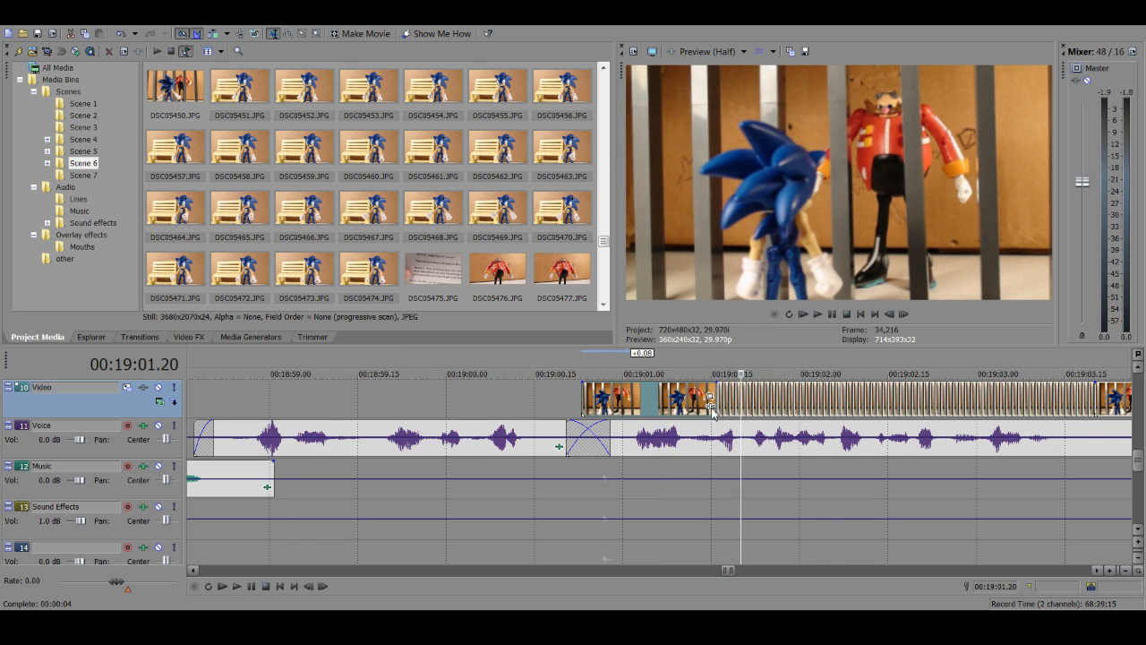
Step: Move the stills after 00:19:01.21 to about 00:19:03.24 and extend the last still left behind by 11 frames
scroll(703, 403, "up", 2)
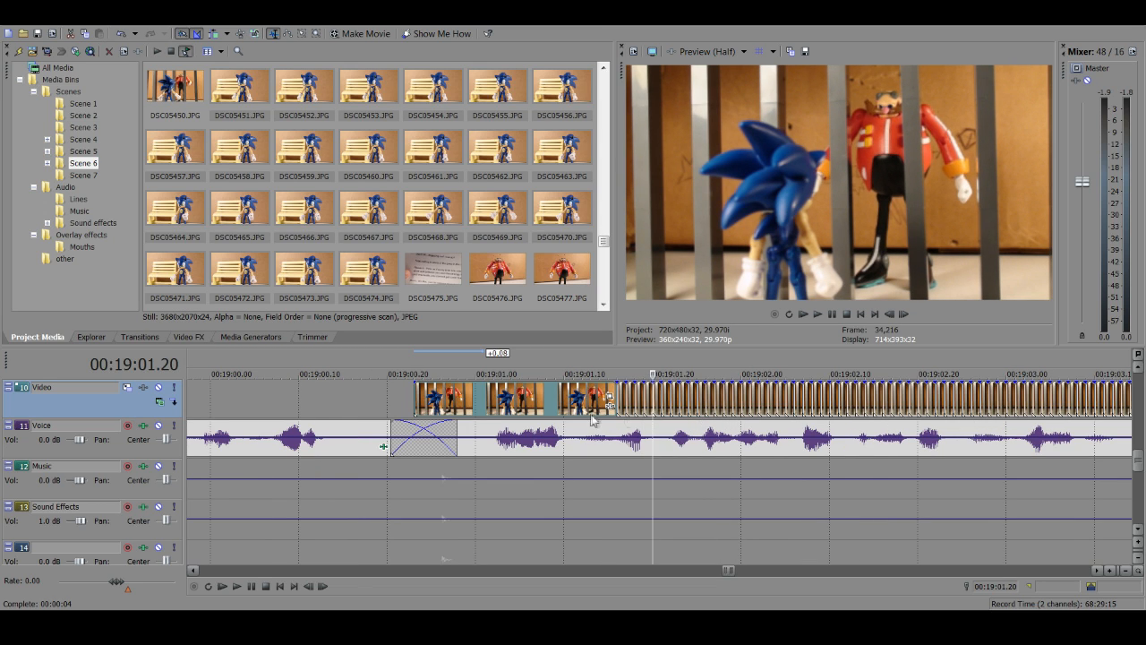
scroll(665, 395, "down", 2)
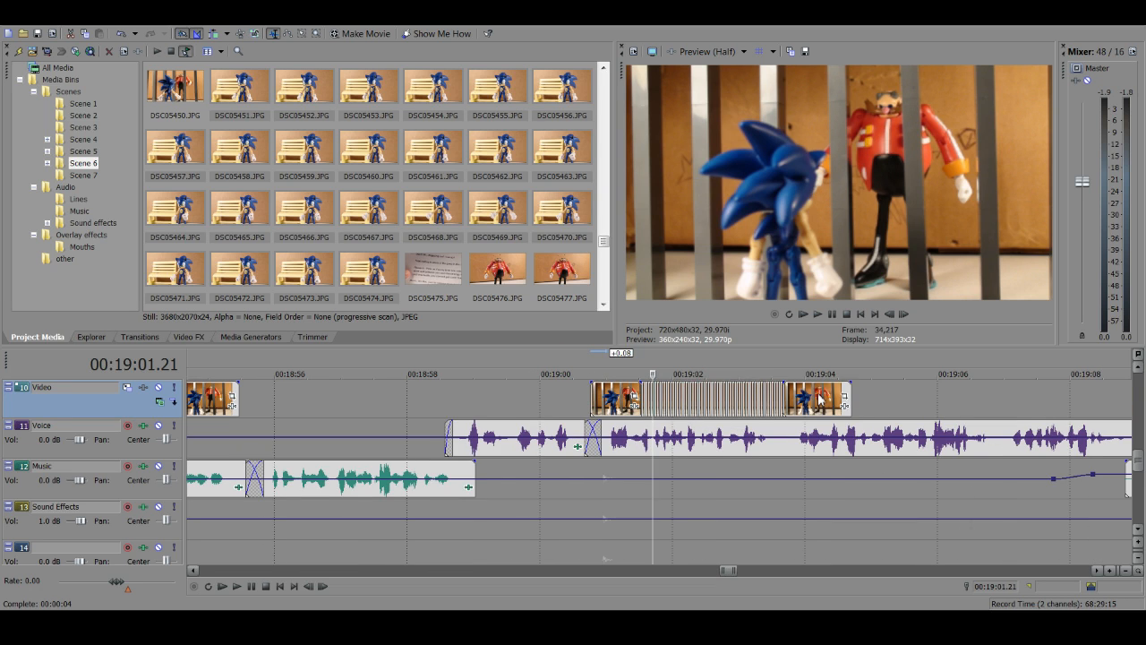
scroll(615, 407, "up", 5)
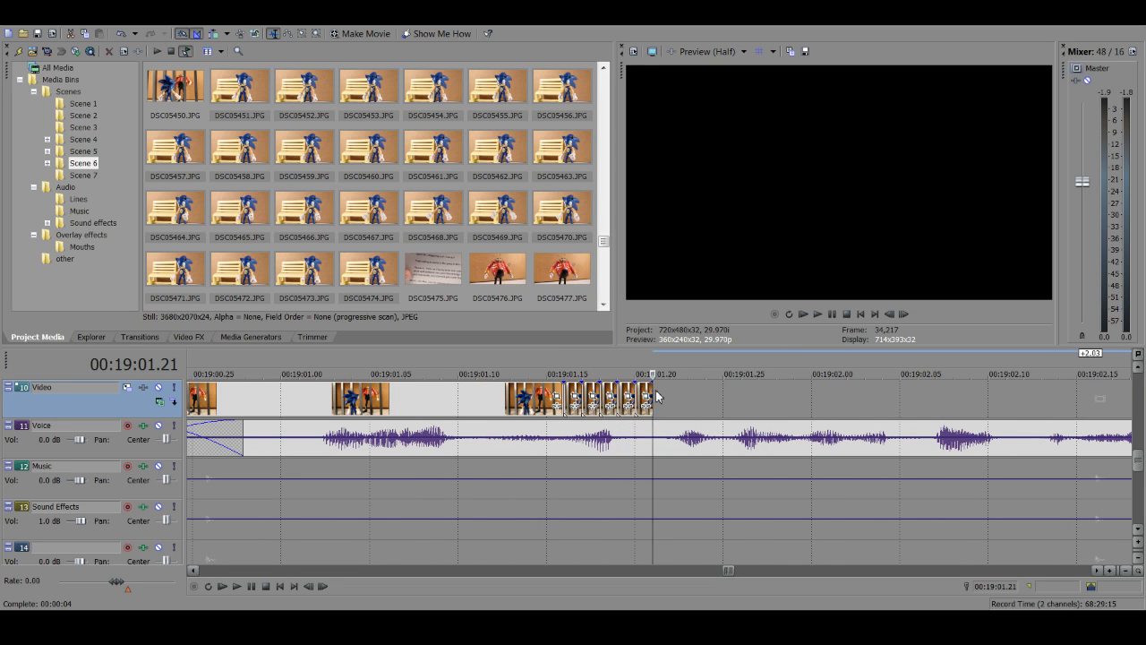
scroll(845, 406, "down", 4)
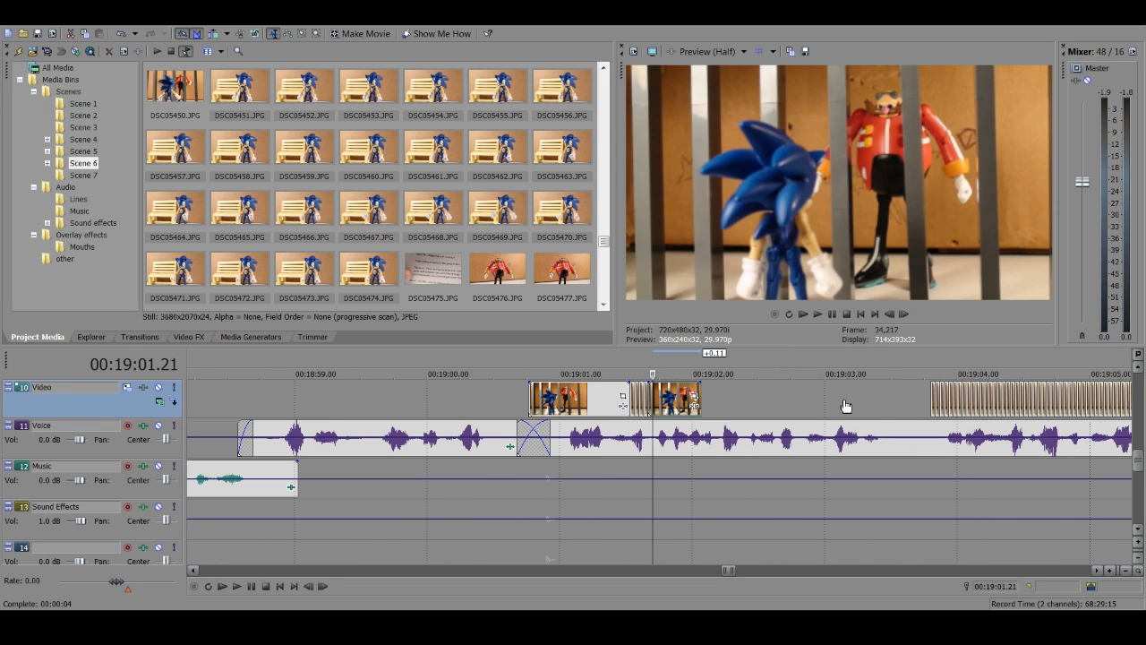
Step: Split off the first few stills at 00:19:03.24 and move the rest of the prison sequence to 00:19:05.26
left_click(934, 400)
scroll(935, 400, "up", 6)
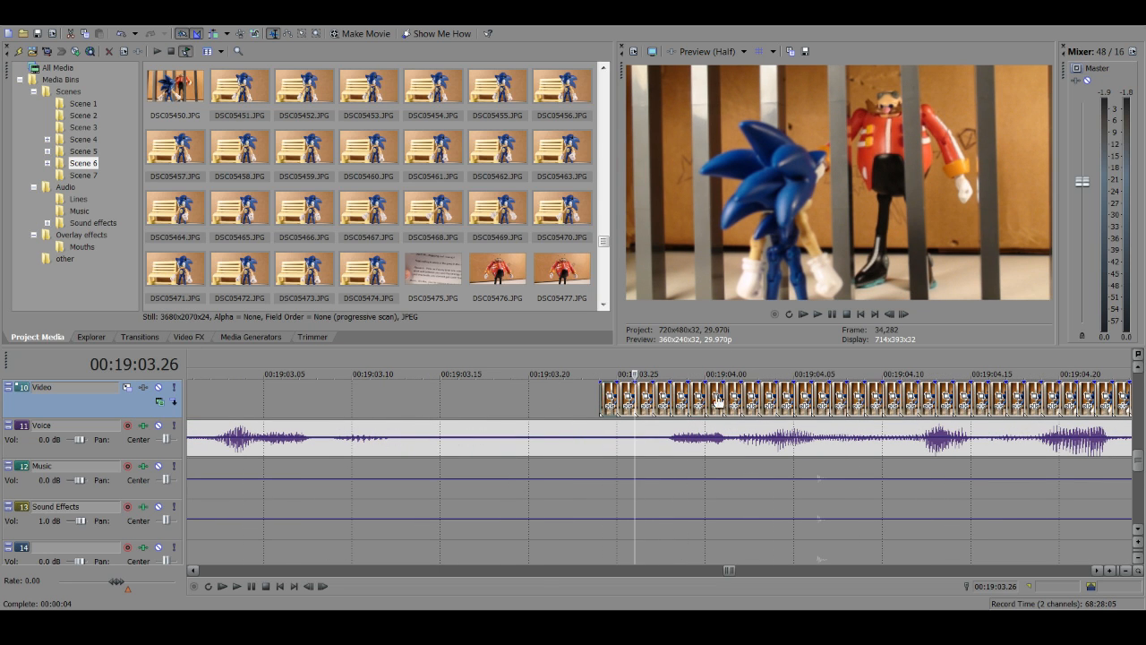
left_click(649, 400)
scroll(649, 400, "down", 8)
left_click_drag(985, 403, 1066, 403)
Step: Extend the last still of the short group at 00:19:03.24 to about 00:19:04.08
left_click(470, 399)
scroll(473, 400, "up", 6)
left_click_drag(685, 394, 707, 412)
scroll(888, 403, "down", 8)
left_click(831, 394)
scroll(672, 427, "down", 3)
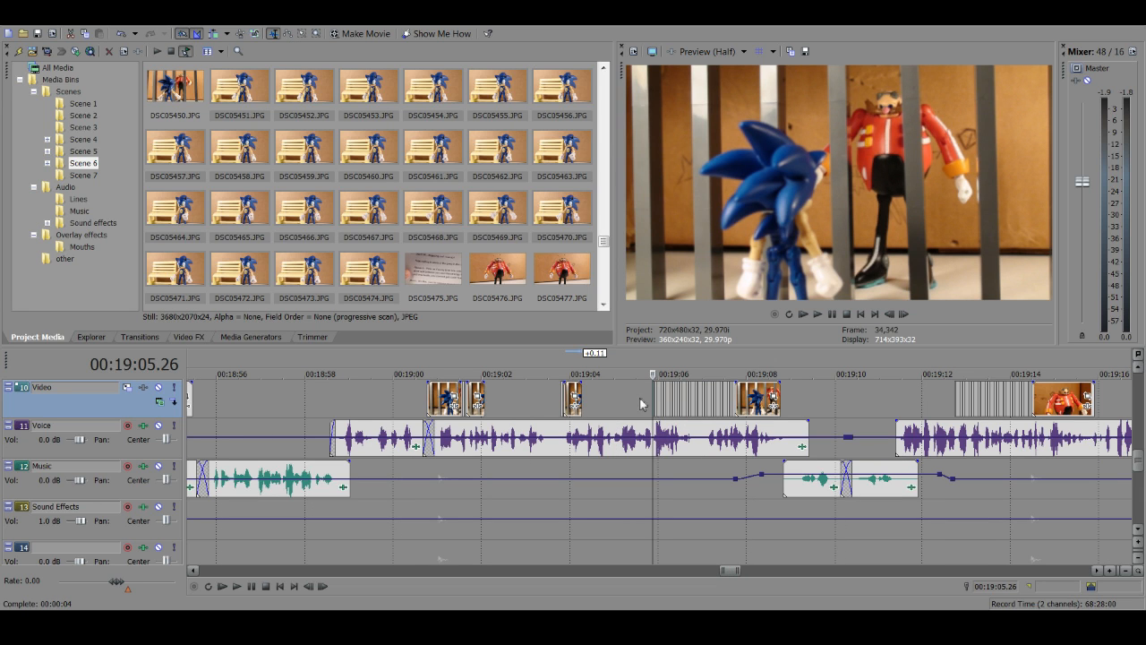
Step: Look over the spaced prison groups on the timeline and return to the Eggman close-up shots near 00:18:16.22
scroll(603, 373, "down", 4)
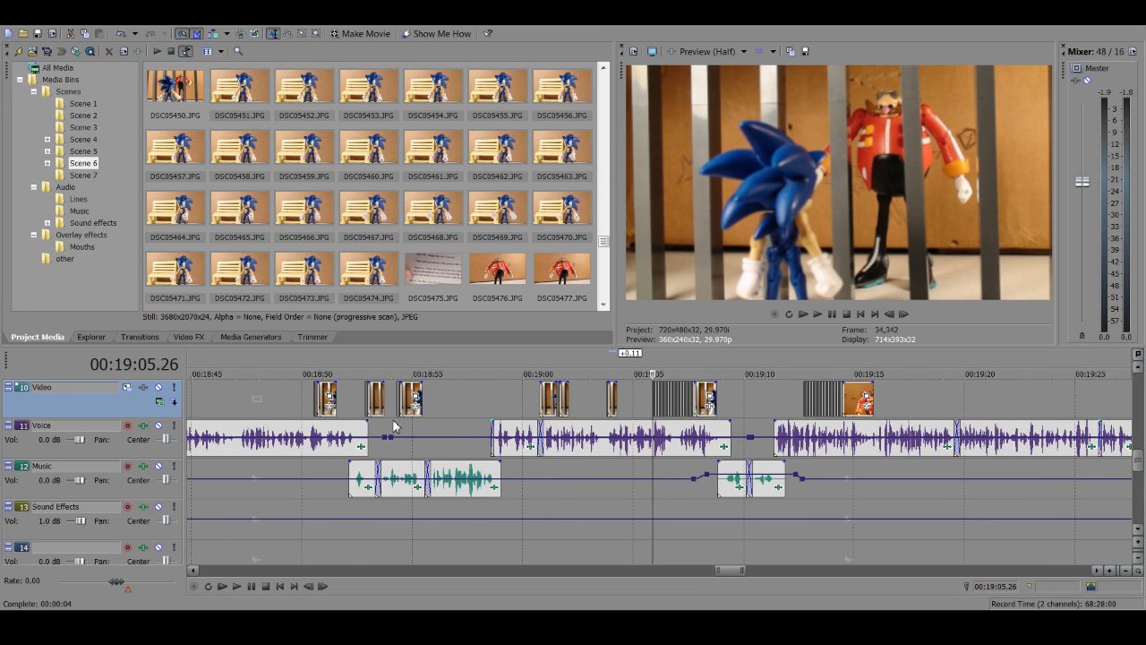
left_click(384, 398)
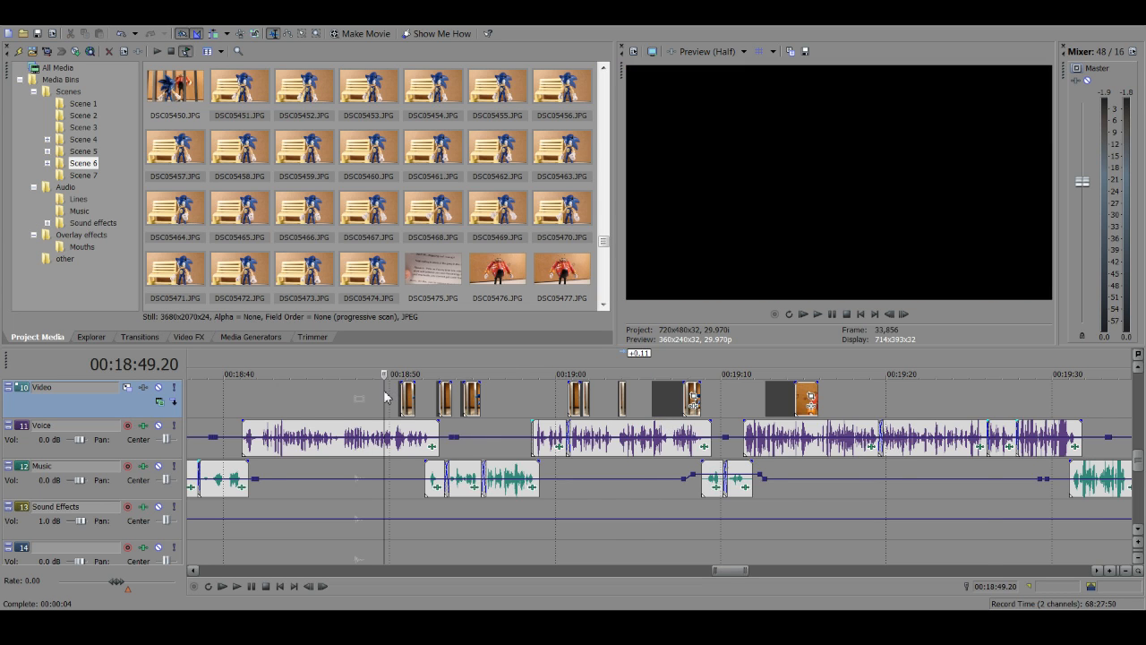
scroll(385, 398, "down", 3)
left_click(381, 398)
scroll(383, 398, "up", 4)
scroll(371, 374, "up", 4)
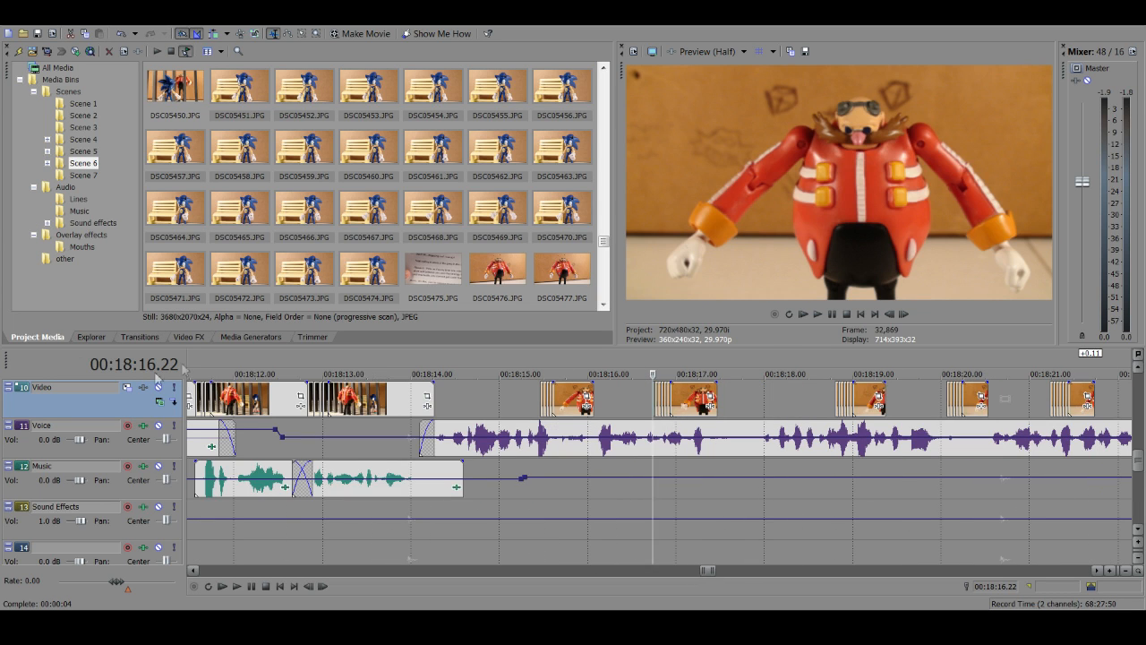
Step: Examine how the Eggman close-up stills from 00:18:15.14 to 00:18:15.21 line up with the voice waveform
left_click(556, 410)
scroll(692, 390, "up", 3)
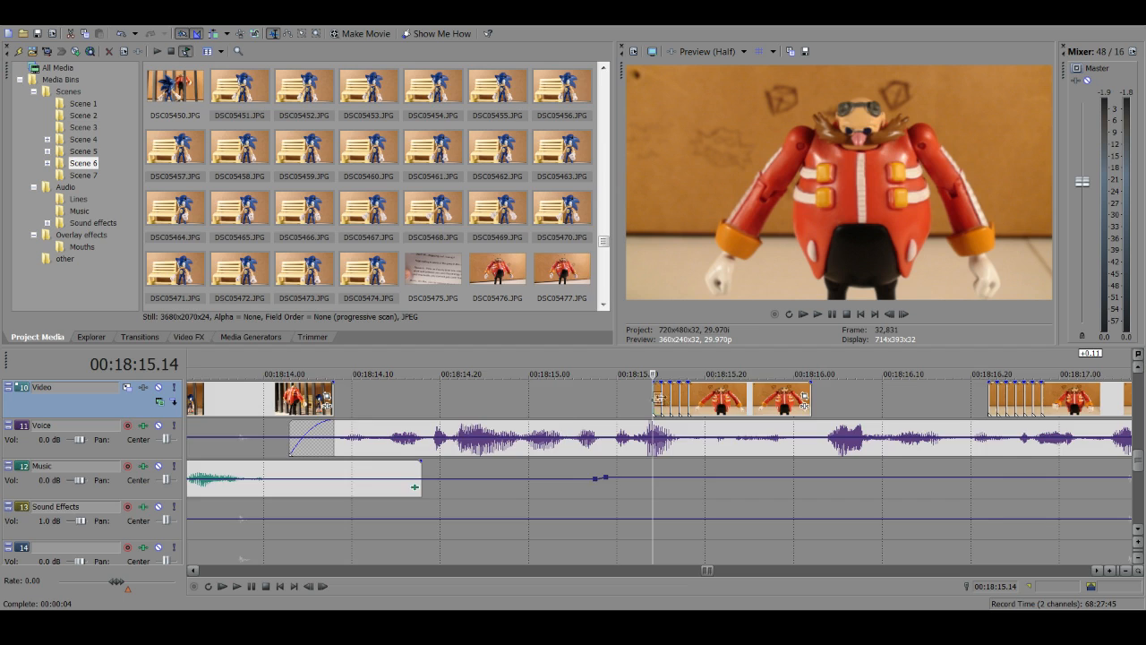
scroll(653, 403, "down", 4)
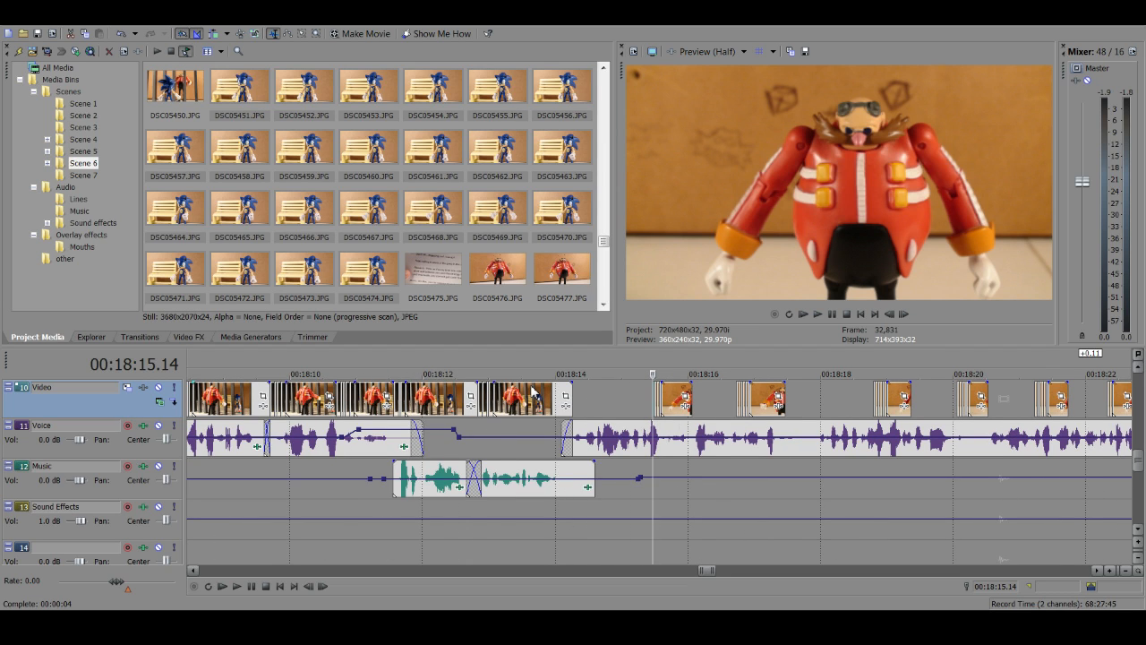
scroll(662, 436, "up", 3)
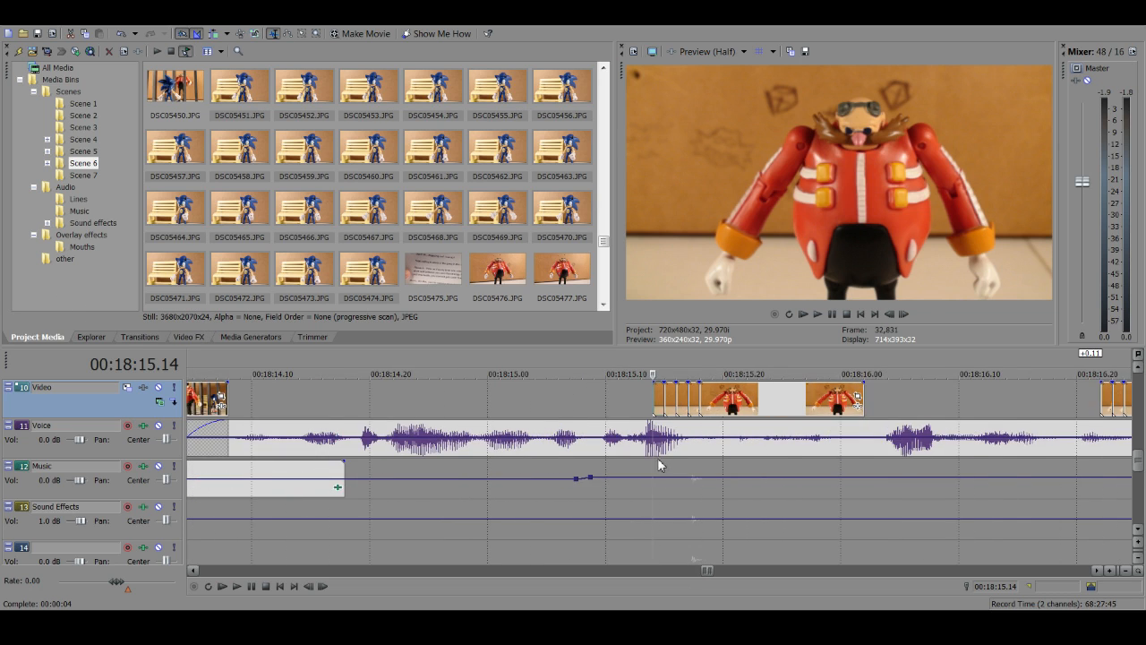
scroll(657, 414, "down", 2)
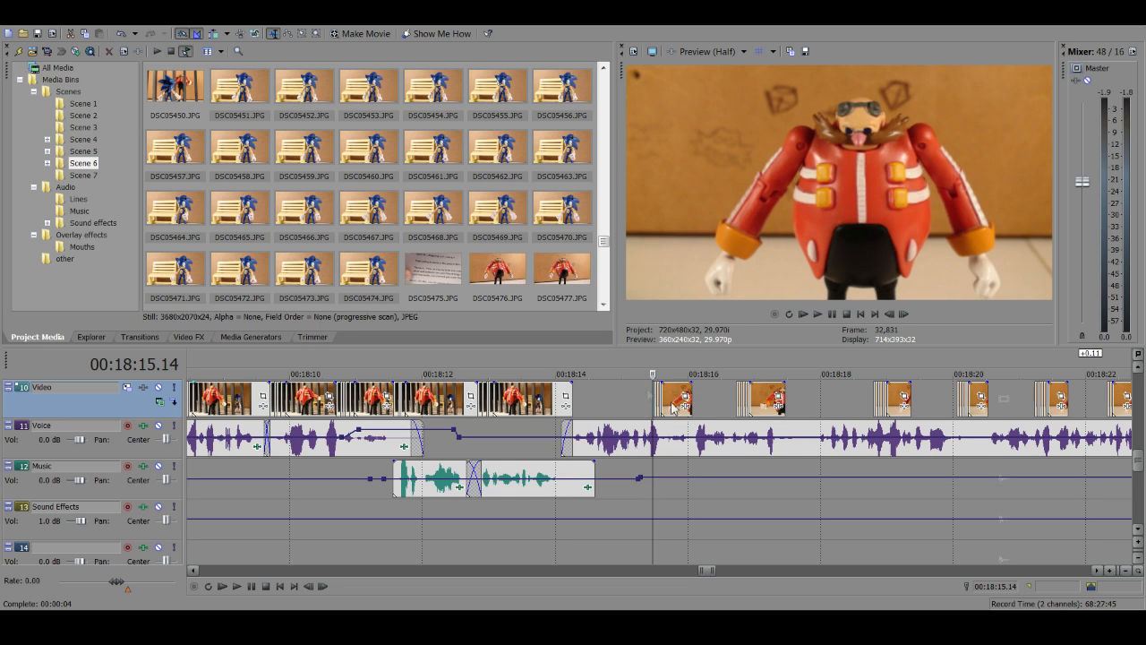
left_click(667, 405)
scroll(669, 405, "up", 3)
scroll(668, 405, "up", 3)
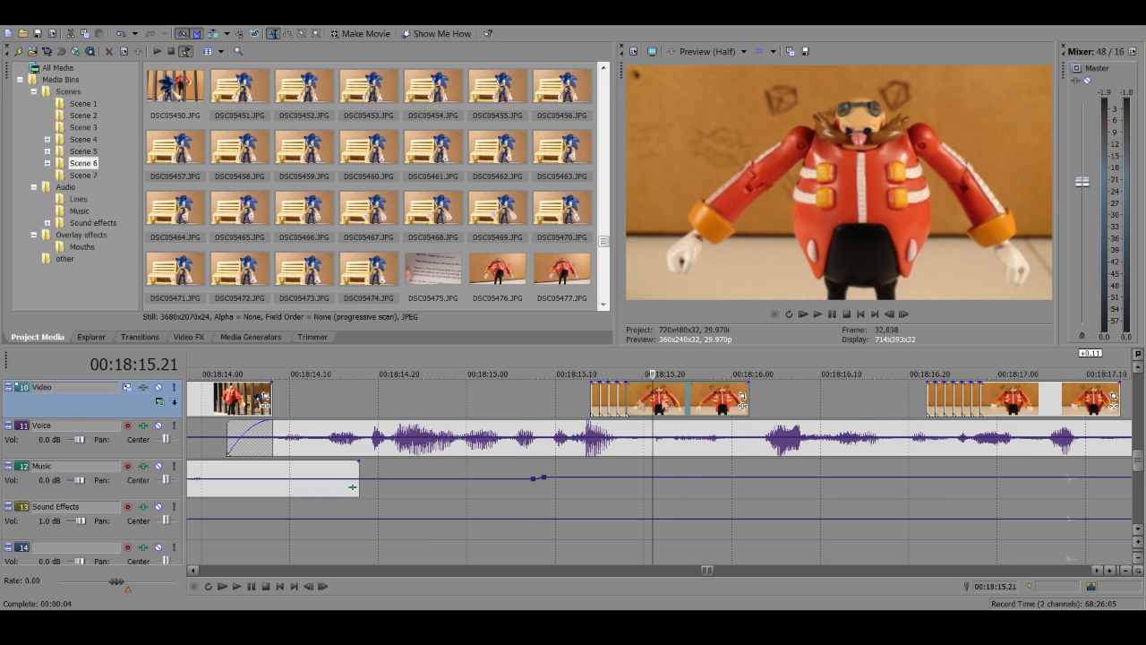
Step: Extend the opening stills of the first Eggman close-up group earlier so the group starts at 00:18:15.12
left_click(591, 394)
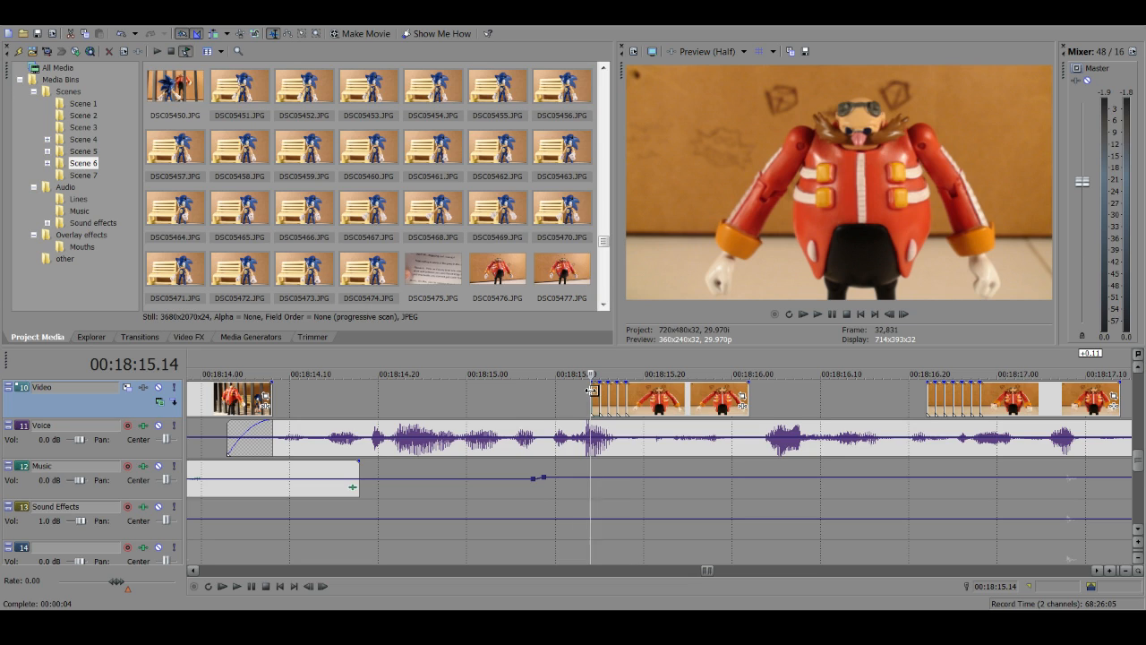
left_click_drag(593, 398, 583, 398)
left_click_drag(664, 412, 581, 397)
scroll(716, 510, "down", 5)
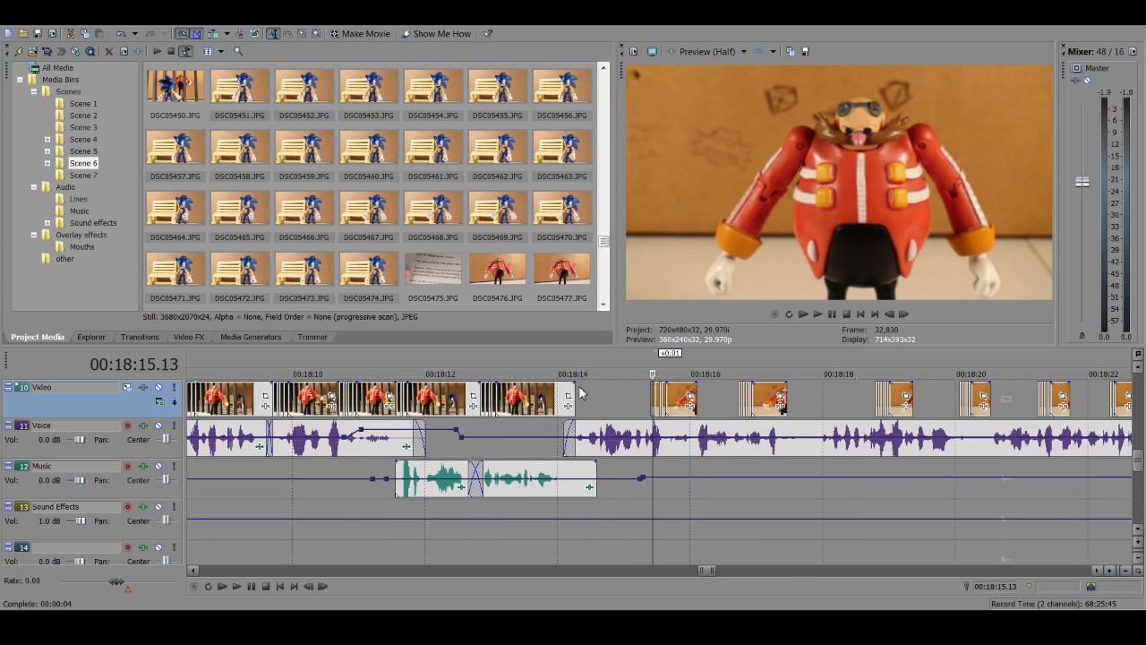
Step: Examine the first Eggman close-up group between 00:18:15.12 and 00:18:15.27 frame by frame against the voice waveform
scroll(638, 508, "down", 4)
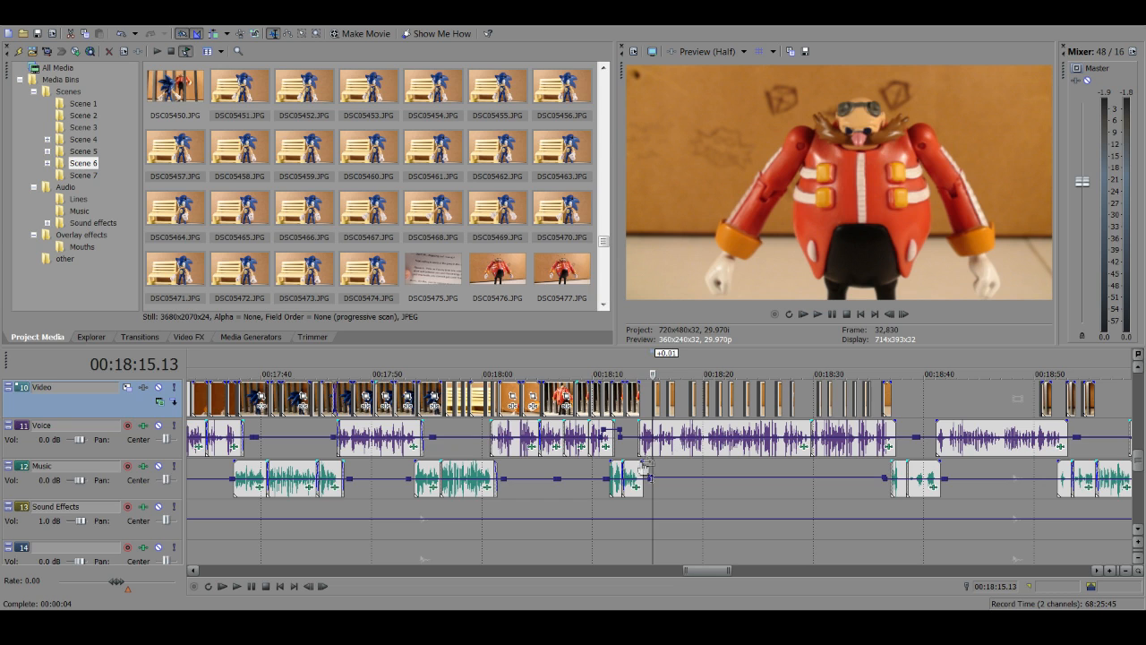
left_click(647, 461)
scroll(647, 460, "up", 8)
left_click(709, 403)
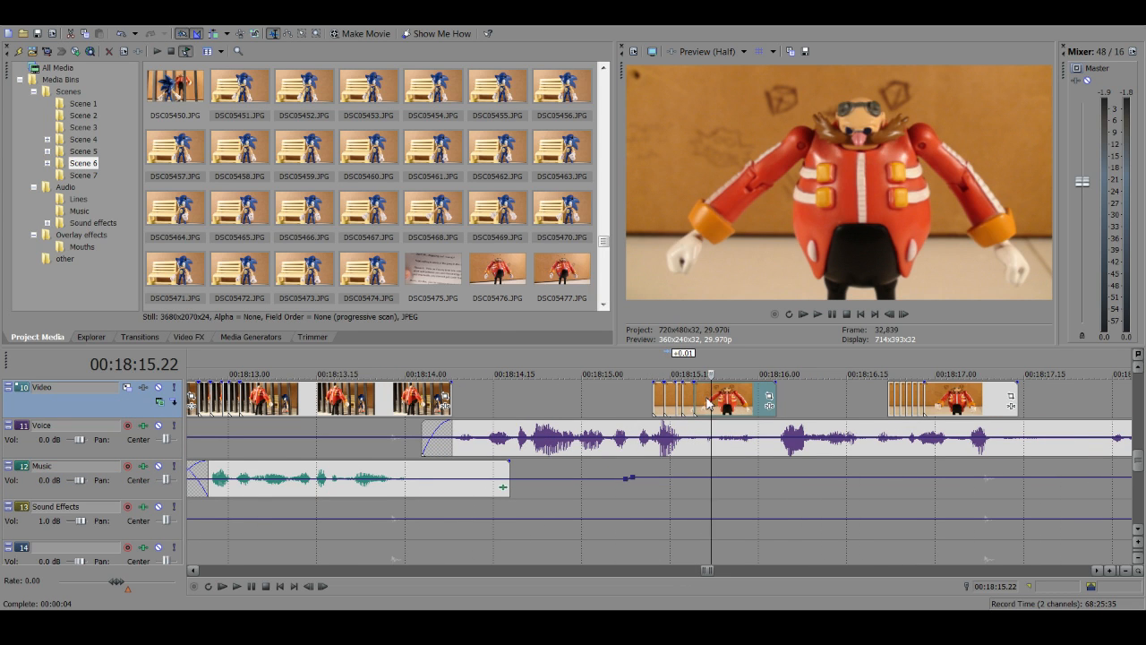
key("Right")
key("Right")
key("Right")
key("Right")
key("Right")
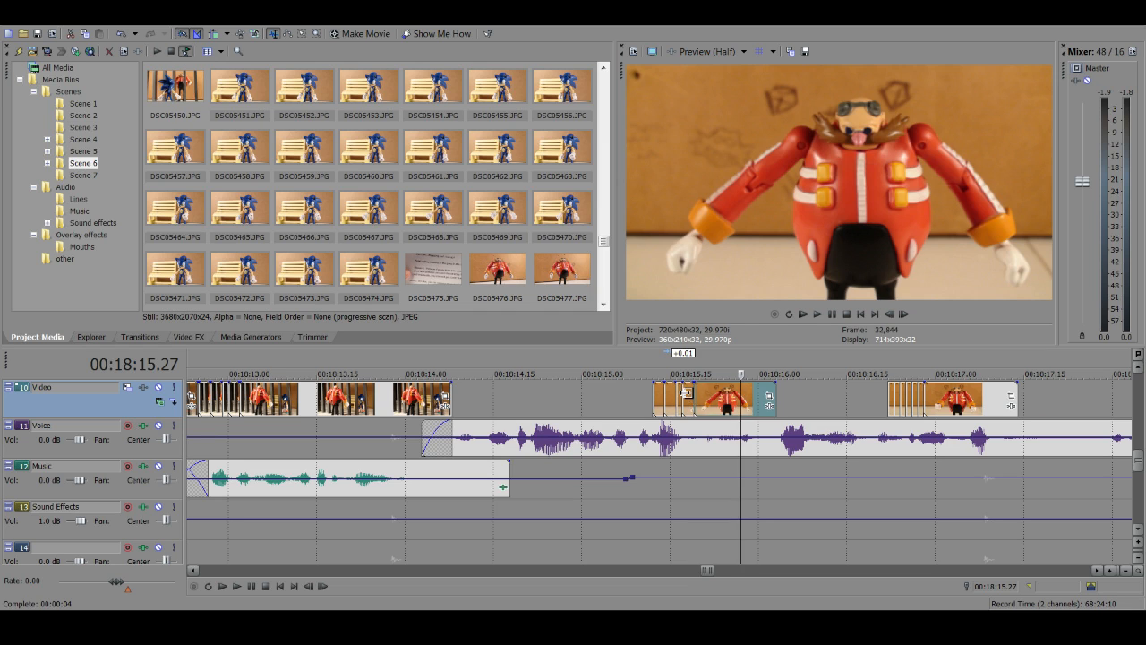
left_click(682, 394)
left_click(709, 401)
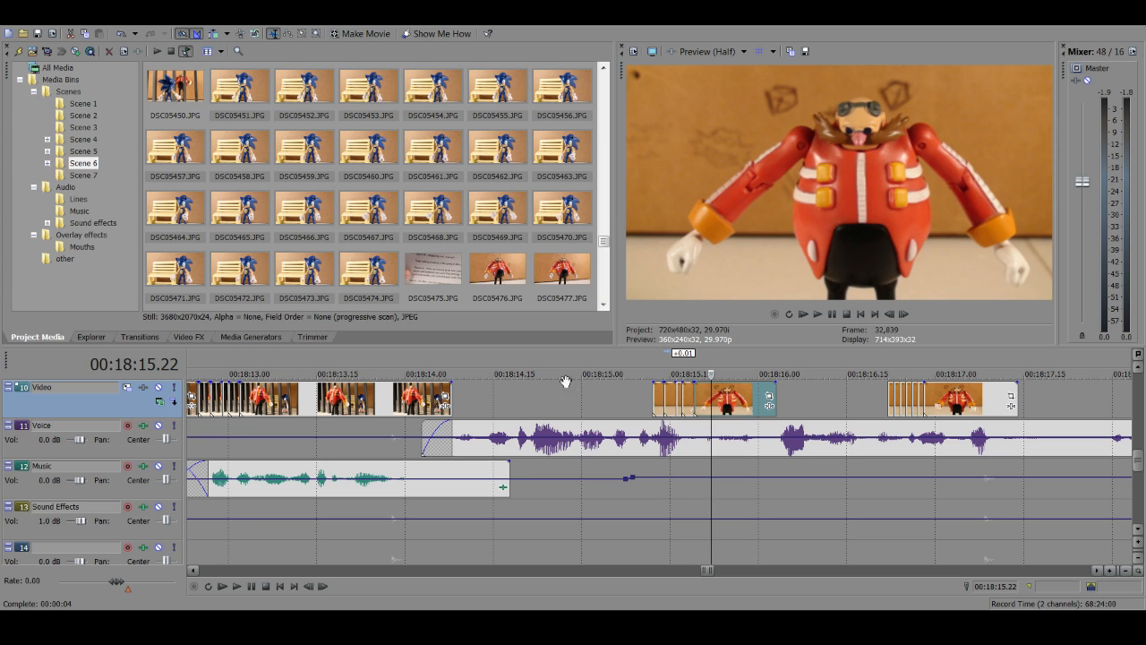
left_click(653, 396)
left_click(700, 394)
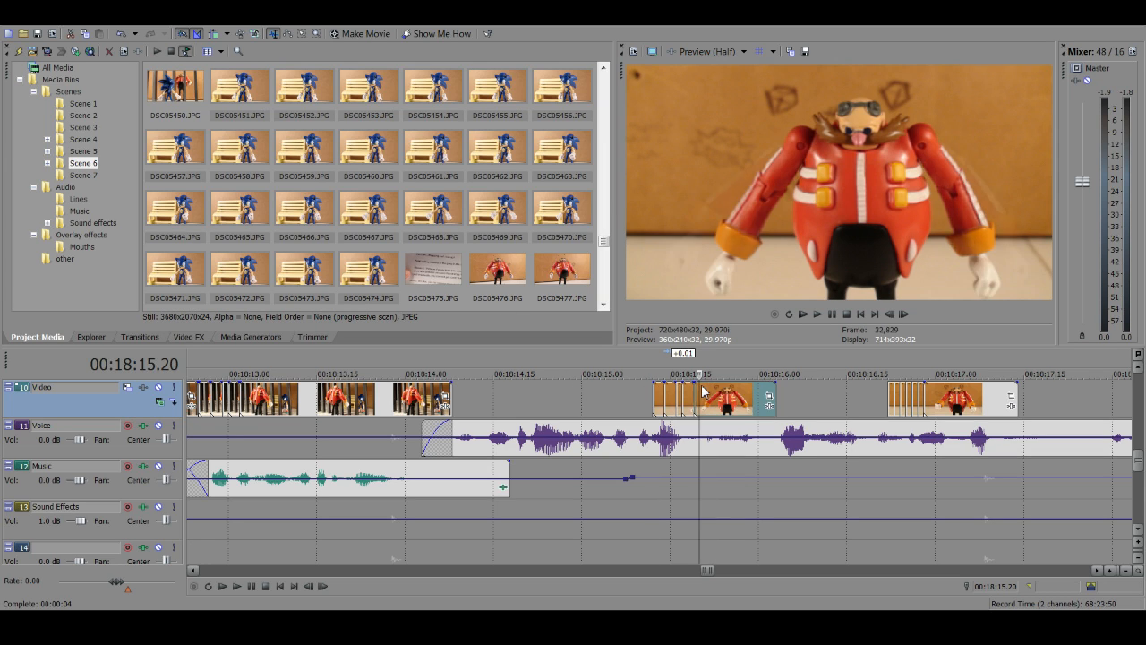
left_click(653, 390)
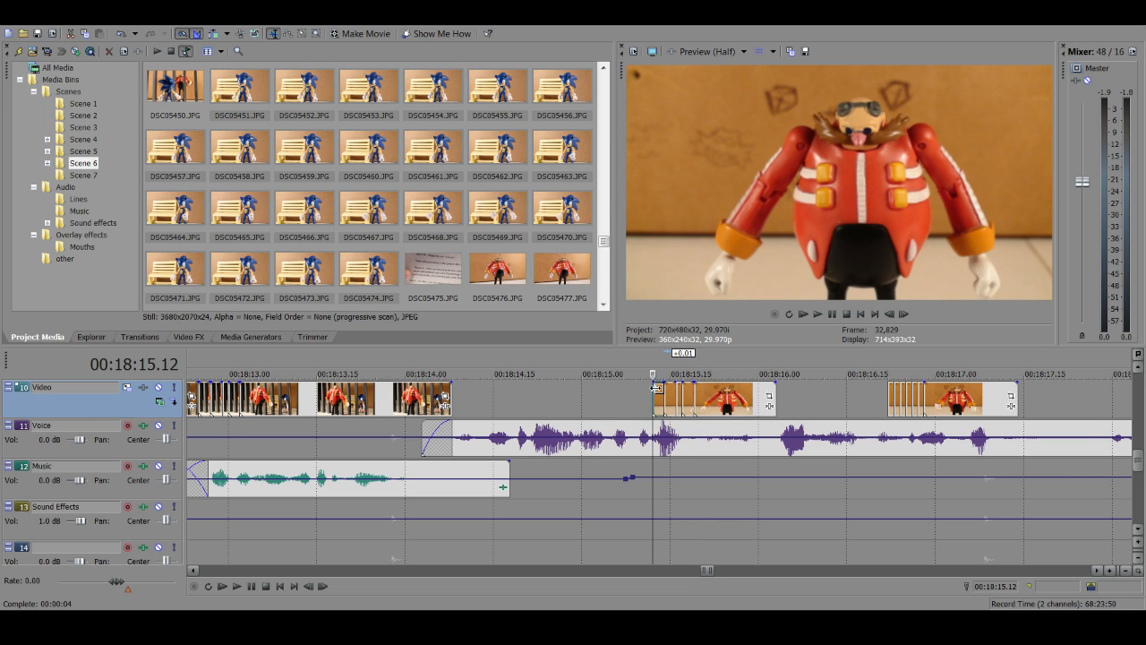
scroll(656, 398, "up", 3)
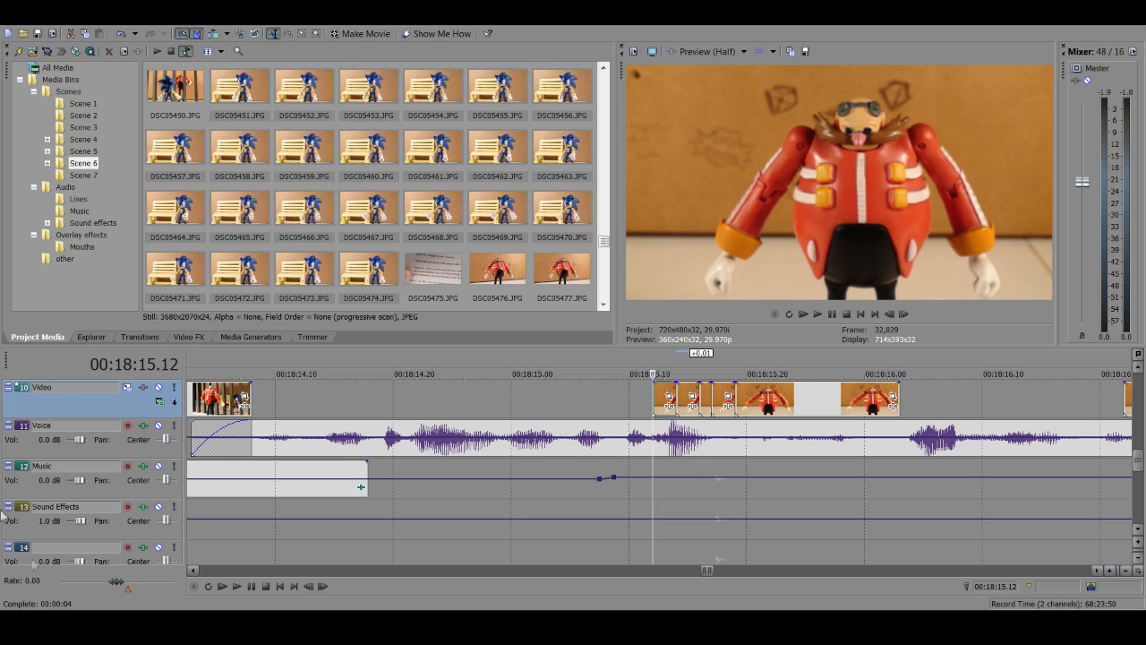
left_click(771, 405)
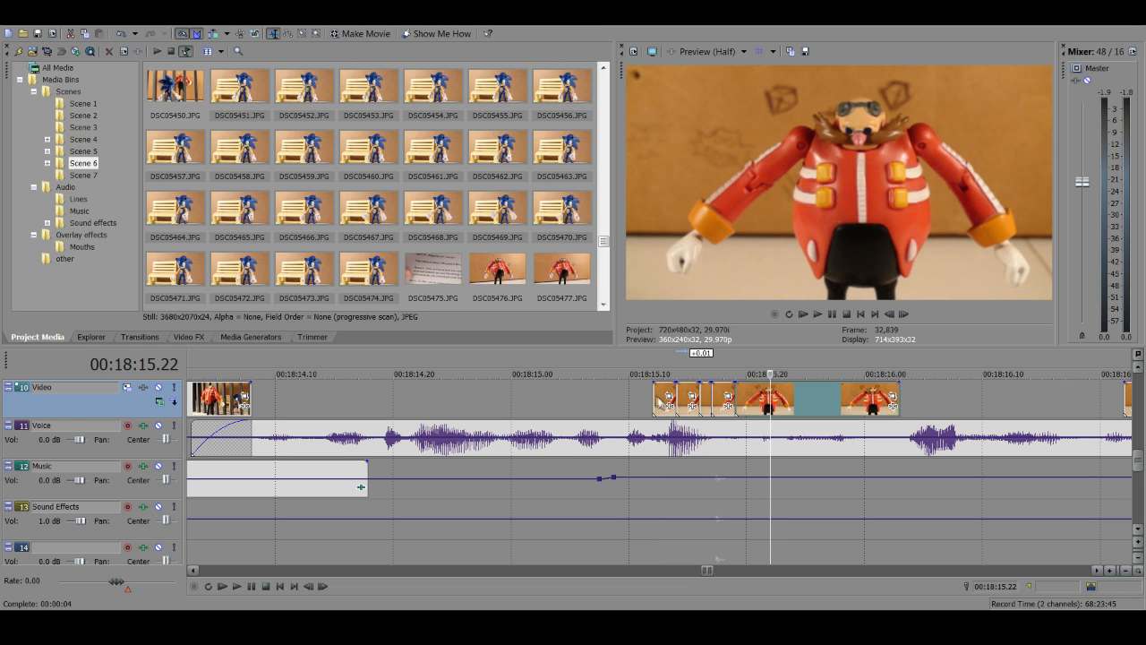
Step: Stretch the second Eggman close-up group to start at 00:18:16.21 and shift its closing stills one frame later
key("ctrl+z")
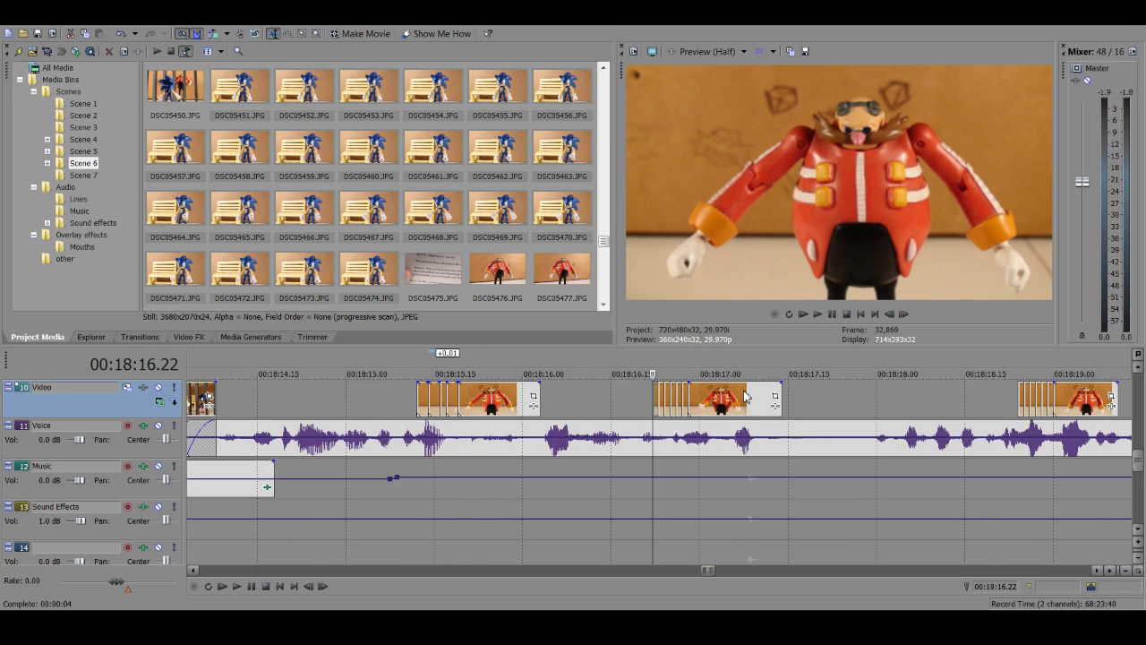
scroll(744, 397, "up", 3)
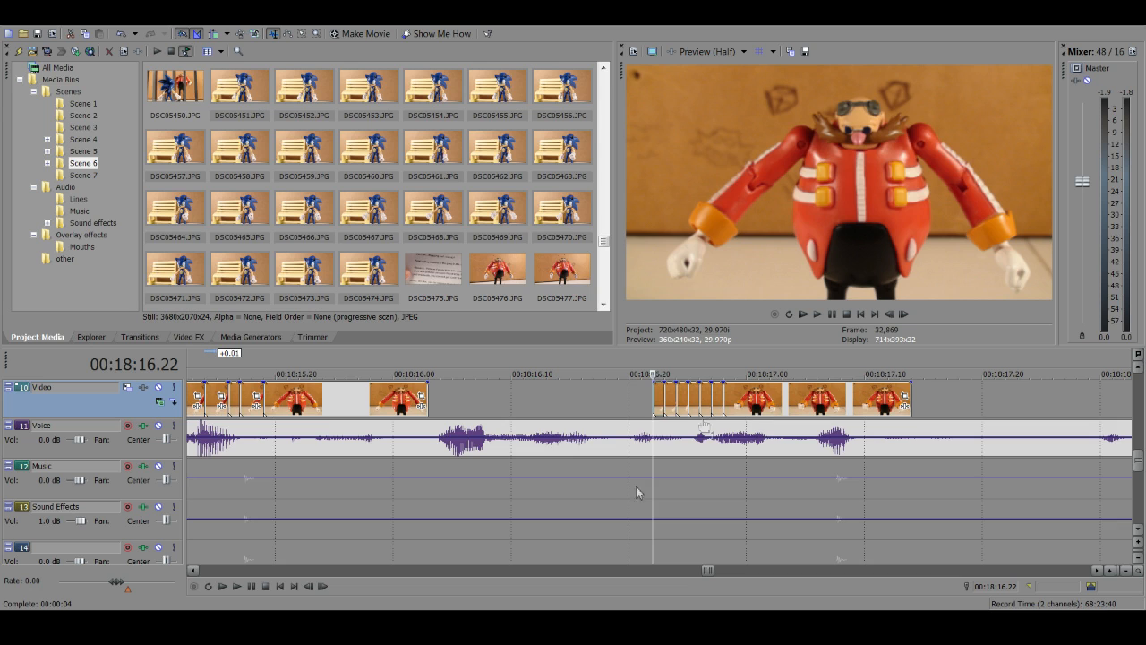
left_click_drag(742, 404, 752, 404)
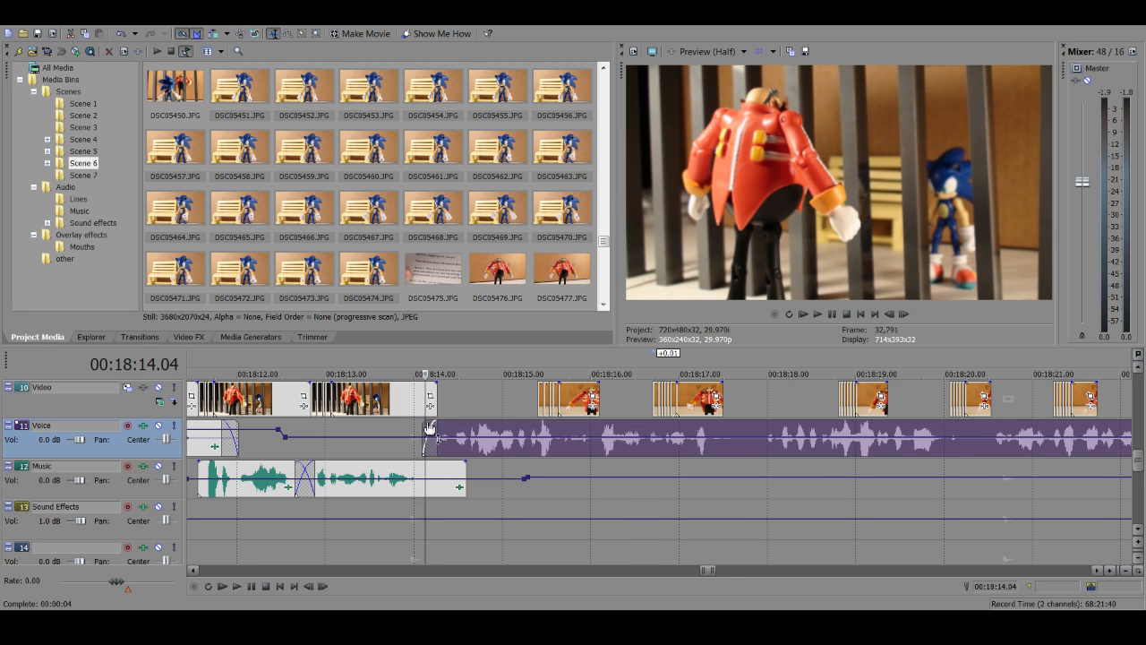
Step: Compare the Eggman groups at 00:18:15.12 and 00:18:16.21 with the surrounding voice and music clips
scroll(585, 412, "down", 2)
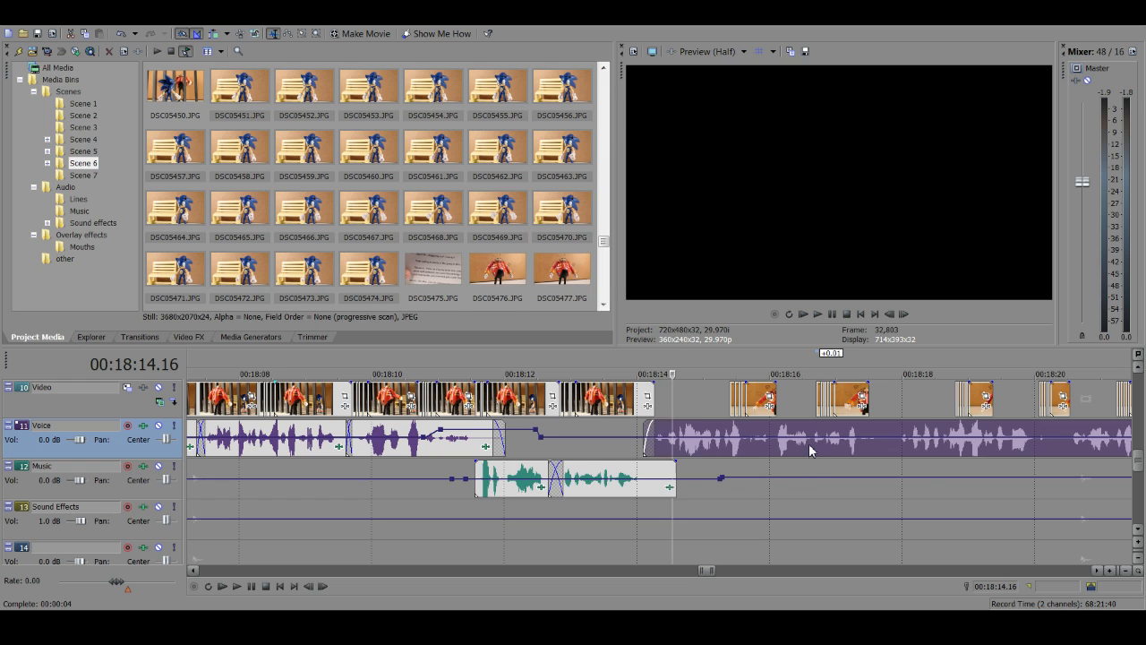
scroll(808, 443, "down", 2)
scroll(808, 443, "up", 4)
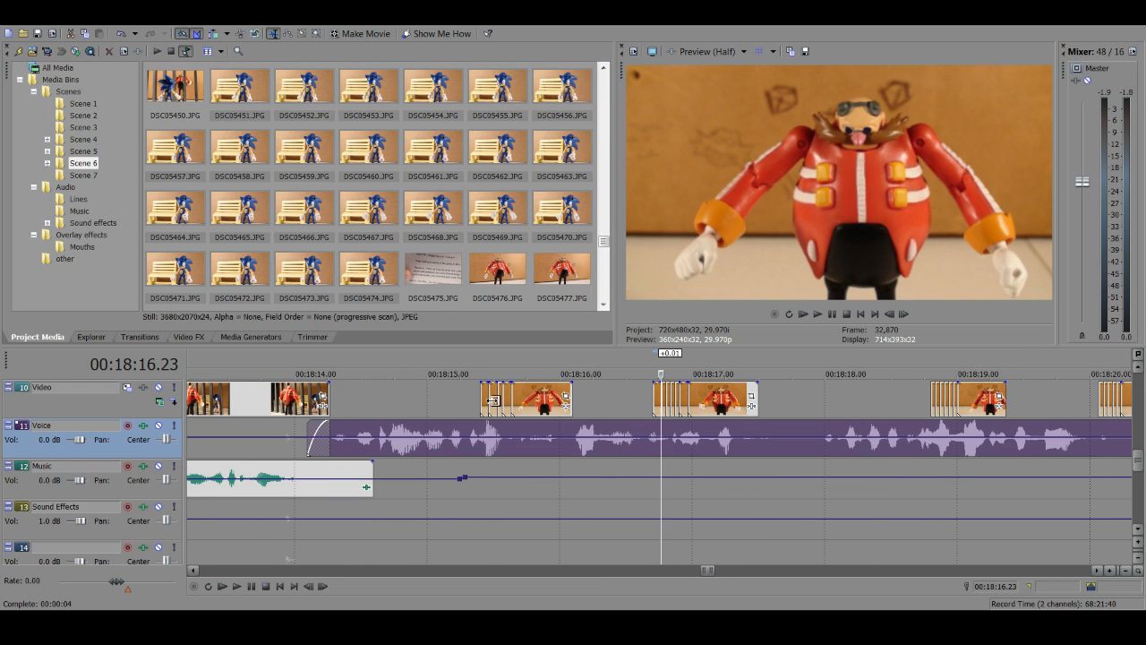
left_click(484, 397)
scroll(488, 398, "up", 3)
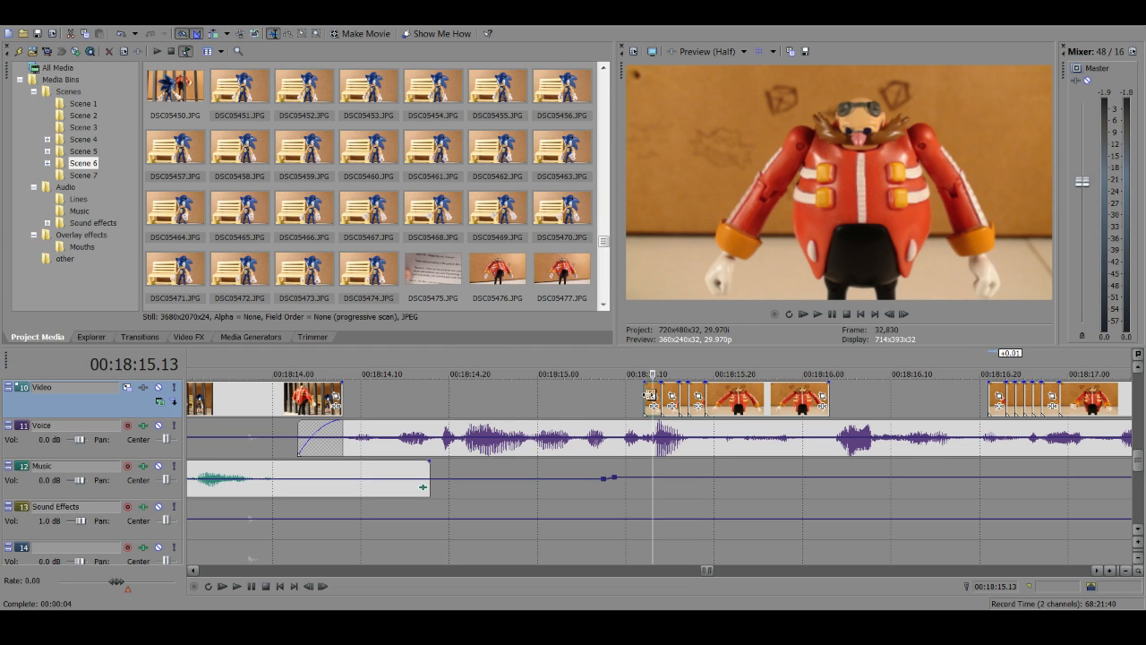
key("Left")
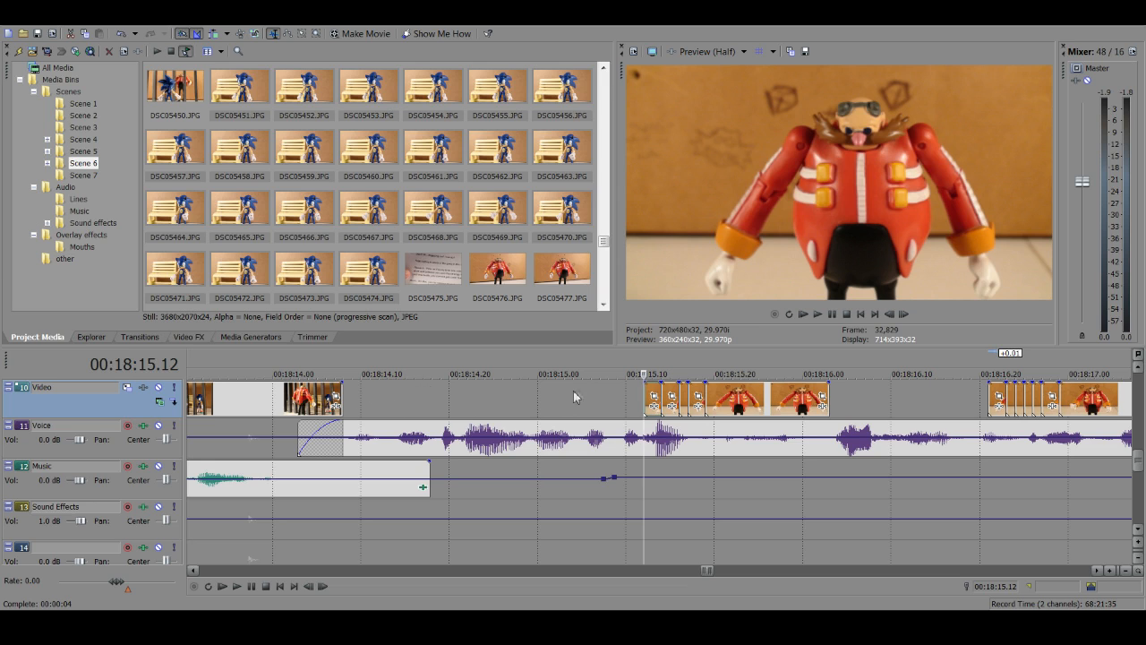
scroll(647, 391, "down", 3)
scroll(646, 391, "down", 2)
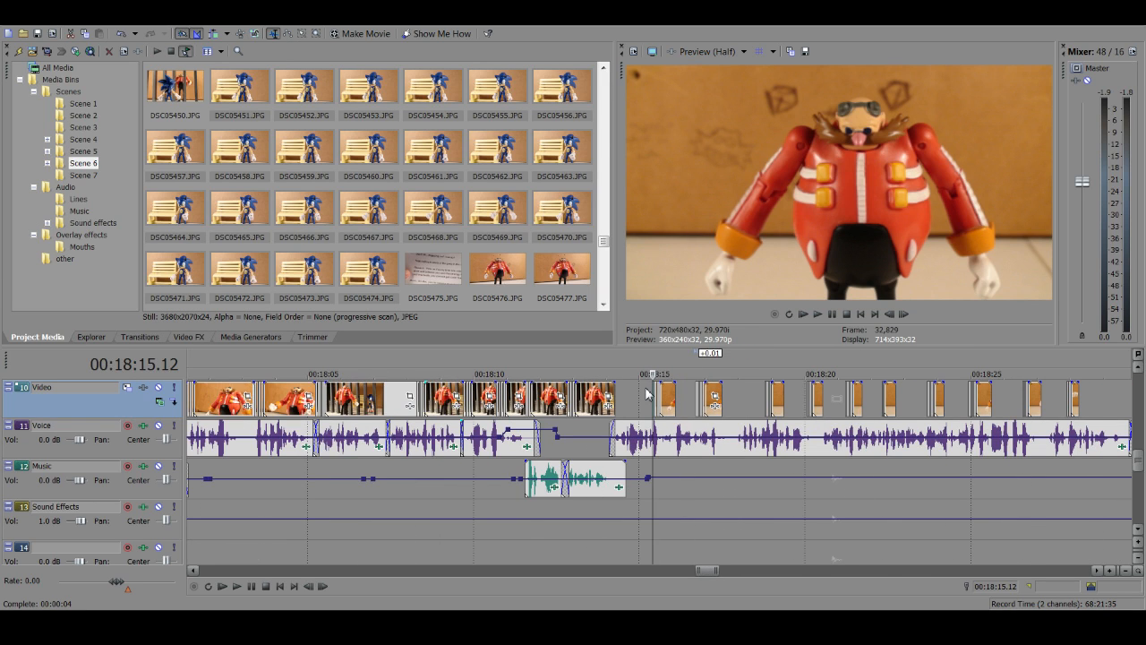
Step: Step through the third Eggman close-up group from 00:18:18.25 to 00:18:19.05 and compare it with the voice waveform
left_click(765, 401)
scroll(766, 400, "up", 3)
key("Right")
key("Right")
key("Right")
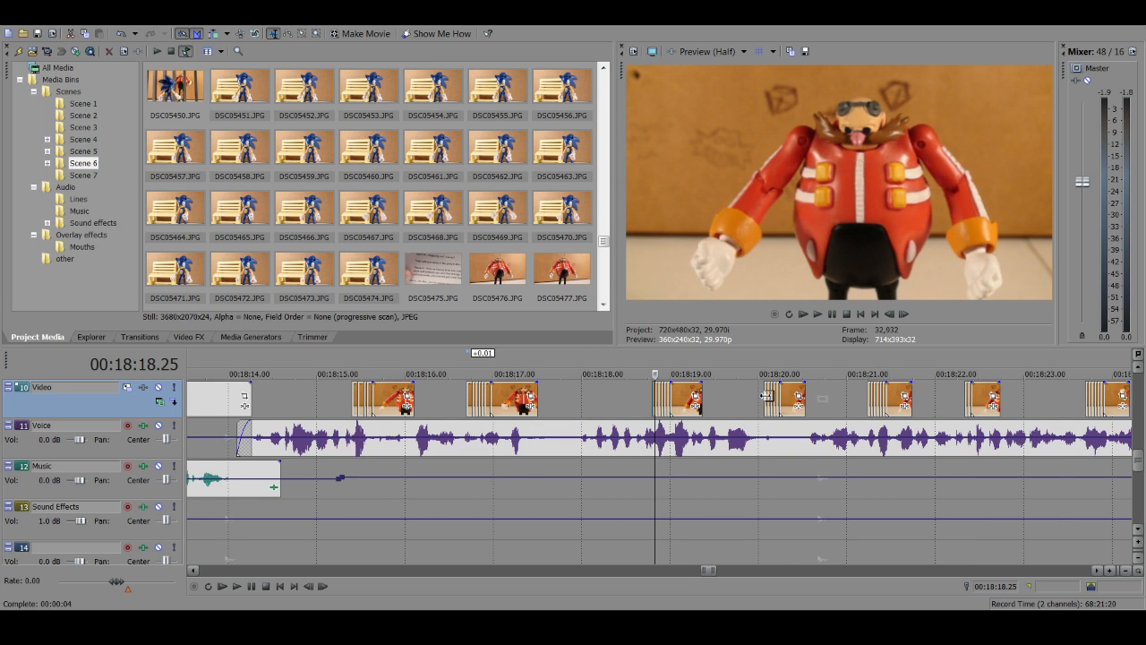
scroll(747, 403, "up", 3)
key("Right")
key("Right")
key("Right")
key("Right")
key("Right")
key("Right")
key("Right")
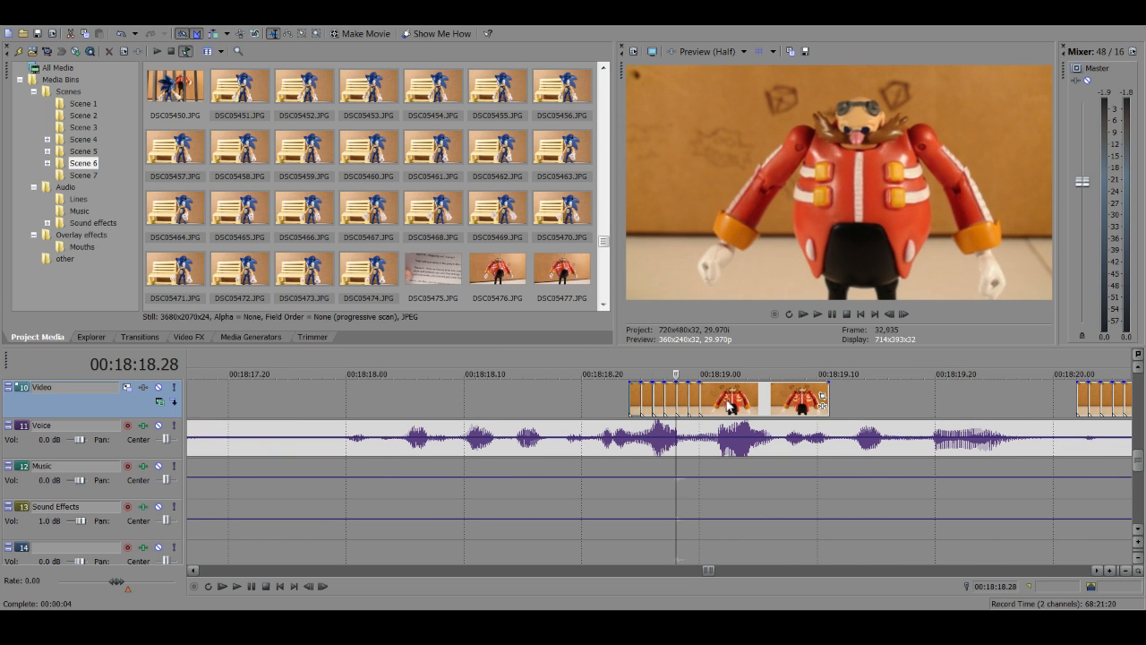
scroll(732, 405, "down", 4)
scroll(734, 405, "down", 3)
key("Right")
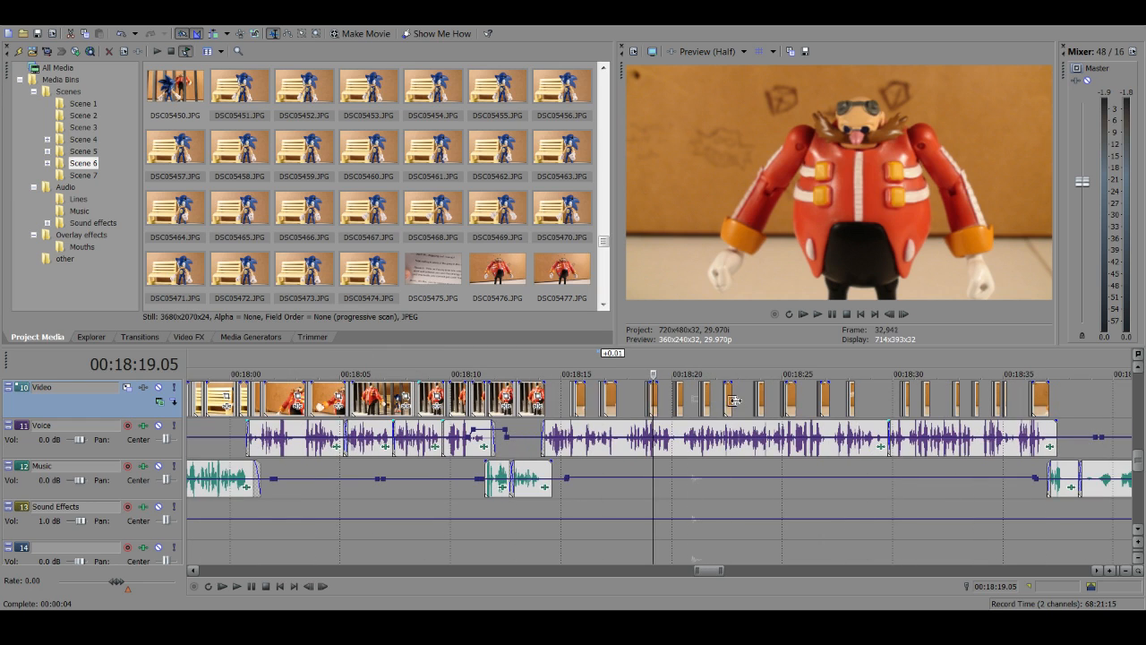
Step: Look over the spaced still groups from 00:18:15.00 to 00:18:30.10 and inspect the voice clip join at 00:18:29.23
left_click(562, 395)
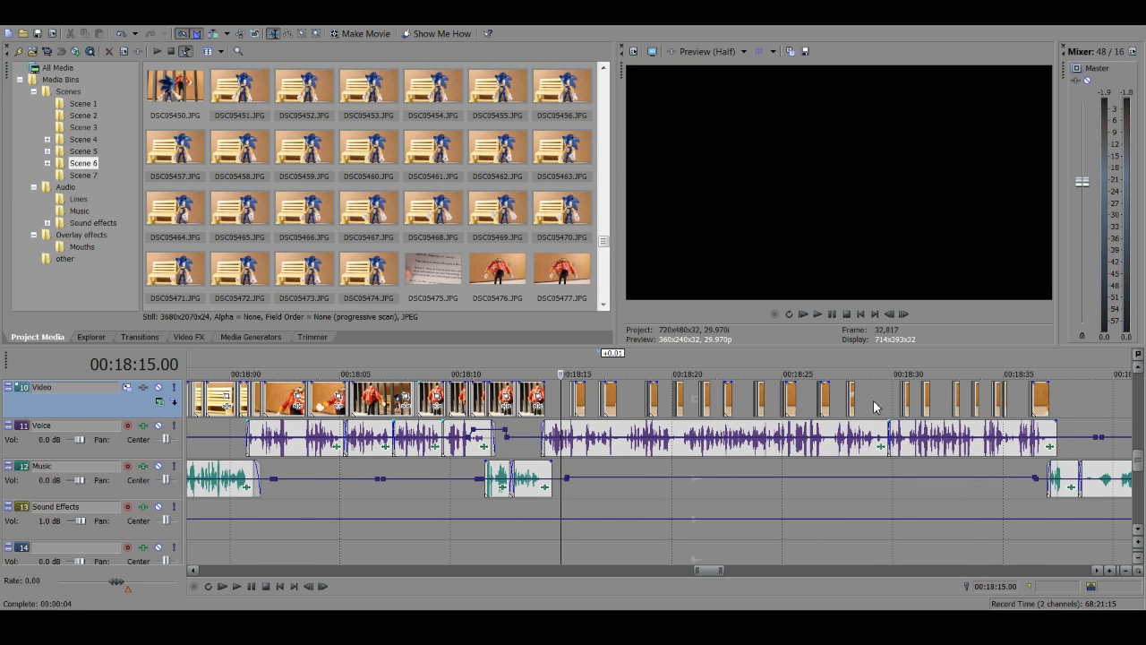
left_click(900, 395)
scroll(900, 395, "up", 2)
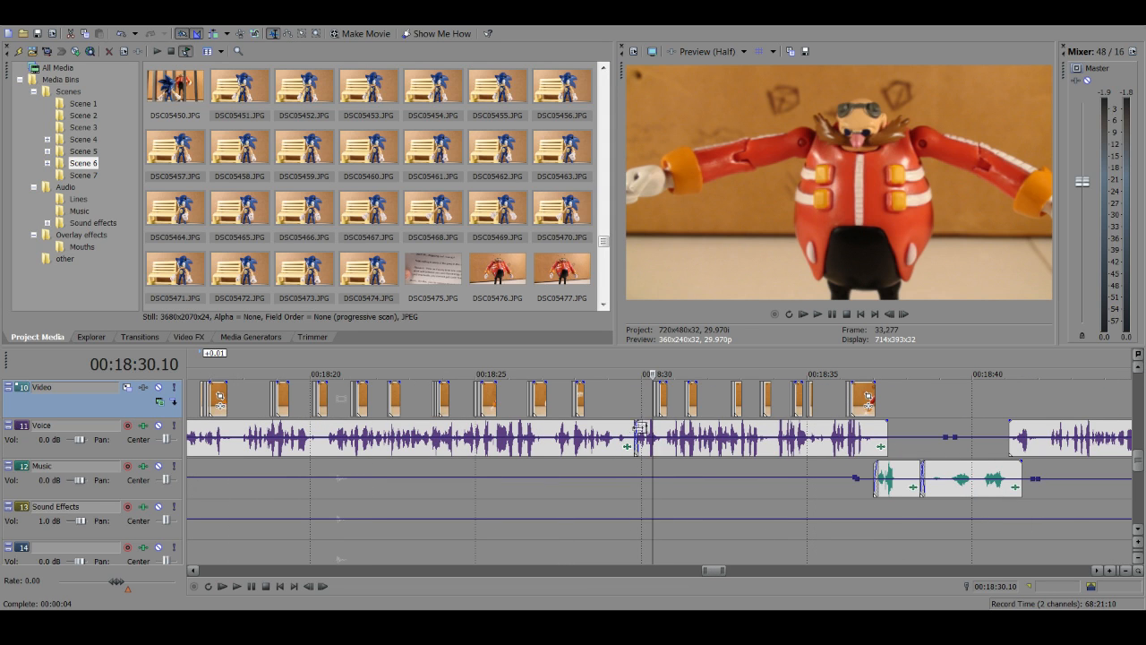
left_click(638, 430)
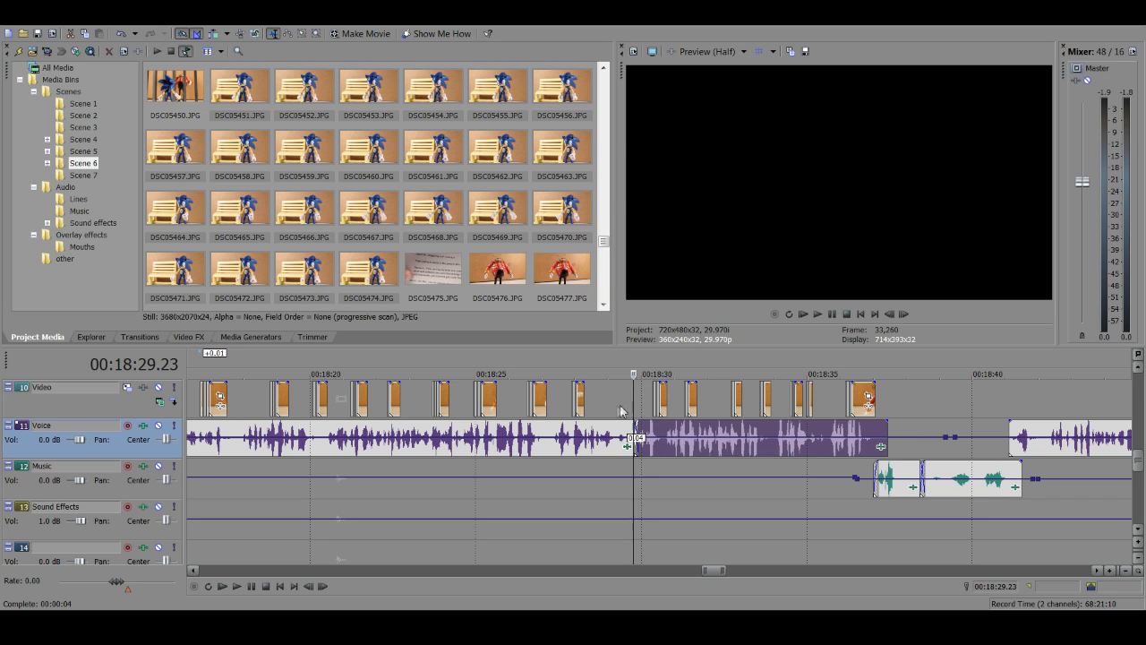
scroll(469, 394, "down", 2)
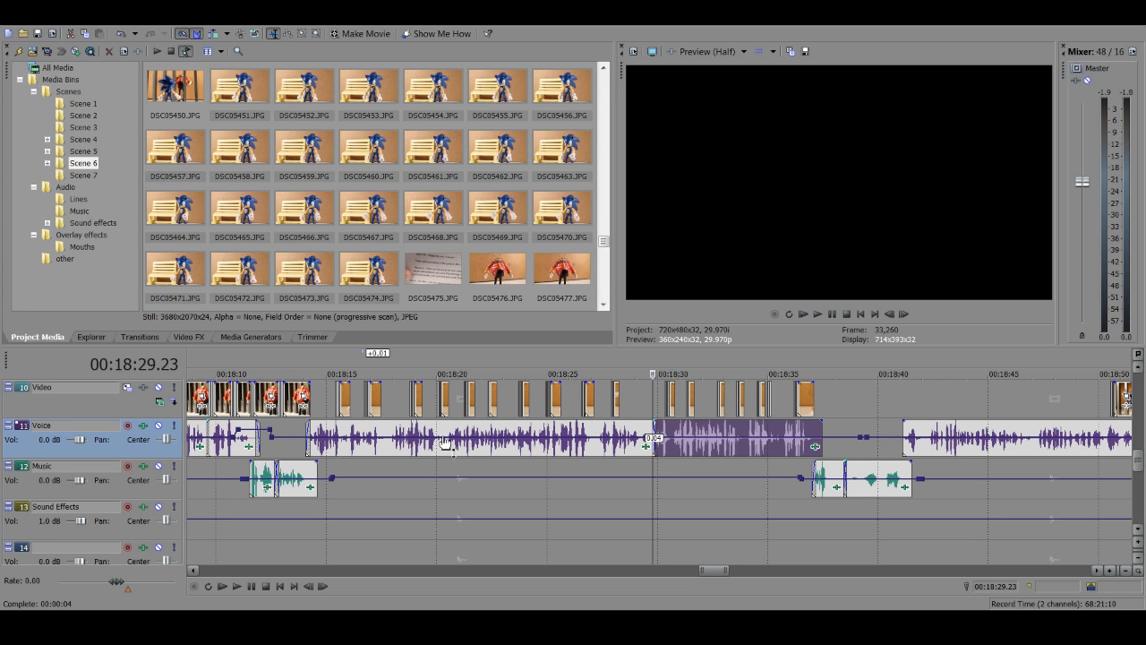
Step: Review the timing of the first two Eggman close-up groups from 00:18:15.14 to 00:18:17.03 against the voice
left_click(341, 399)
scroll(447, 426, "up", 3)
scroll(447, 426, "up", 3)
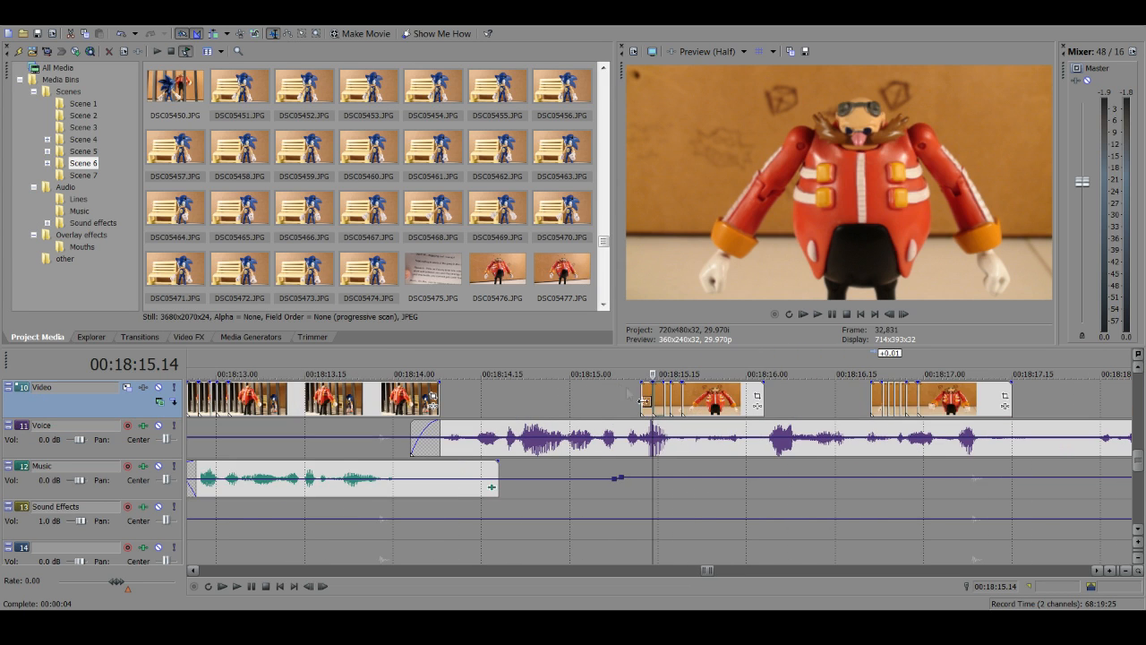
left_click_drag(643, 390, 705, 408)
left_click(868, 403)
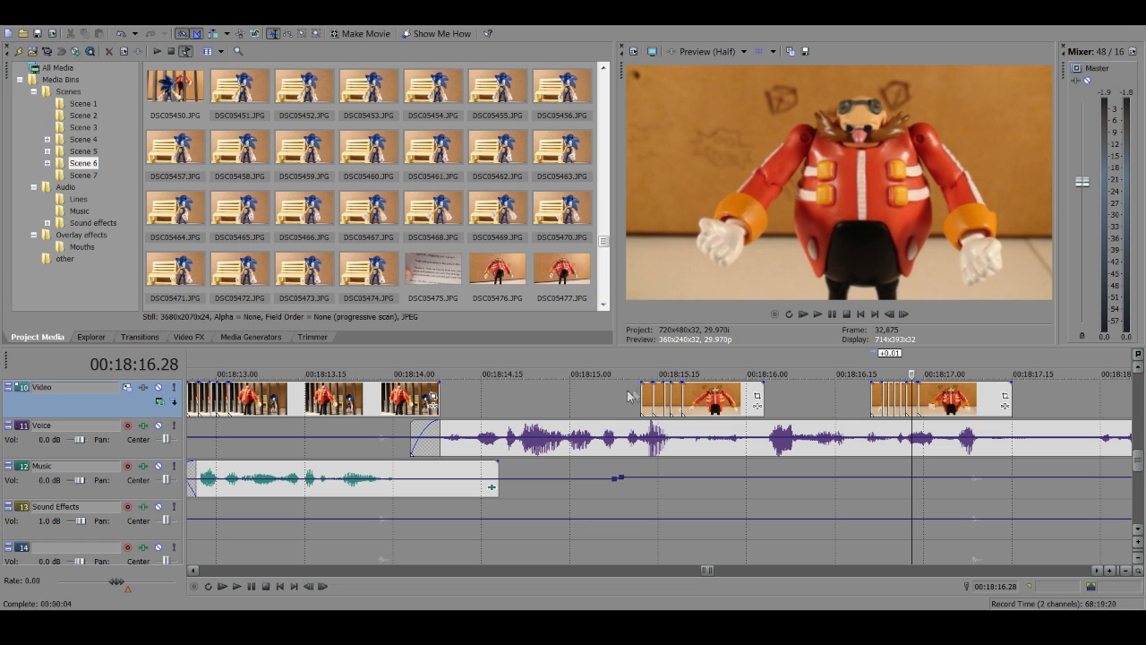
key("space")
left_click(876, 393)
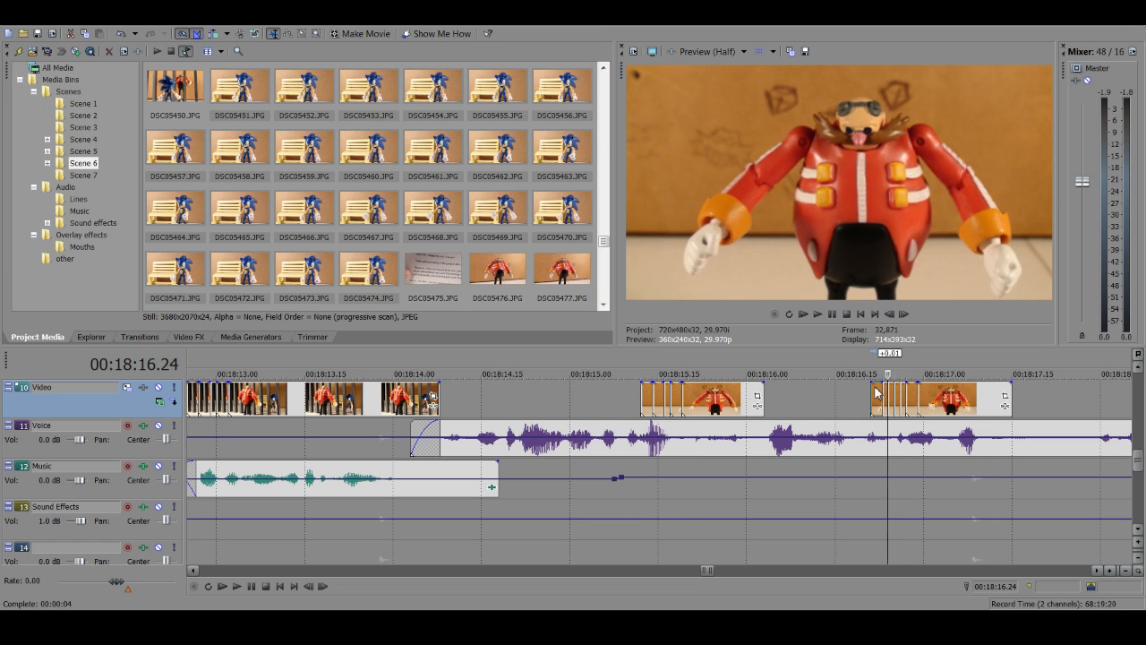
scroll(598, 408, "down", 5)
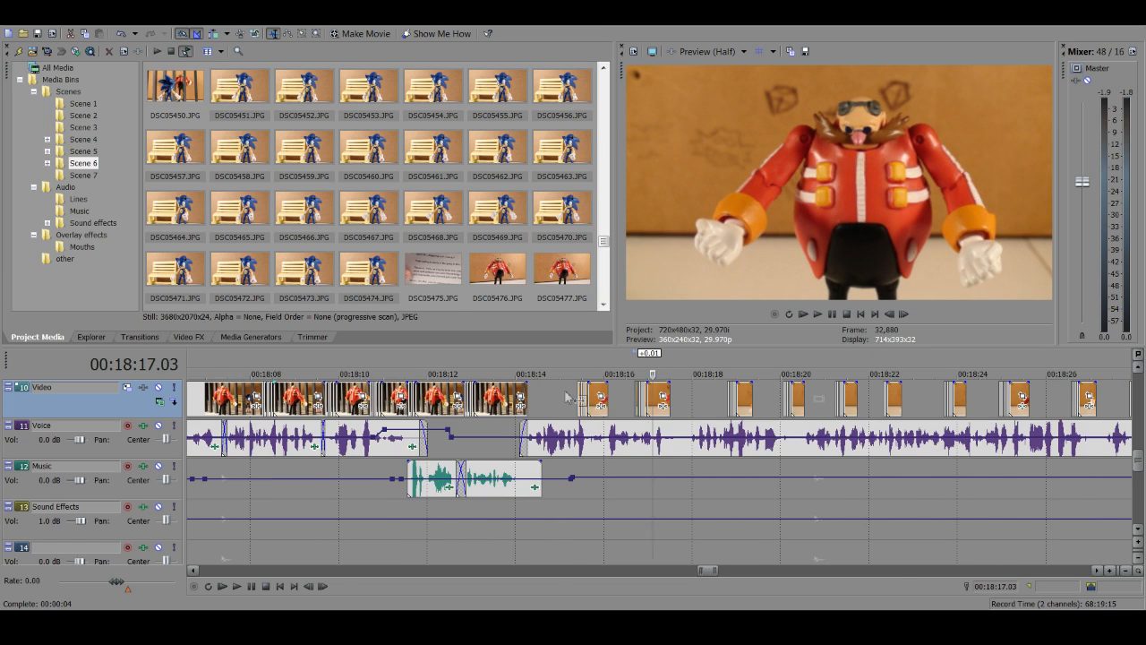
scroll(597, 408, "up", 3)
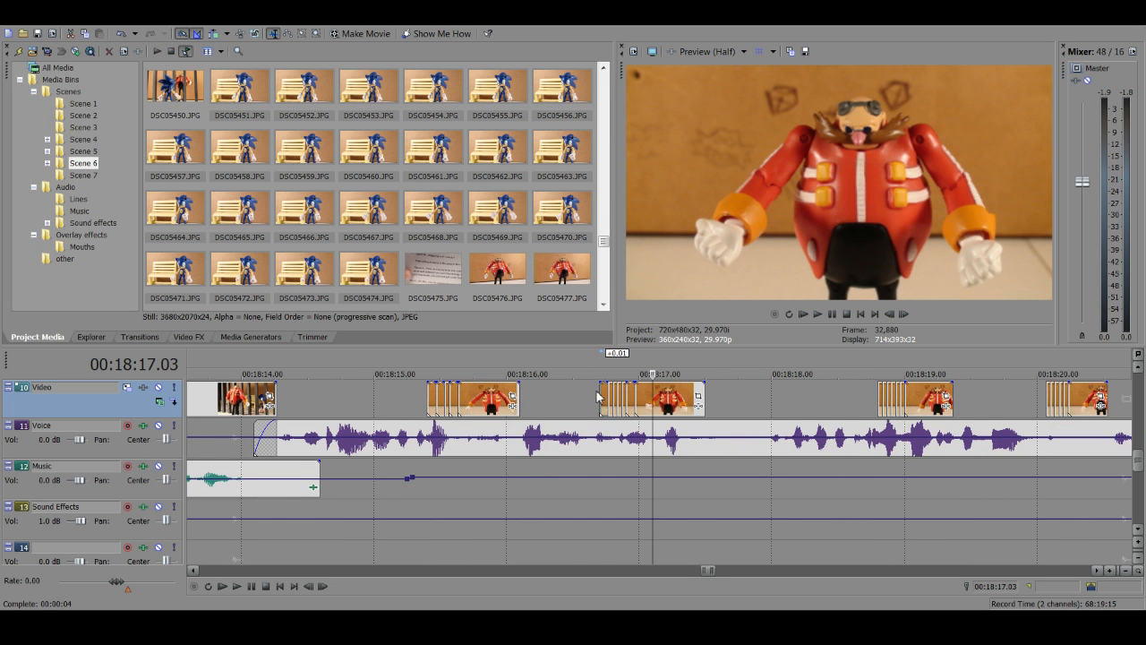
left_click(607, 394)
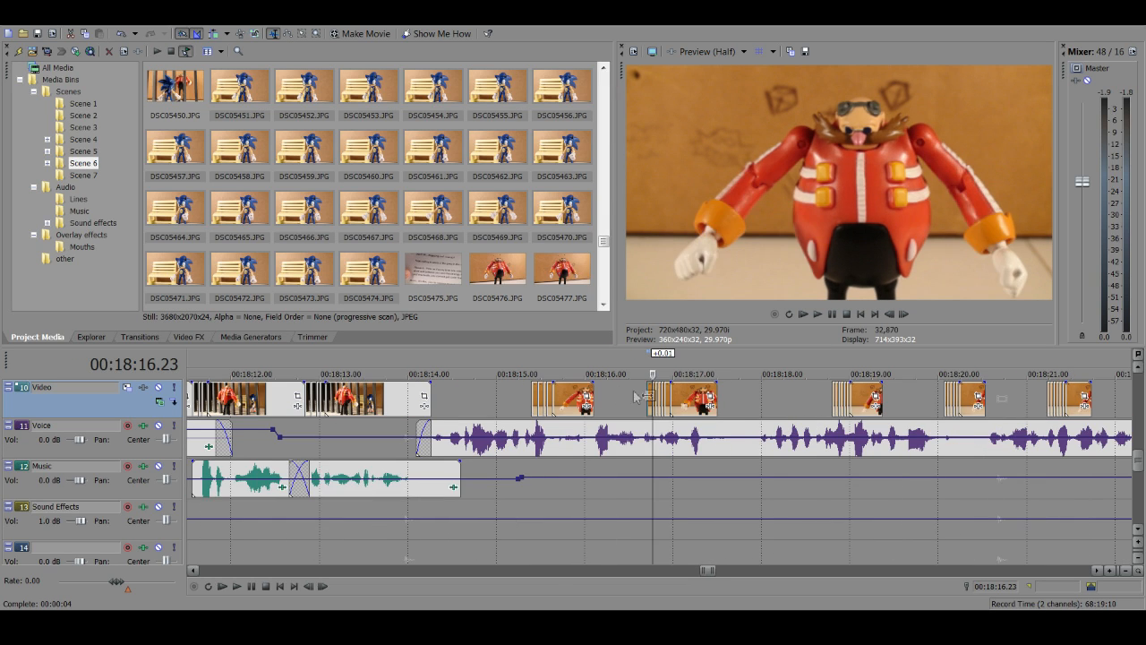
Step: Look over the Eggman groups up to 00:18:22.14 and return to the first group's start at 00:18:15.12
scroll(609, 398, "down", 2)
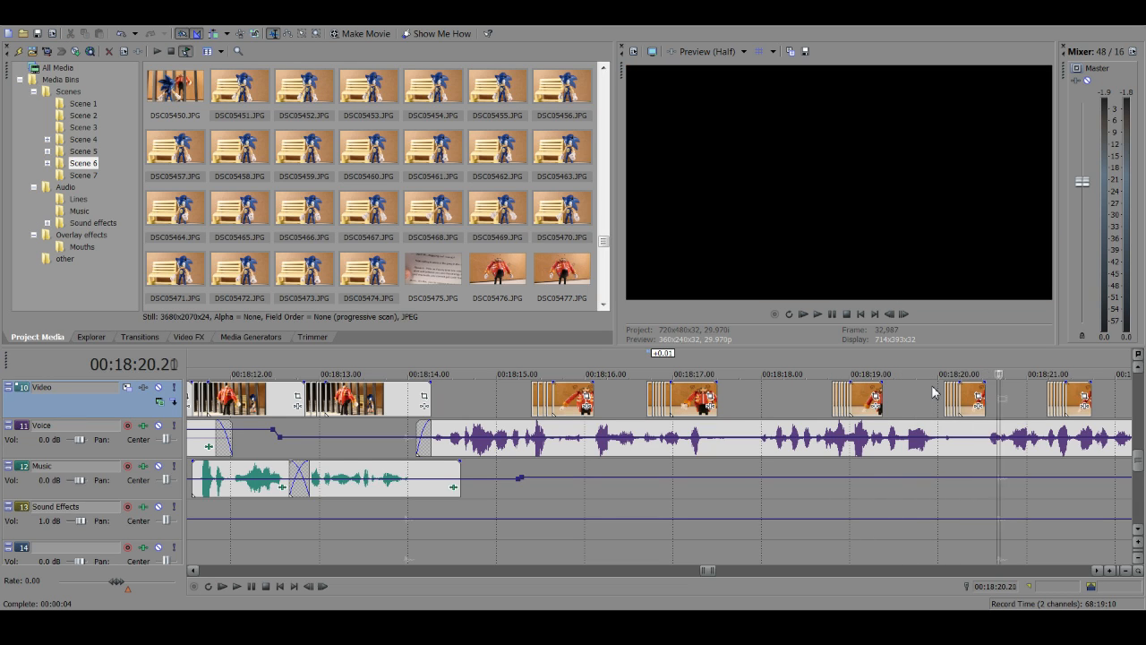
scroll(932, 394, "down", 6)
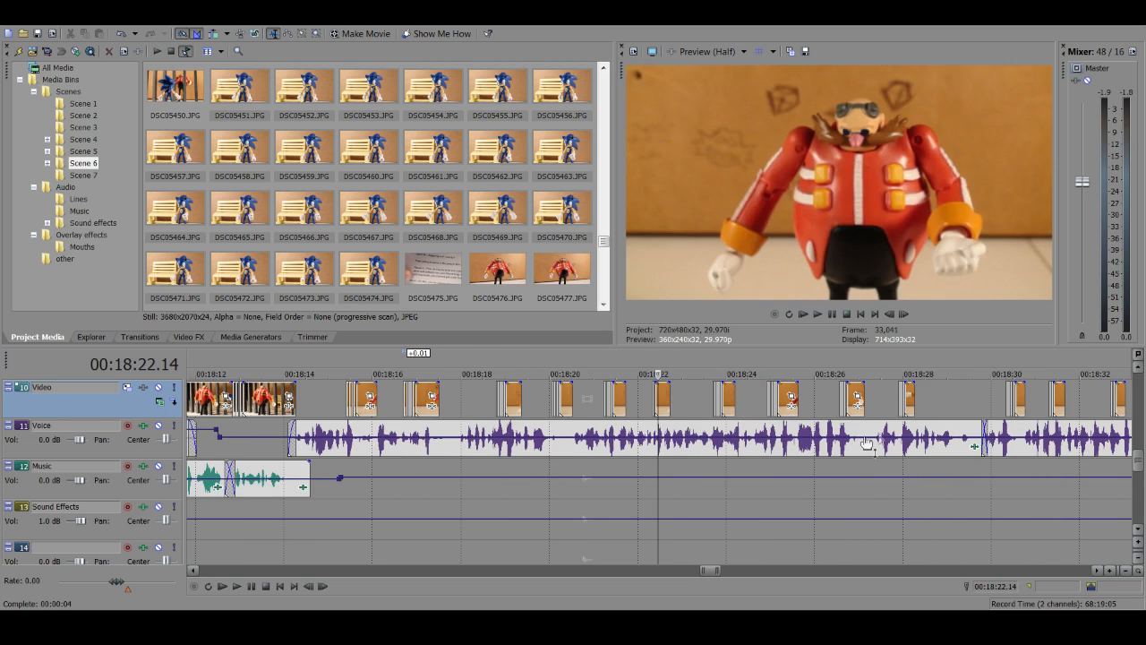
key("space")
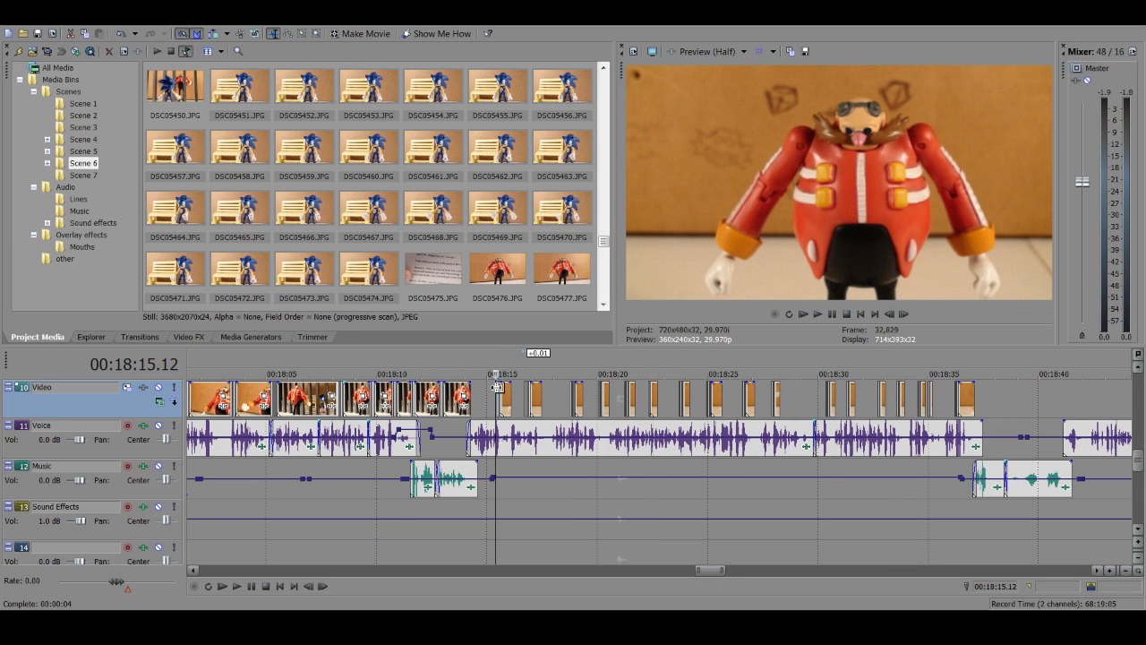
scroll(519, 407, "up", 6)
scroll(513, 414, "up", 3)
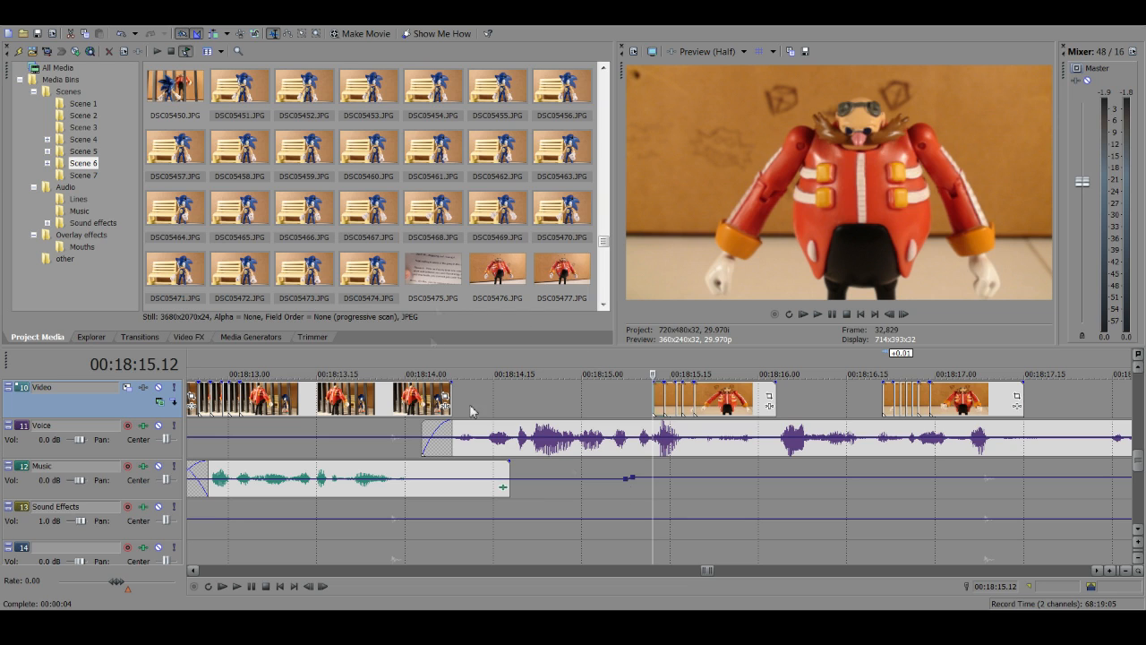
Step: Play the caged still groups from 00:18:50.16 to 00:18:54.00 and compare their timing with the voice and music clips
scroll(674, 455, "down", 2)
scroll(673, 455, "down", 8)
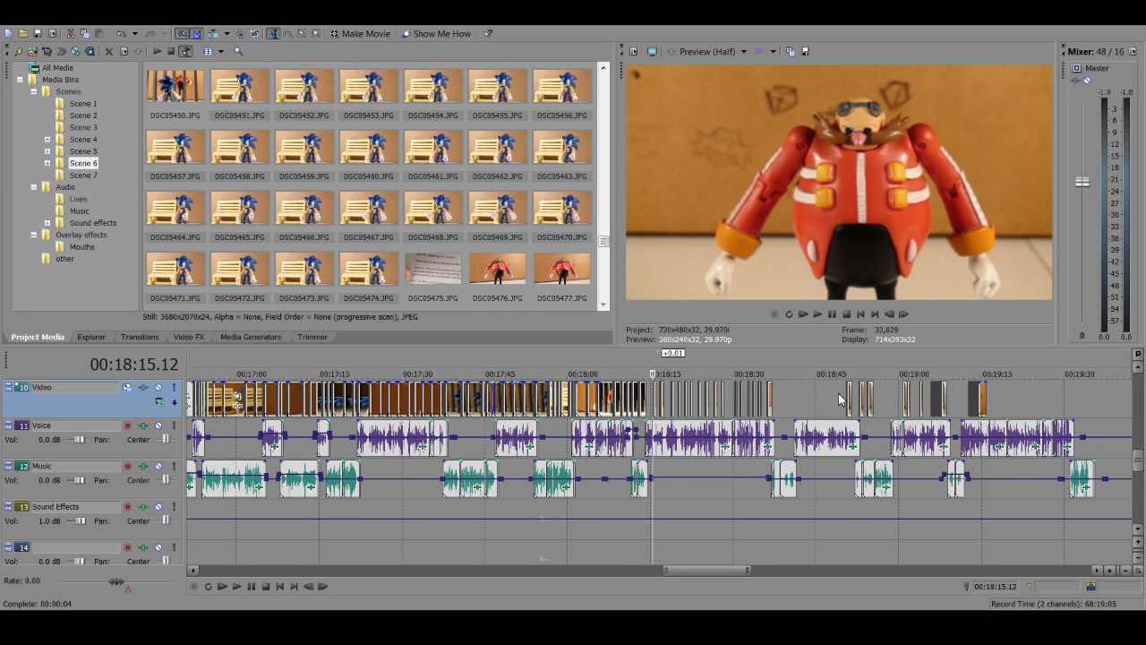
left_click(843, 400)
scroll(843, 401, "up", 4)
scroll(721, 395, "up", 2)
key("space")
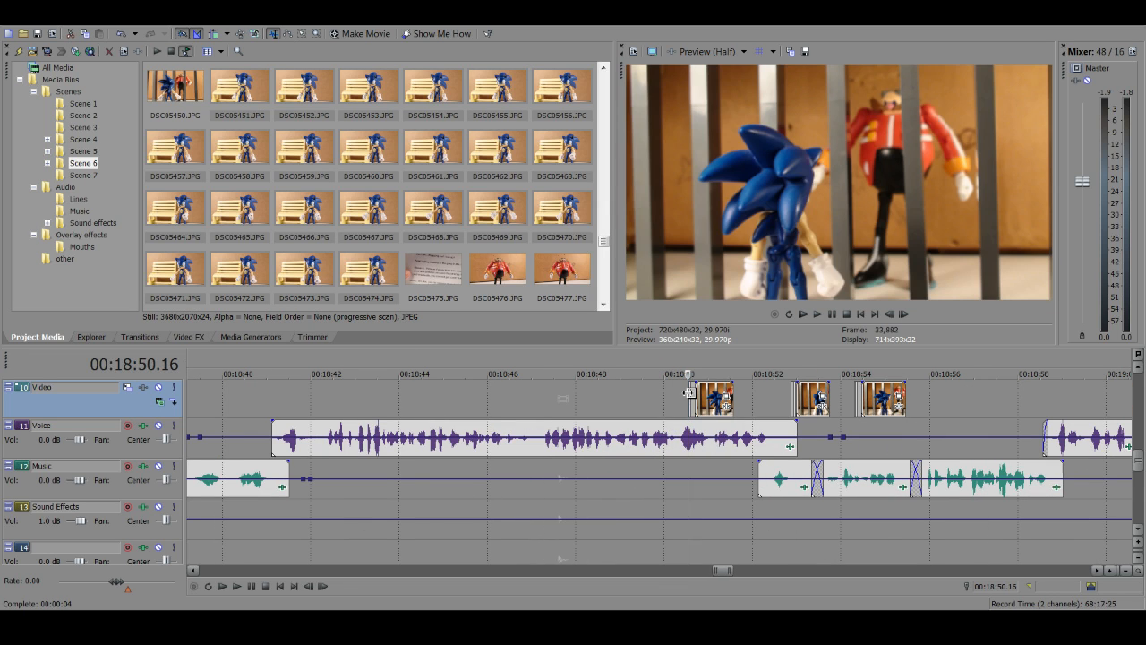
scroll(687, 397, "up", 2)
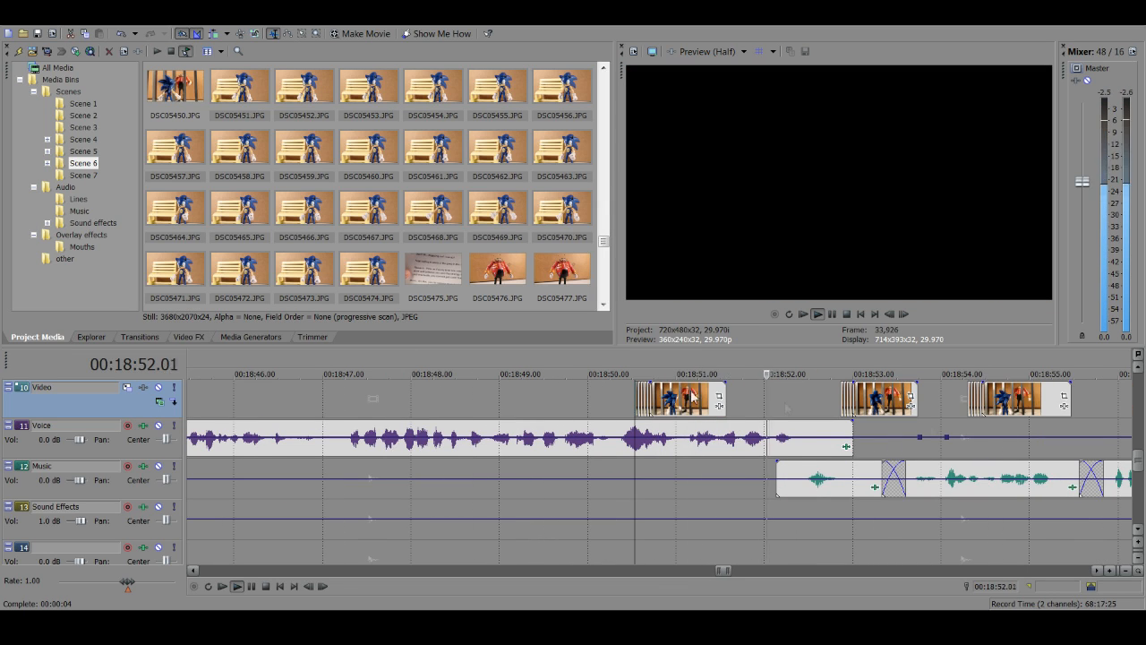
scroll(889, 417, "down", 4)
scroll(895, 411, "up", 4)
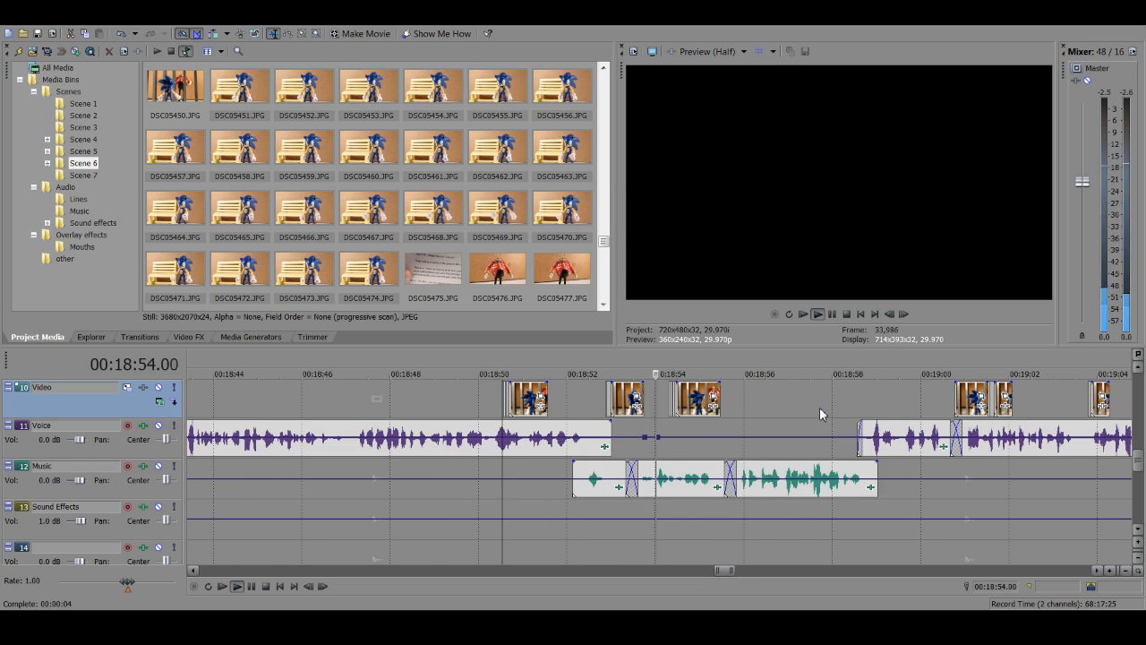
key("space")
Step: Inspect the first Eggman close-up group around 00:18:15.14 and check its last still at 00:18:15.22
left_click(963, 398)
scroll(895, 400, "up", 2)
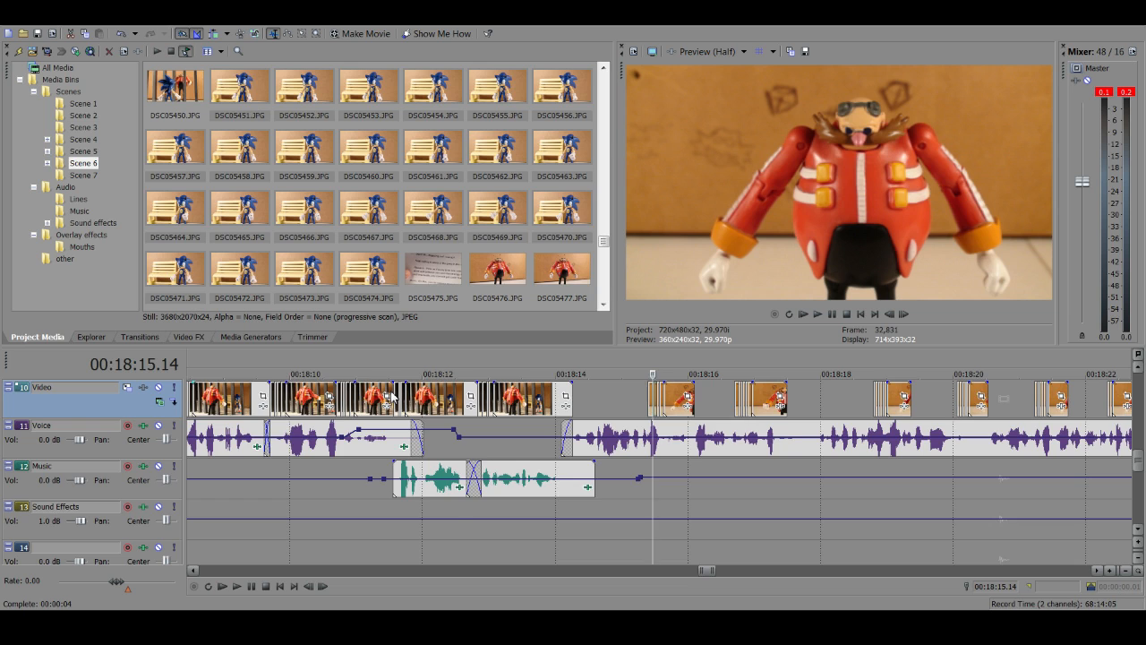
scroll(392, 396, "up", 2)
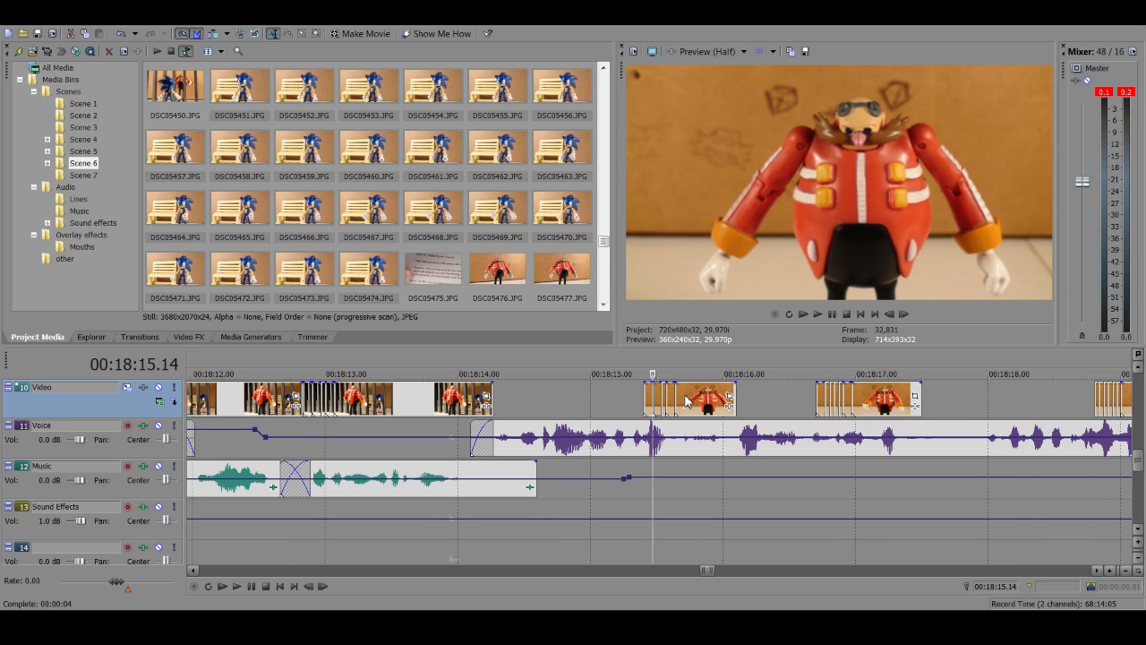
left_click(688, 401)
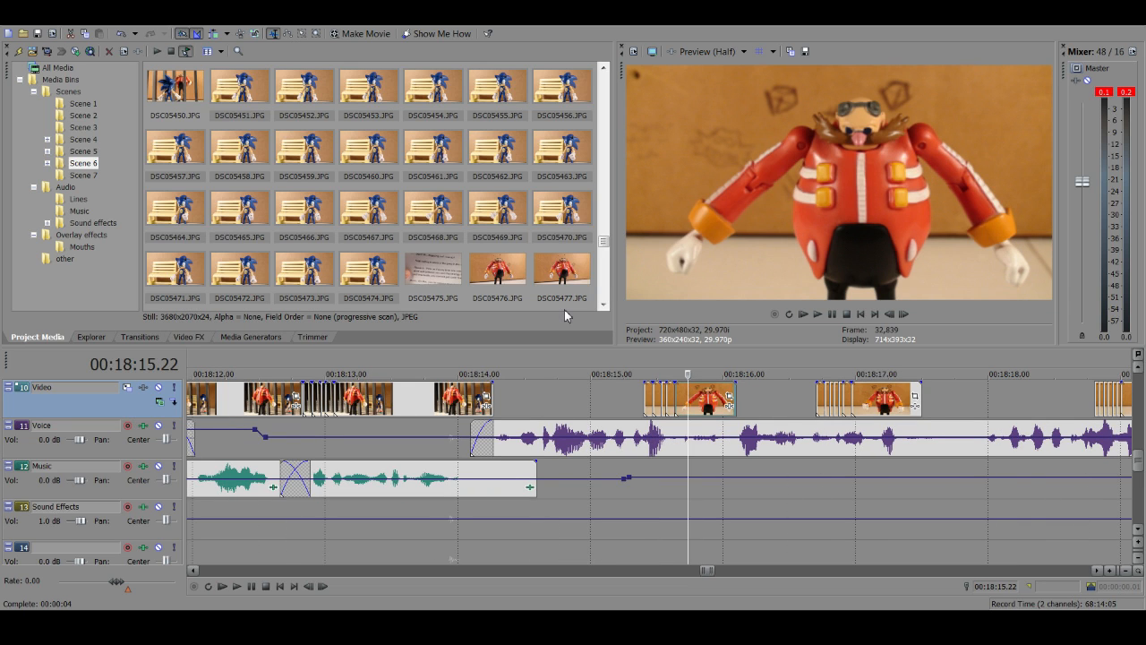
Step: Examine the Sonic bench group at 00:19:46.12 and the Eggman group at 00:19:52.04 against the long voice clip
scroll(843, 428, "down", 10)
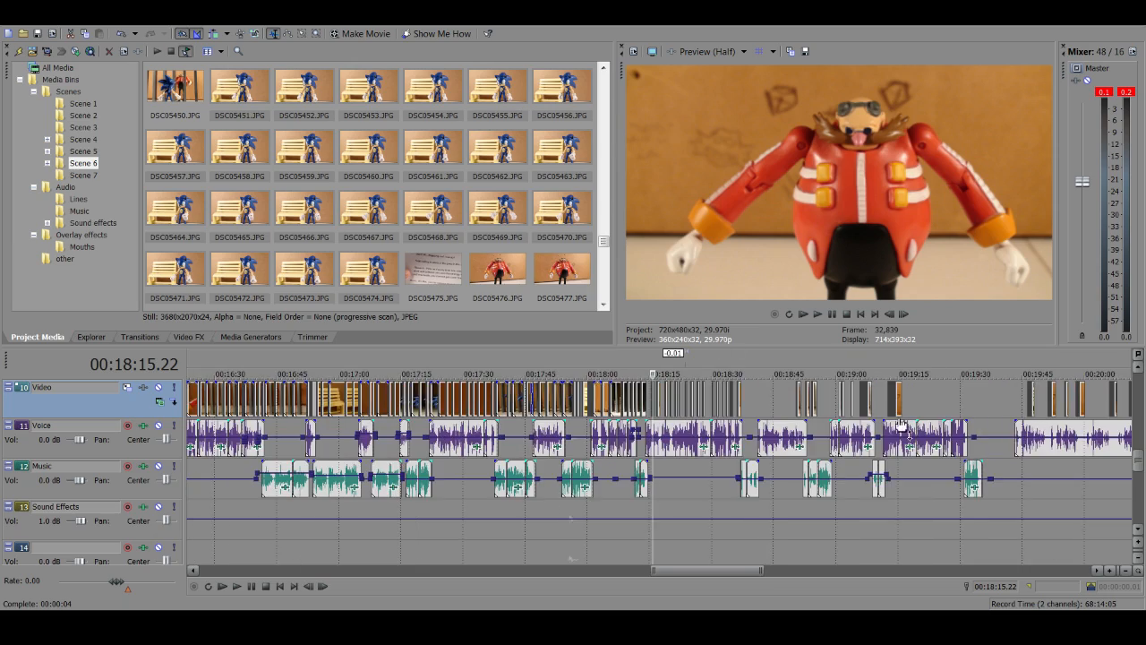
scroll(843, 427, "up", 4)
scroll(843, 428, "down", 4)
scroll(862, 413, "down", 2)
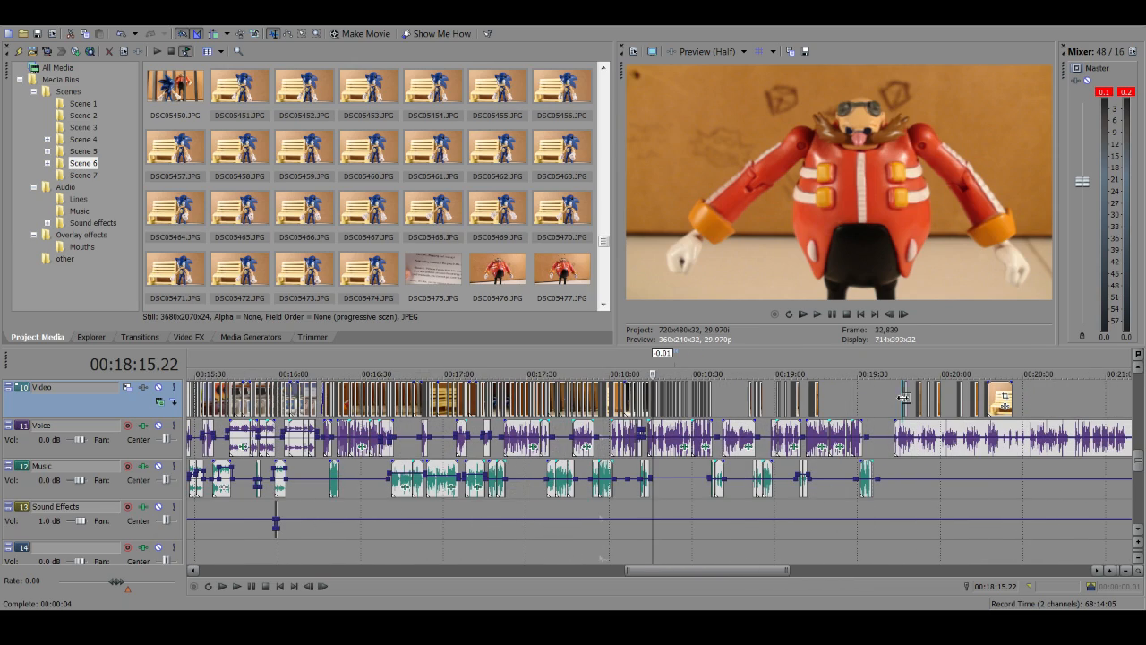
left_click(904, 398)
scroll(904, 397, "up", 4)
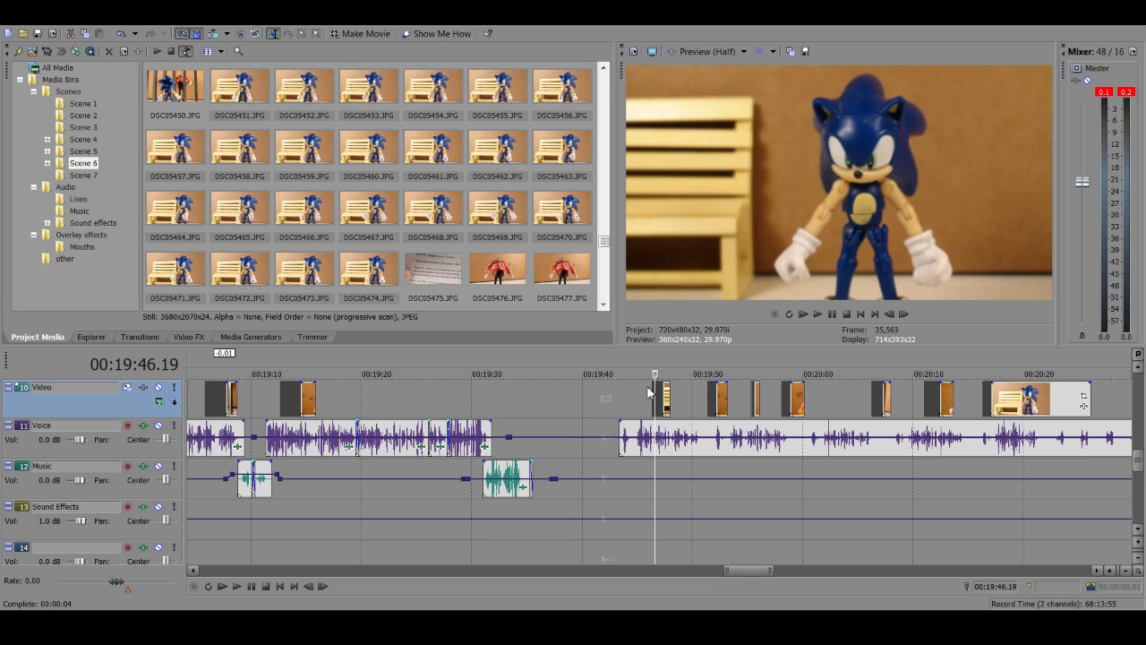
scroll(655, 386, "up", 5)
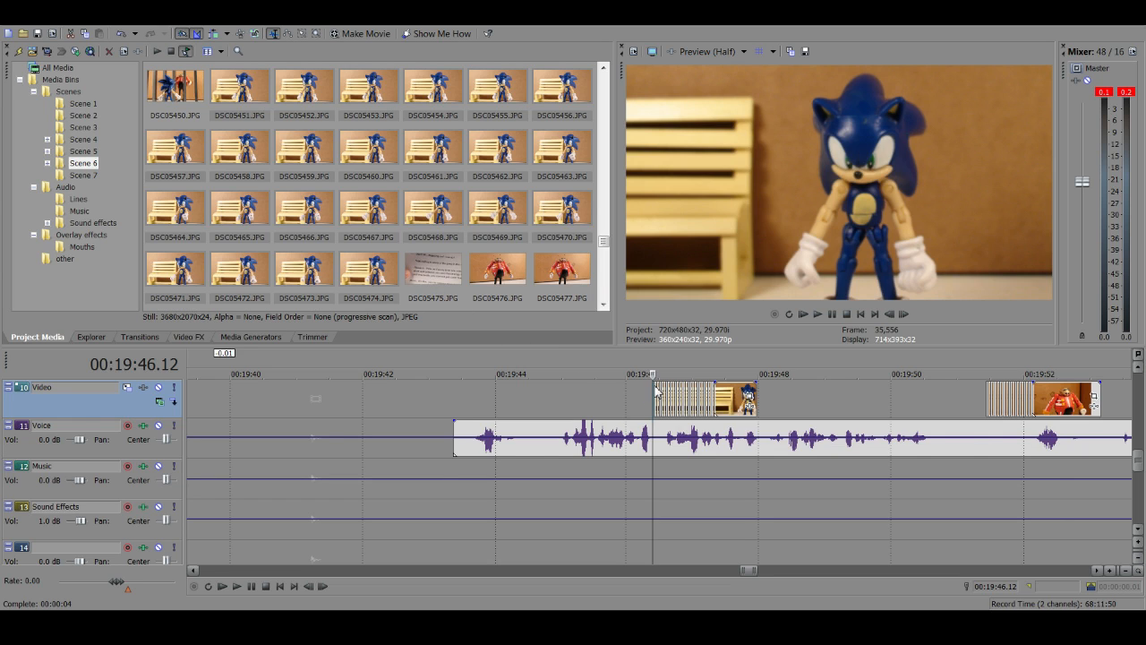
scroll(655, 392, "up", 5)
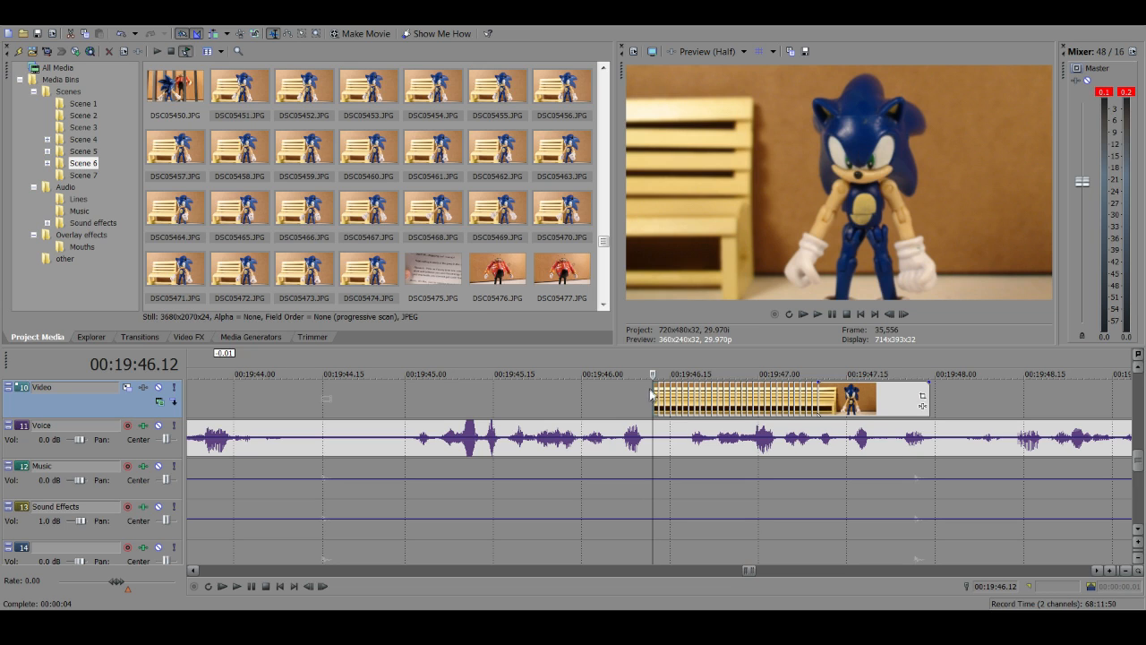
scroll(796, 390, "down", 10)
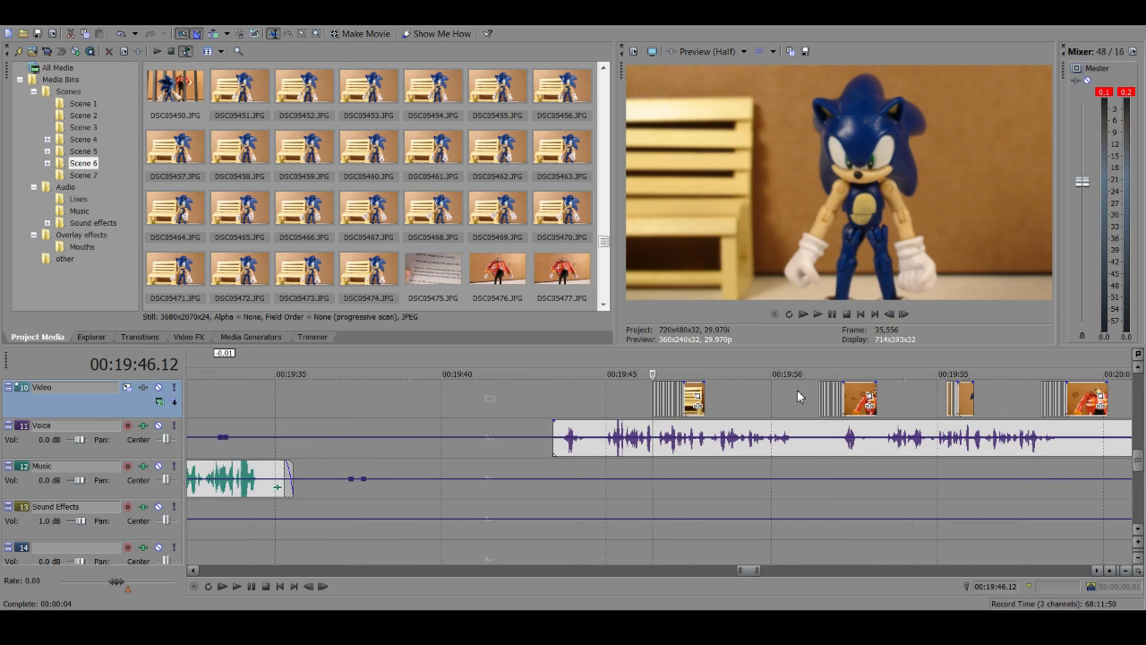
left_click(714, 398)
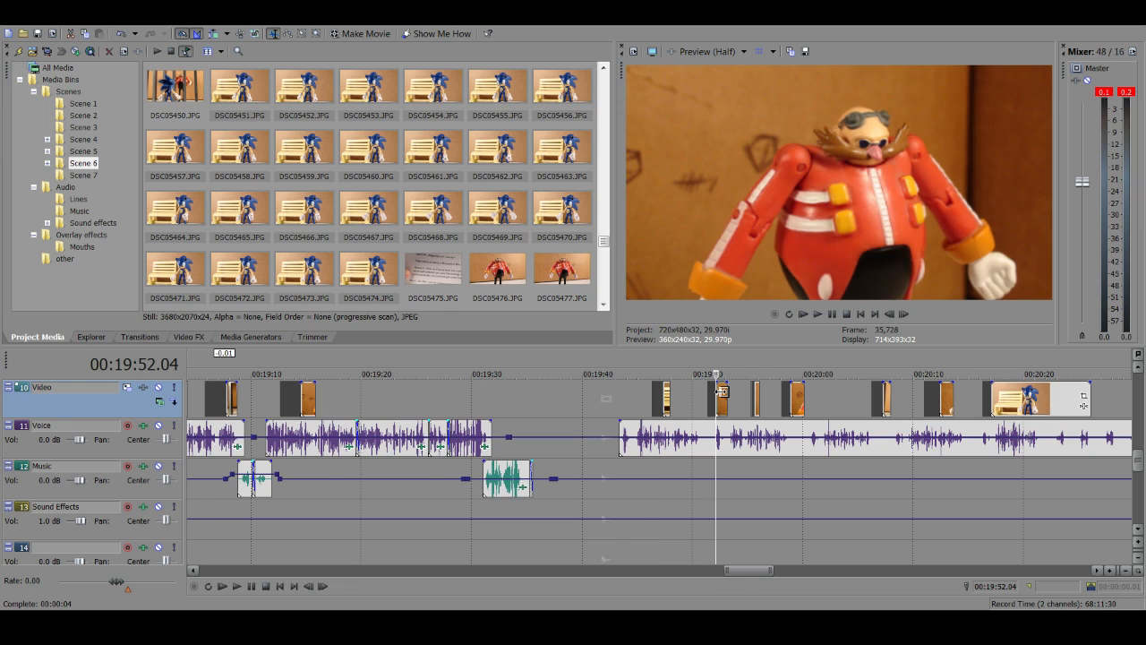
scroll(718, 395, "up", 4)
scroll(860, 394, "down", 2)
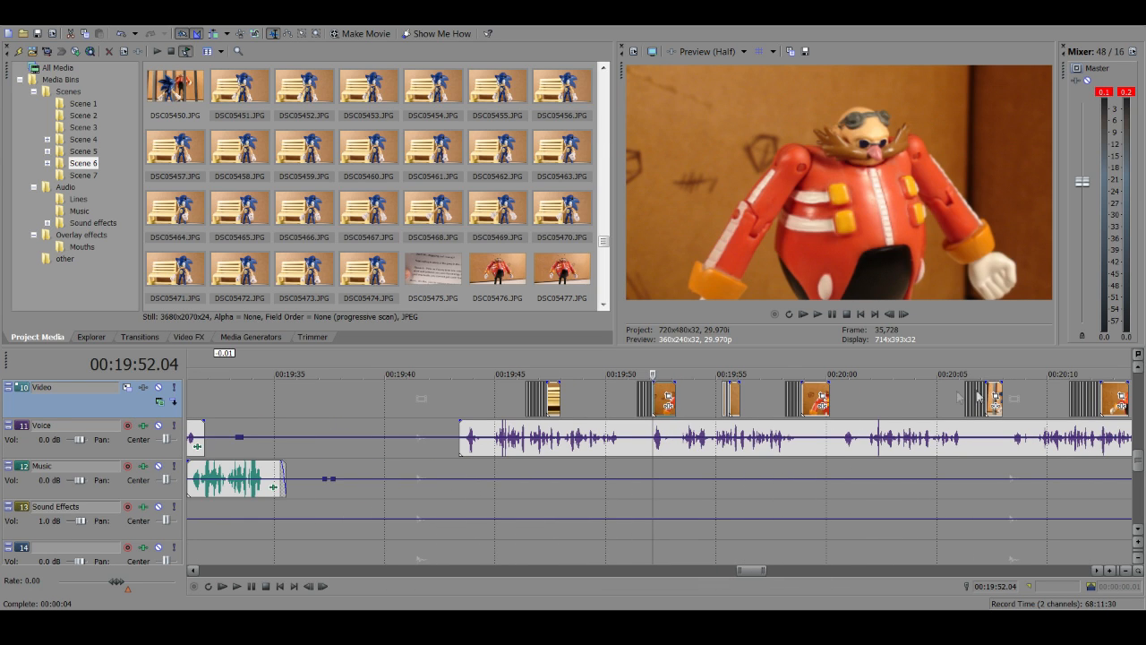
Step: Extend the first still of the caged group near 00:20:06 back to about 00:20:06.00
left_click(965, 394)
scroll(965, 394, "up", 4)
scroll(965, 390, "up", 5)
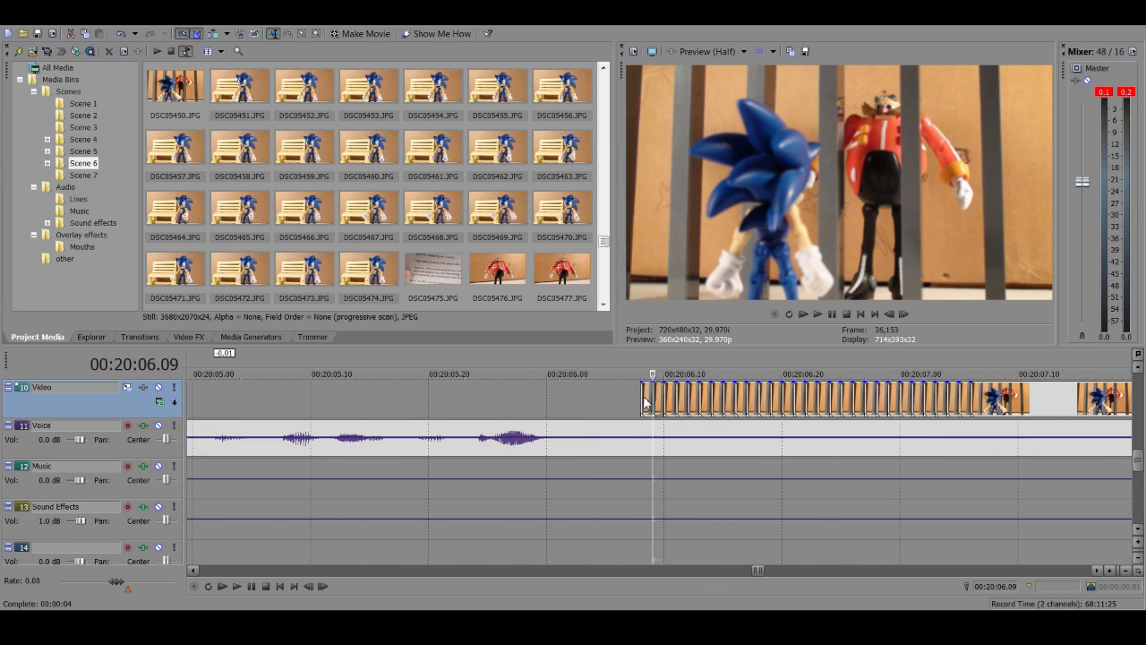
left_click_drag(652, 401, 551, 406)
left_click(581, 400)
scroll(581, 396, "down", 5)
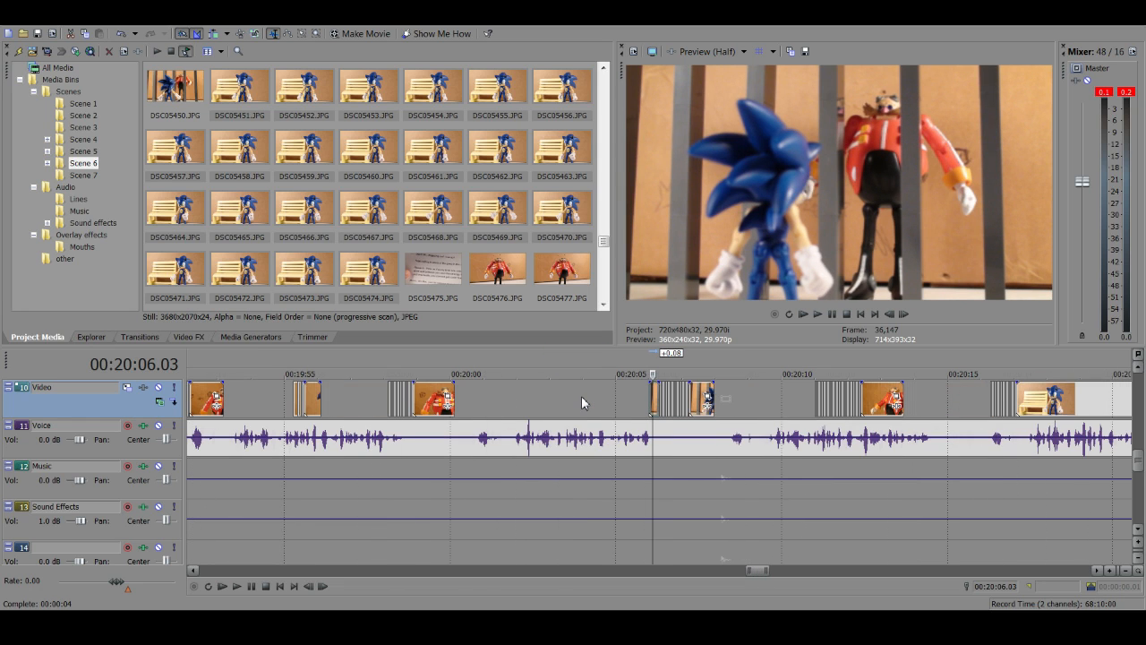
Step: Compare the Eggman still groups between 00:19:51.17 and 00:20:11.06 and look over the bench stills that follow
left_click(815, 398)
scroll(814, 398, "down", 2)
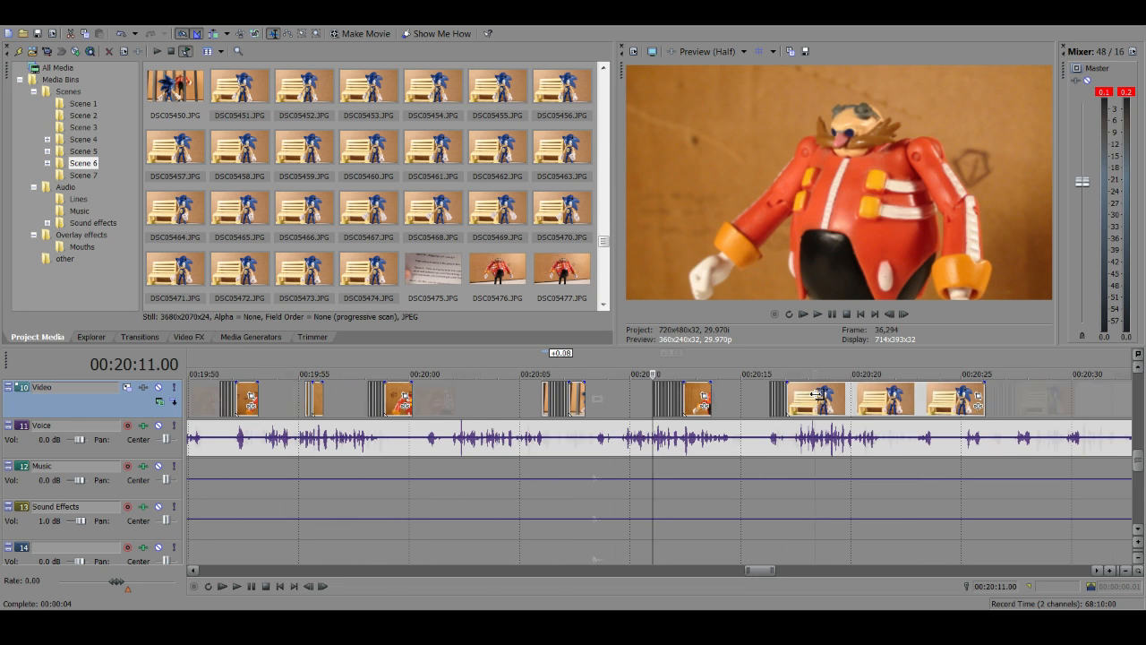
left_click(376, 403)
left_click(310, 397)
left_click(223, 394)
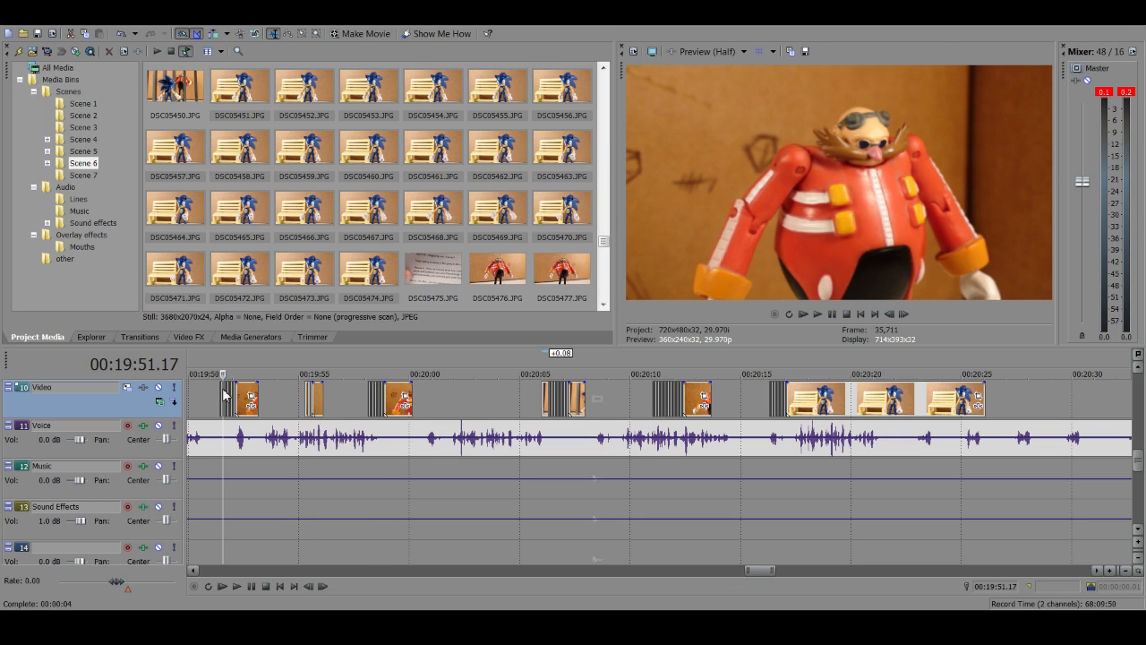
left_click(370, 401)
left_click(657, 397)
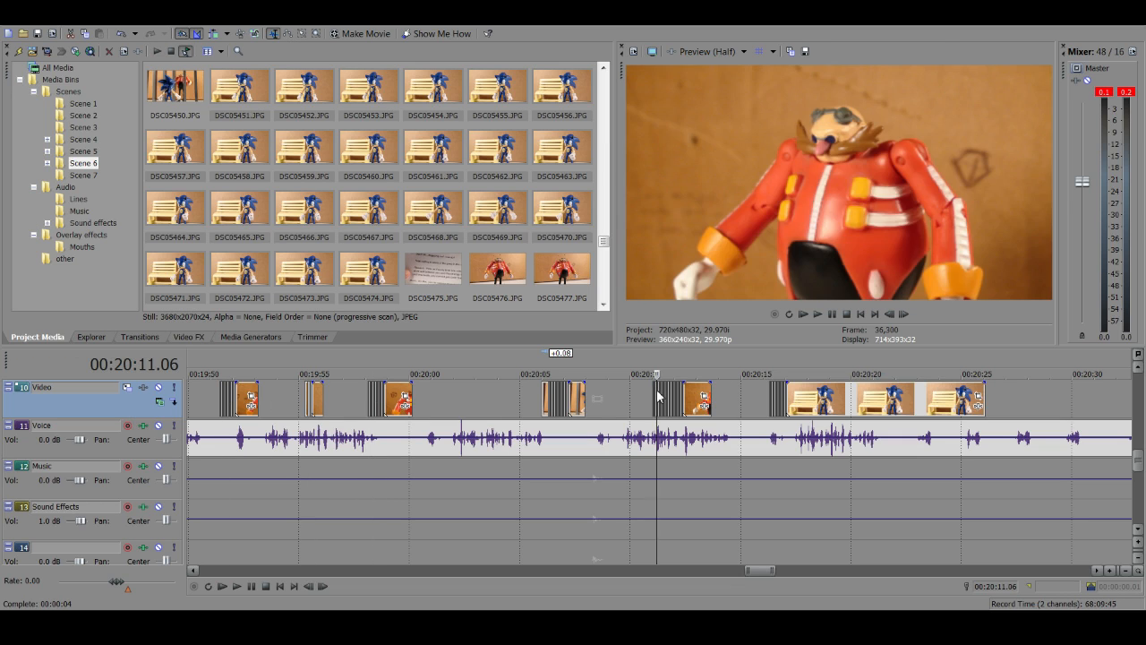
scroll(575, 394, "down", 4)
scroll(576, 393, "up", 1)
scroll(576, 394, "up", 2)
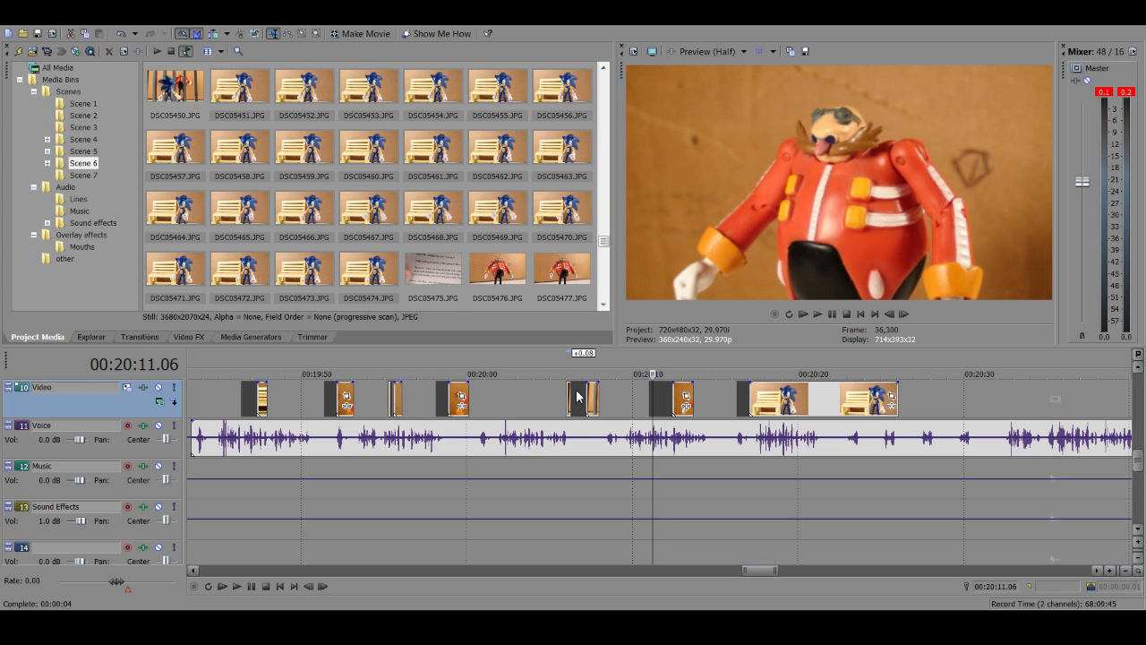
scroll(576, 393, "down", 4)
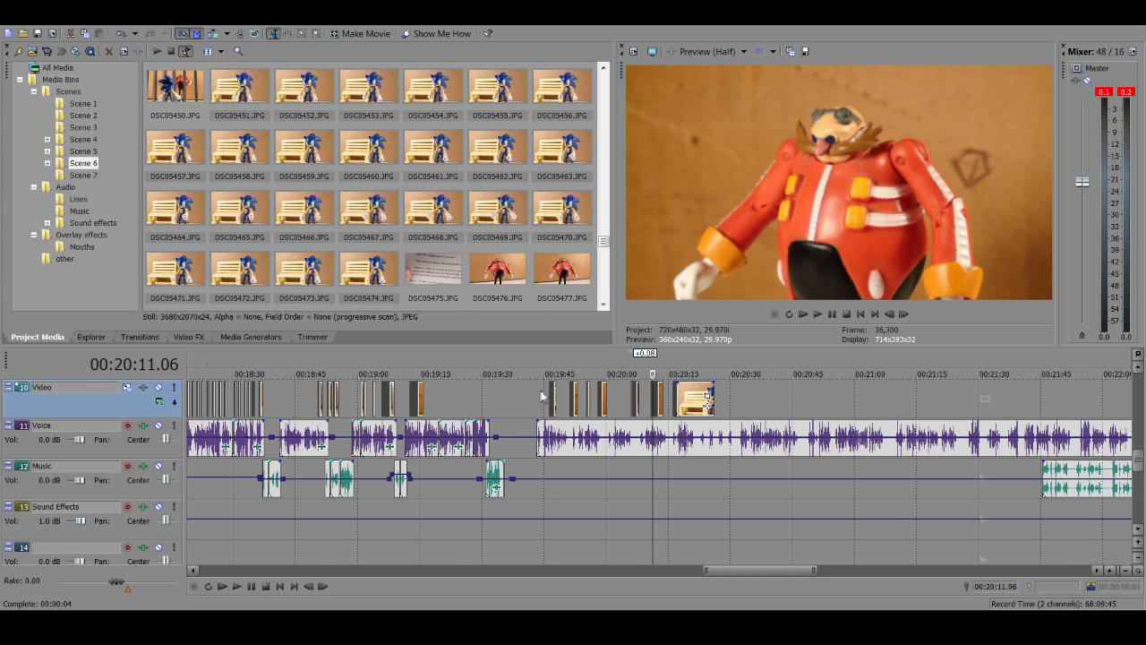
Step: Check the voice clip start near 00:19:44.13 and the still groups at 00:19:12.22 and 00:19:05.27
left_click(542, 394)
scroll(542, 390, "up", 1)
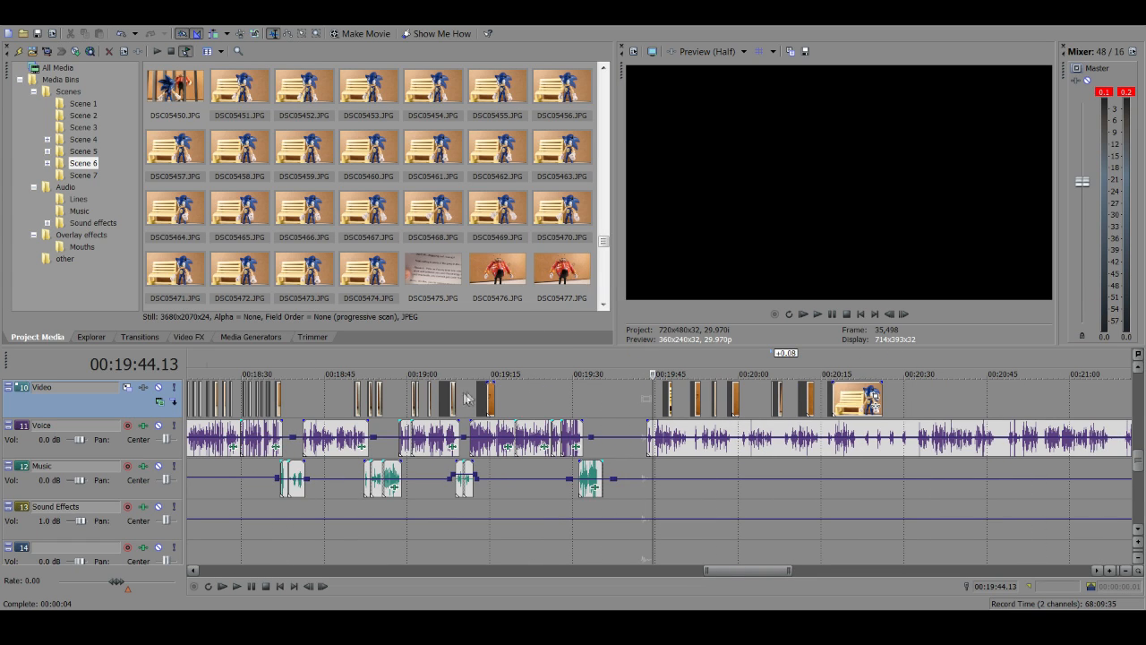
left_click(477, 393)
scroll(479, 394, "up", 8)
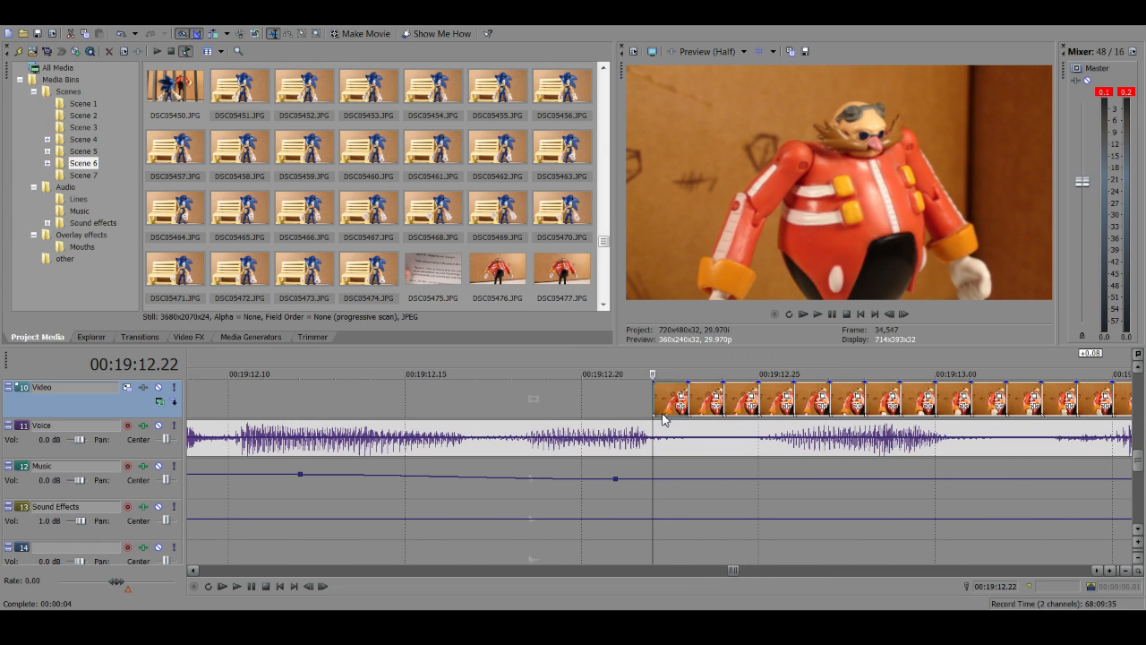
scroll(586, 391, "down", 6)
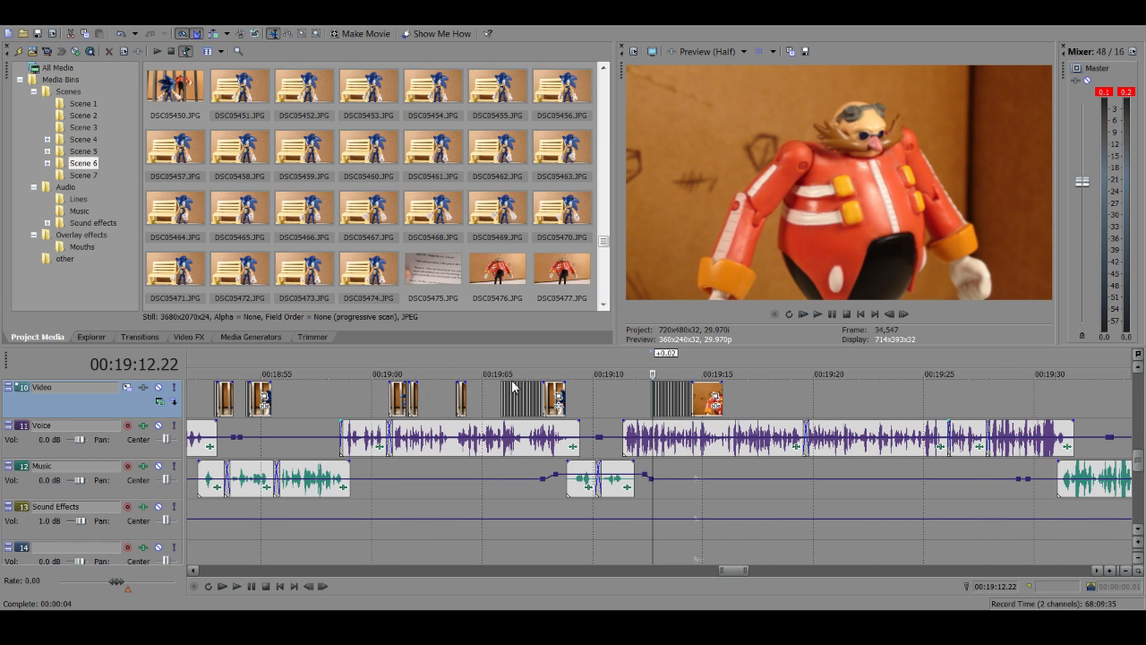
scroll(503, 390, "up", 4)
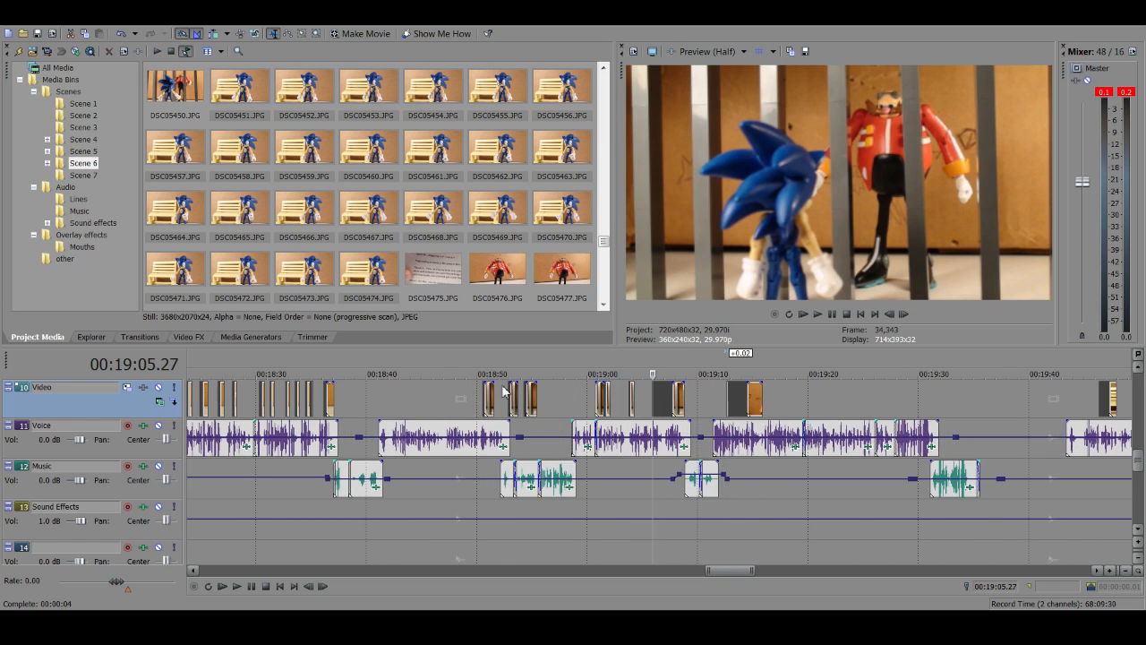
Step: Review the caged still groups between 00:19:01.05 and 00:19:08 against the voice waveform
left_click(517, 400)
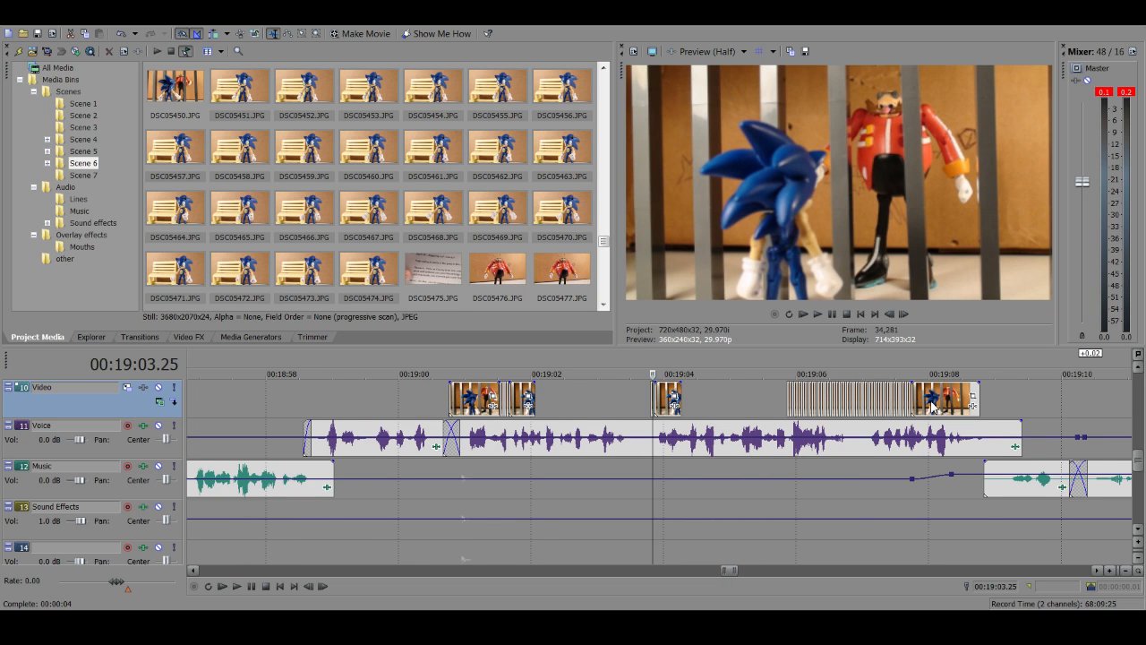
left_click(931, 406)
left_click(475, 404)
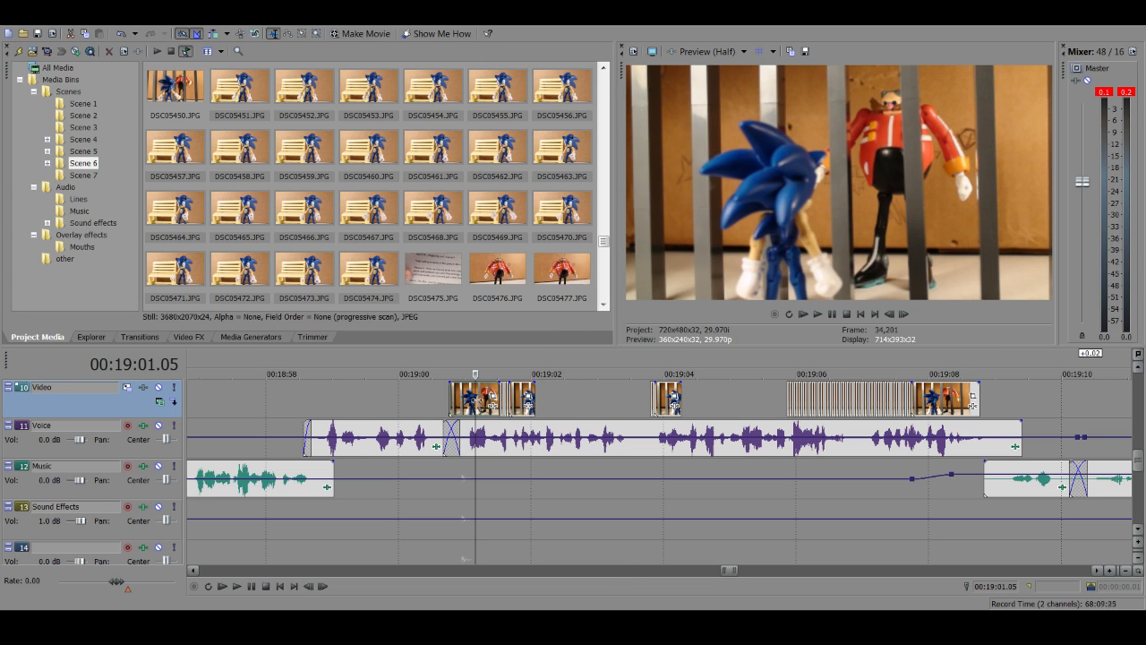
left_click(652, 391)
scroll(554, 435, "down", 5)
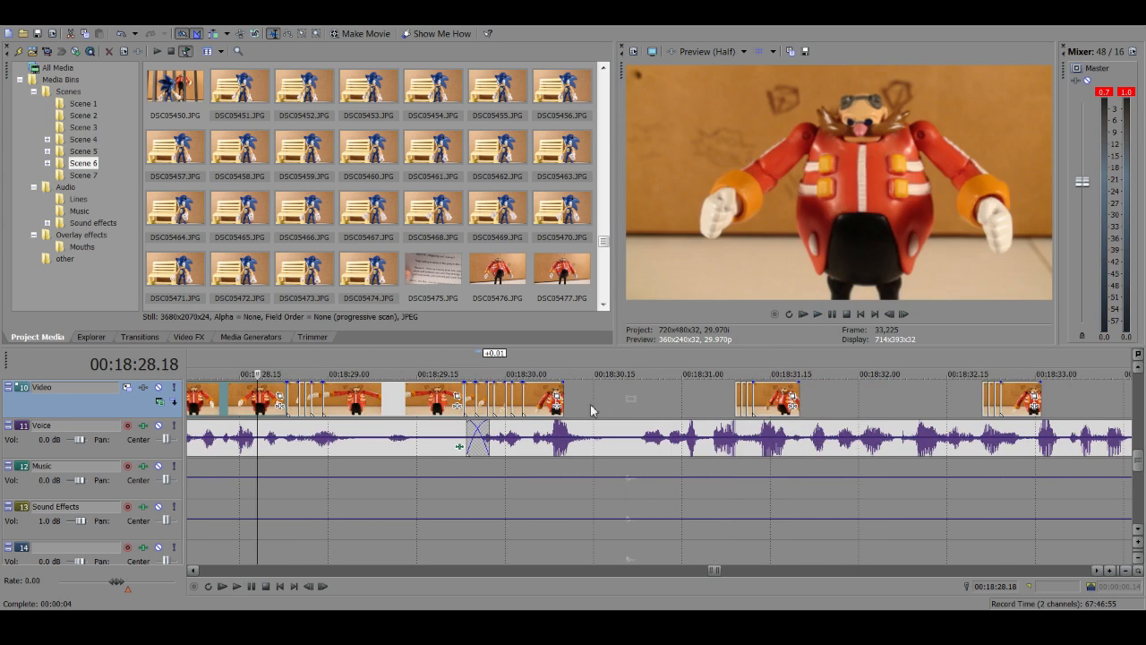
Step: Move the next two Eggman groups to about 00:18:30.21 and 00:18:32.06, extending the stills before them to fill the gaps
scroll(589, 403, "up", 2)
mouse_move(646, 399)
left_mouse_down()
mouse_move(662, 400)
mouse_move(631, 399)
left_mouse_up()
scroll(564, 398, "down", 3)
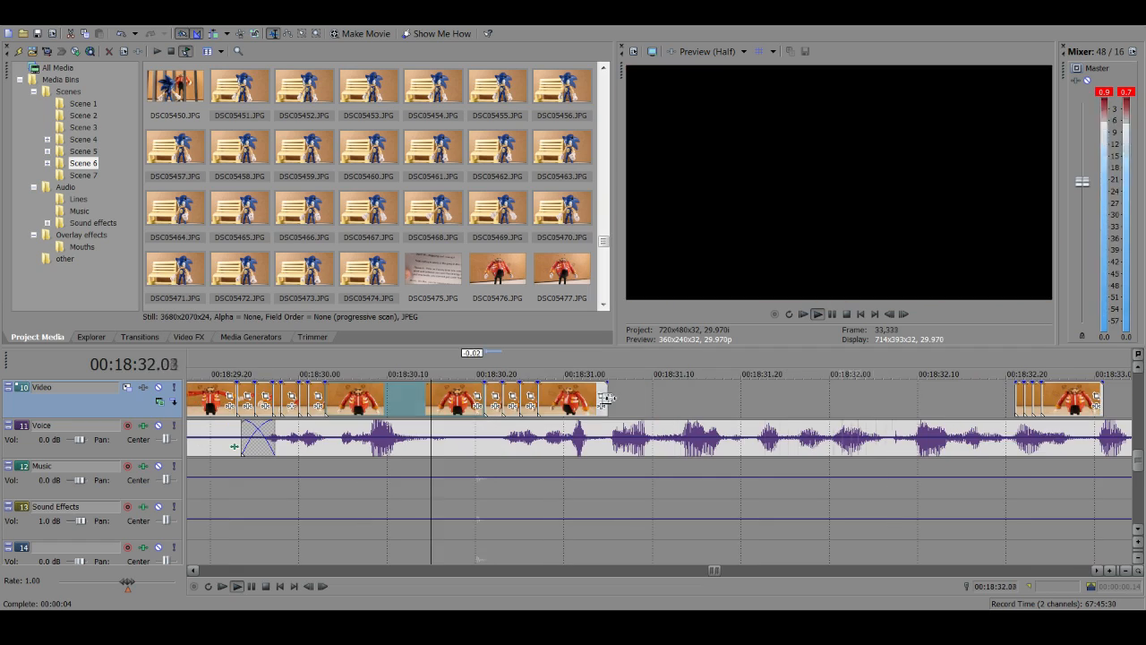
scroll(797, 391, "up", 3)
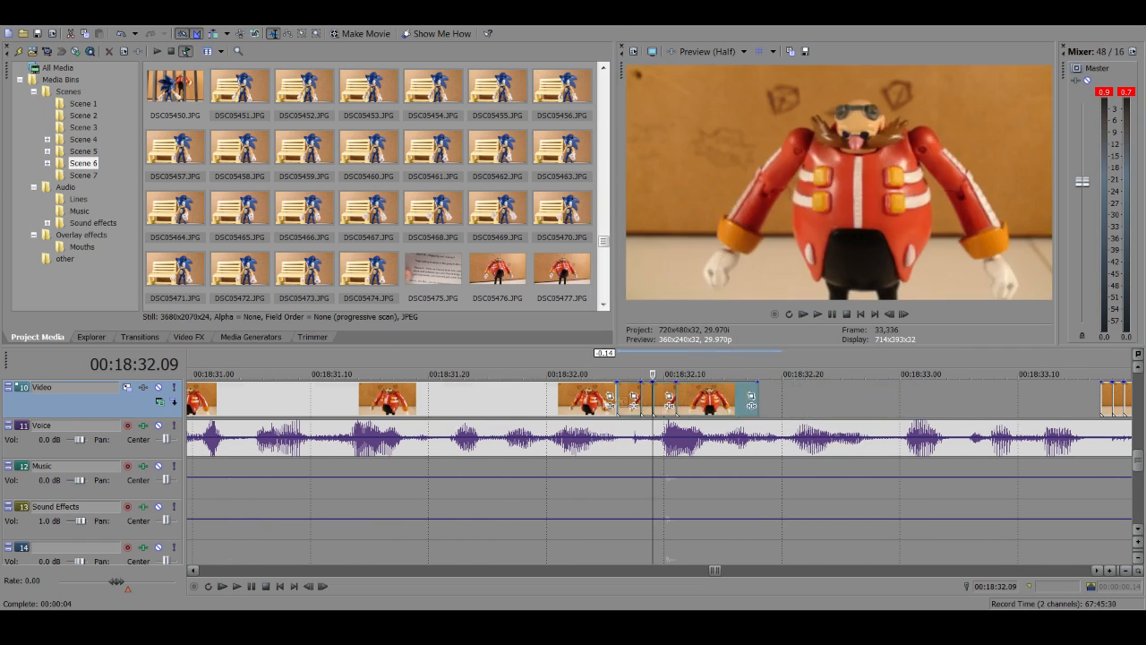
scroll(681, 420, "down", 3)
Step: Move the following Eggman group to about 00:18:34.03, extend the preceding still up to it and play back from 00:18:31
key("space")
scroll(609, 412, "right", 2)
left_click_drag(537, 395, 791, 402)
key("space")
scroll(792, 402, "down", 3)
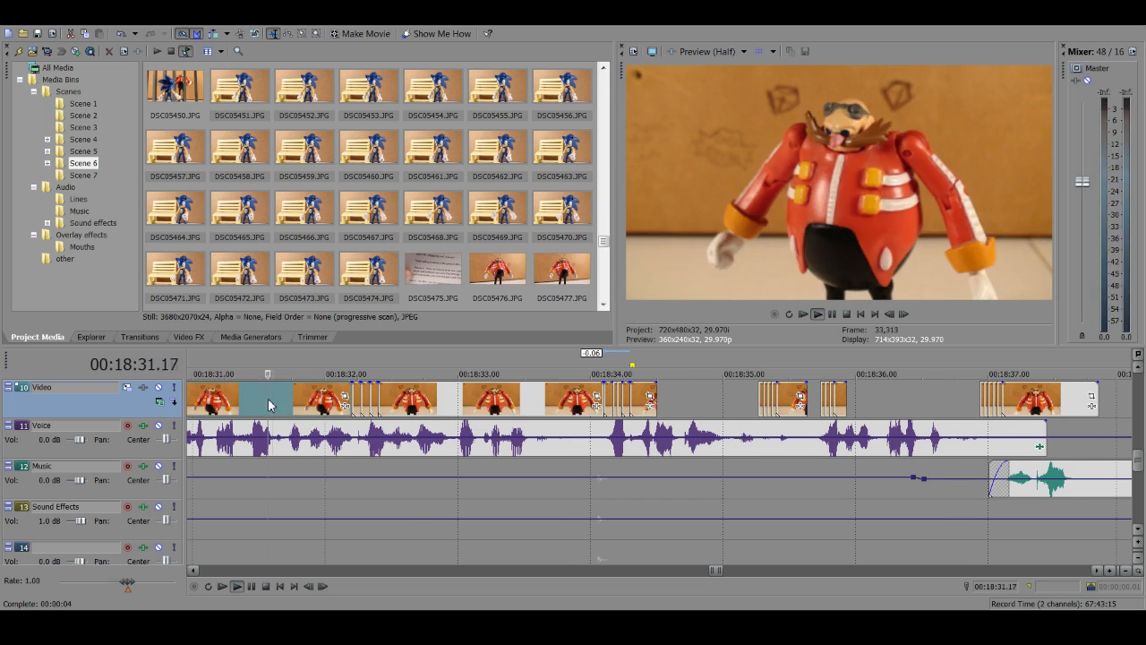
Step: Extend the Eggman stills after 00:18:34.10 to fill the gaps up to the caged group at about 00:18:37.01
scroll(815, 399, "up", 2)
key("Return")
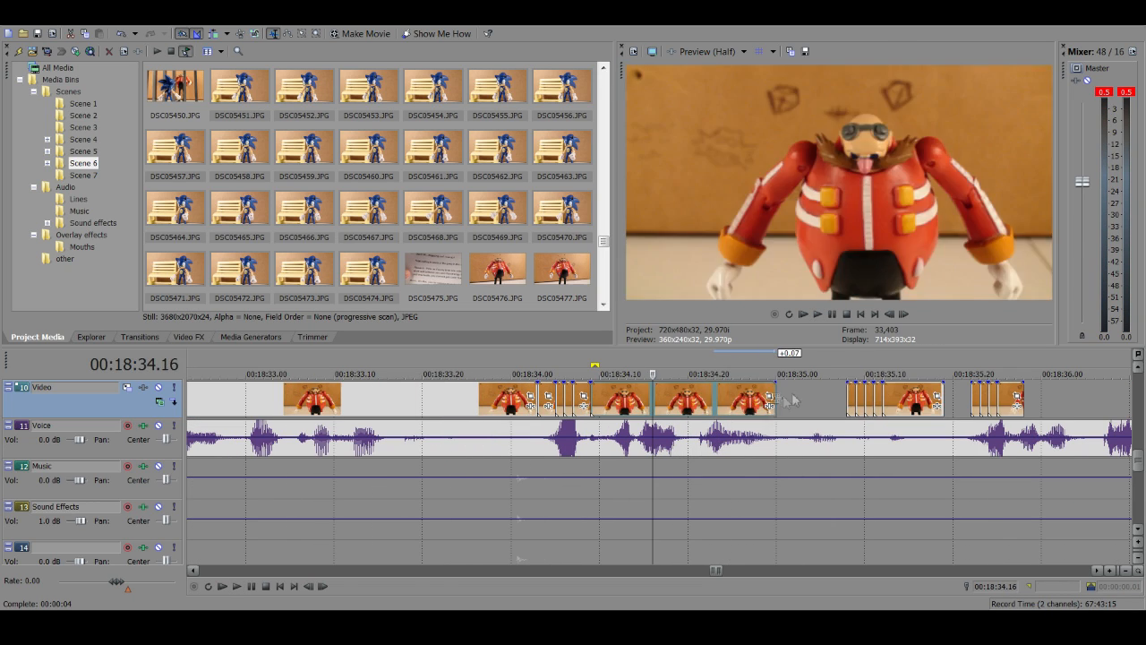
key("space")
scroll(842, 403, "down", 2)
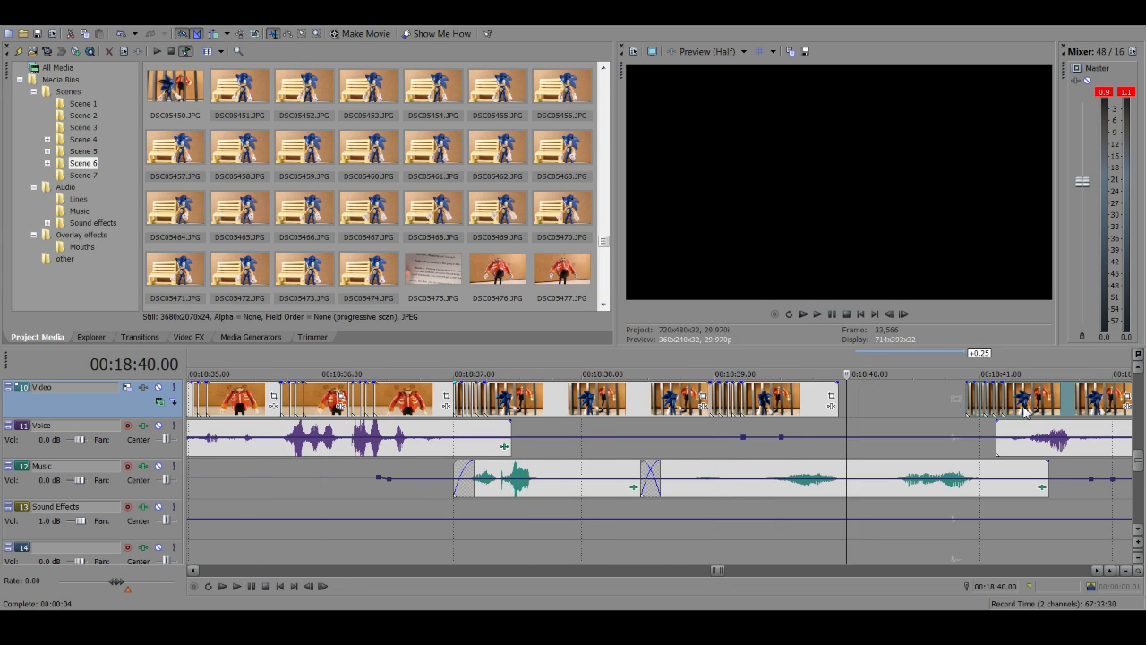
Step: Shift the caged stills near 00:18:39 to start at about 00:18:39.08 and check the frame at 00:18:39.12
scroll(751, 421, "up", 3)
key("Return")
scroll(750, 421, "up", 1)
left_click(876, 394)
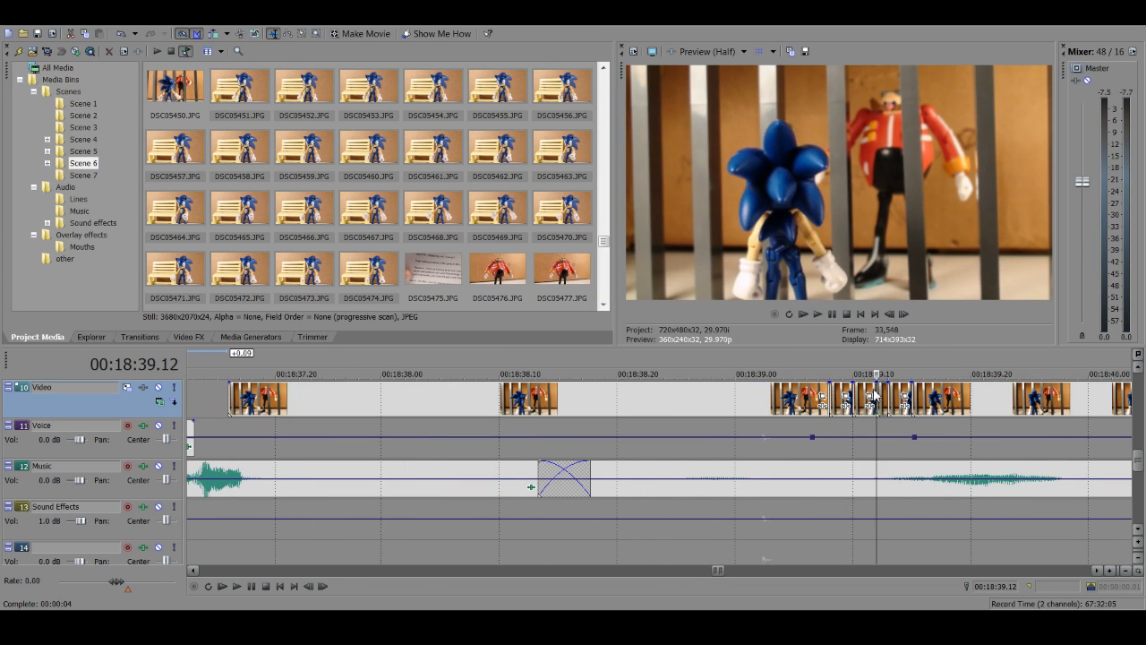
Step: Play back the caged stills around 00:18:39 and again from about 00:18:36.21 to check their timing against the music
scroll(876, 398, "down", 3)
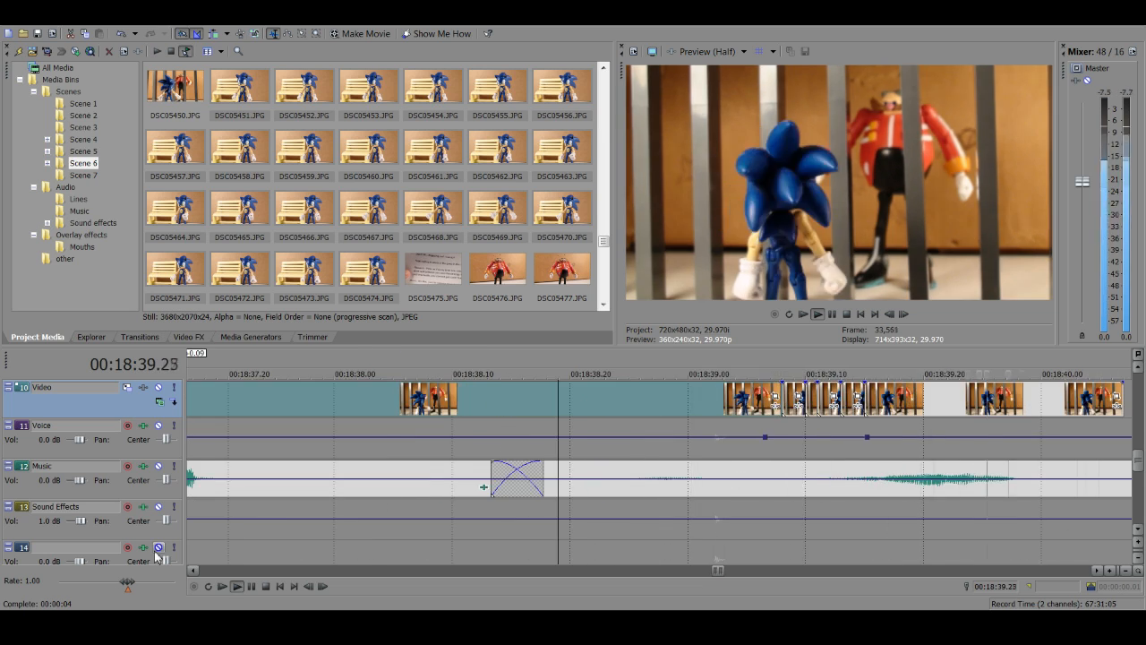
scroll(616, 394, "up", 3)
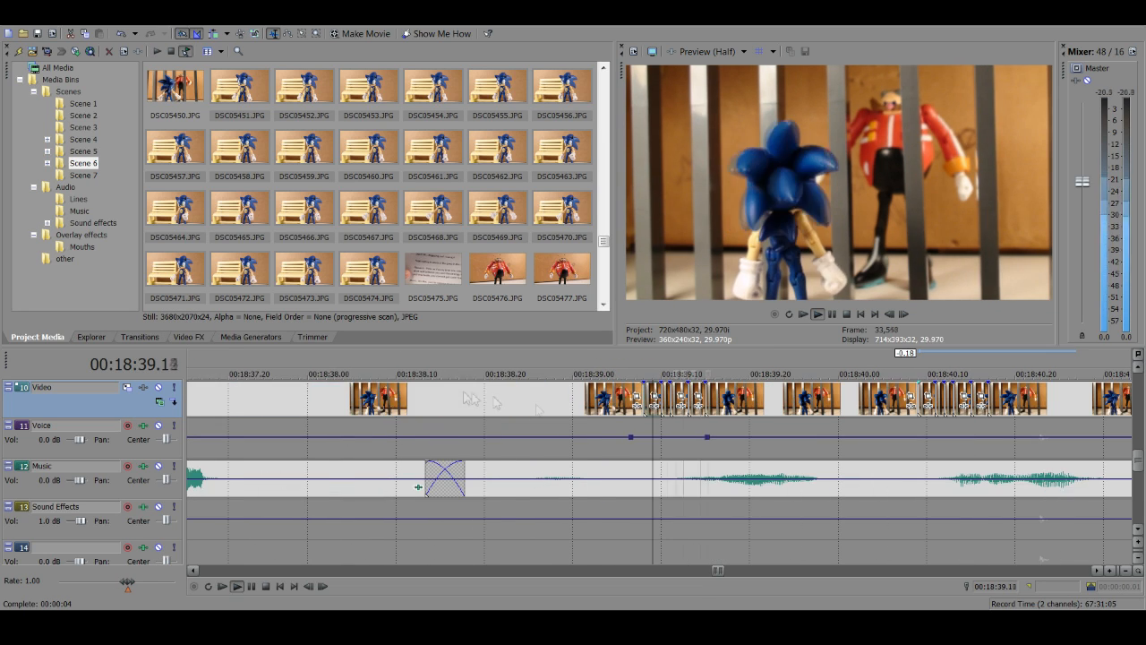
scroll(316, 396, "down", 3)
key("space")
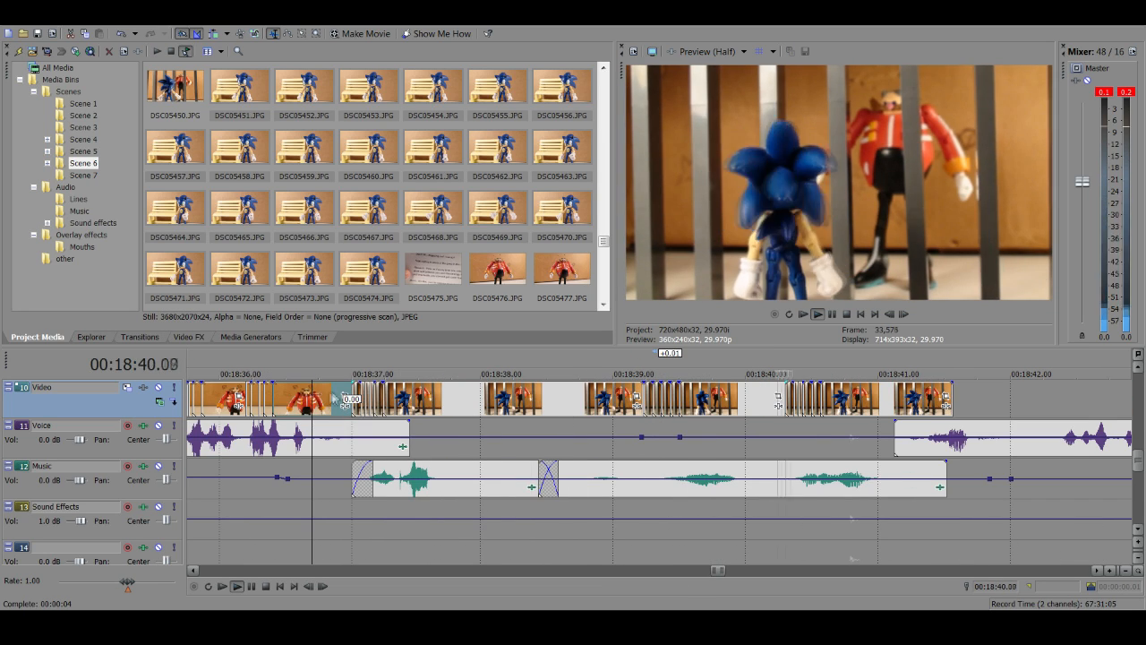
scroll(334, 400, "down", 5)
key("Return")
Step: Shift a caged still slightly earlier and delete the selected still from the next caged group before 00:18:46
left_click_drag(695, 395, 683, 395)
left_click(738, 394)
scroll(738, 395, "up", 3)
left_click(803, 398)
scroll(803, 398, "up", 5)
left_click(582, 403)
scroll(651, 419, "up", 1)
scroll(717, 404, "down", 2)
key("Delete")
scroll(661, 397, "down", 6)
scroll(661, 397, "up", 5)
Step: Place the next caged group at about 00:18:46.03 and extend its last still to about 00:18:46.12
left_click_drag(640, 397, 408, 391)
left_click(492, 397)
scroll(492, 396, "down", 1)
left_click(454, 400)
scroll(454, 399, "up", 1)
left_click_drag(622, 398, 857, 398)
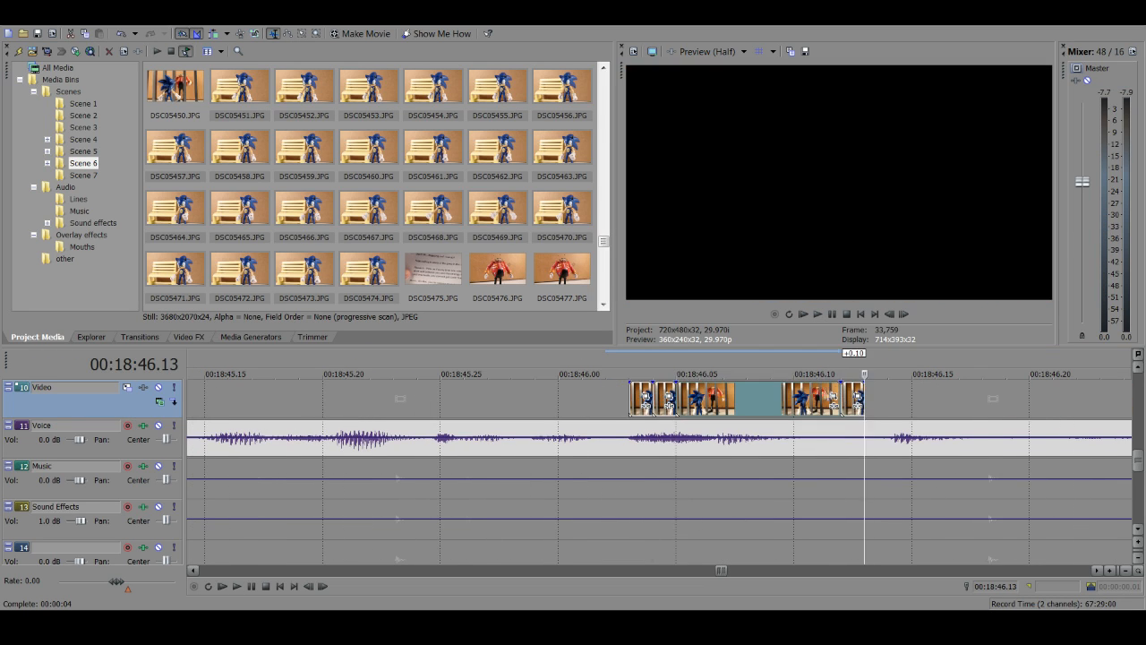
key("space")
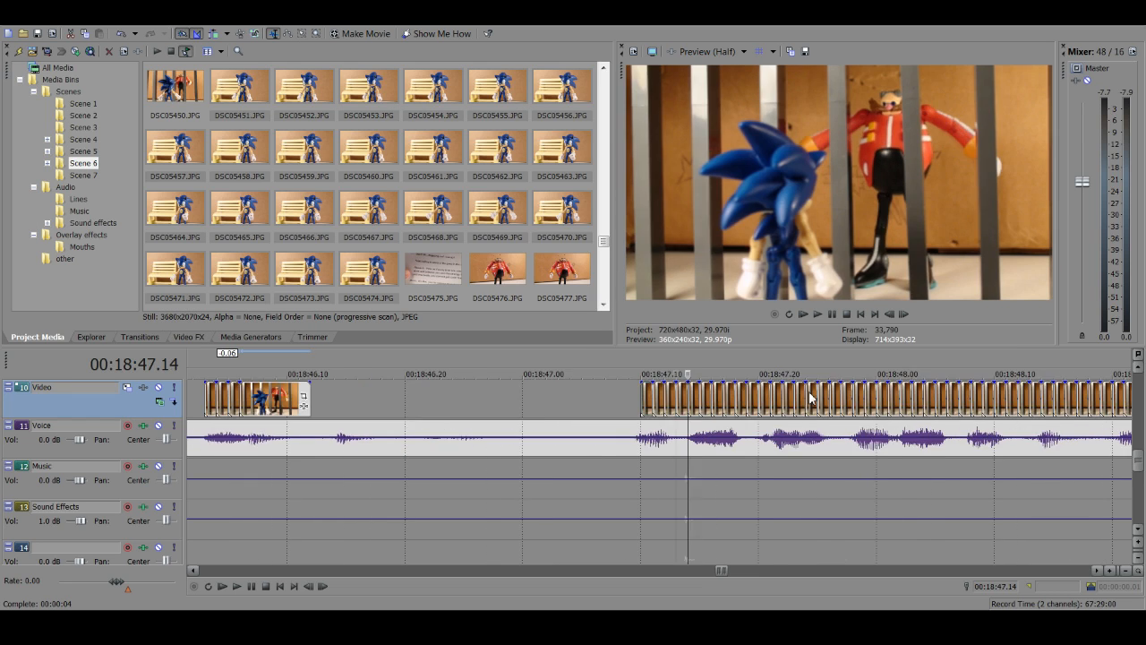
Step: Move the first stills of the group at 00:18:47.10 to about 00:18:46.24 and extend the last one to 00:18:47.09
left_click(663, 398)
key("Delete")
scroll(670, 394, "down", 1)
left_click_drag(663, 395, 543, 398)
scroll(716, 398, "down", 2)
left_click(591, 399)
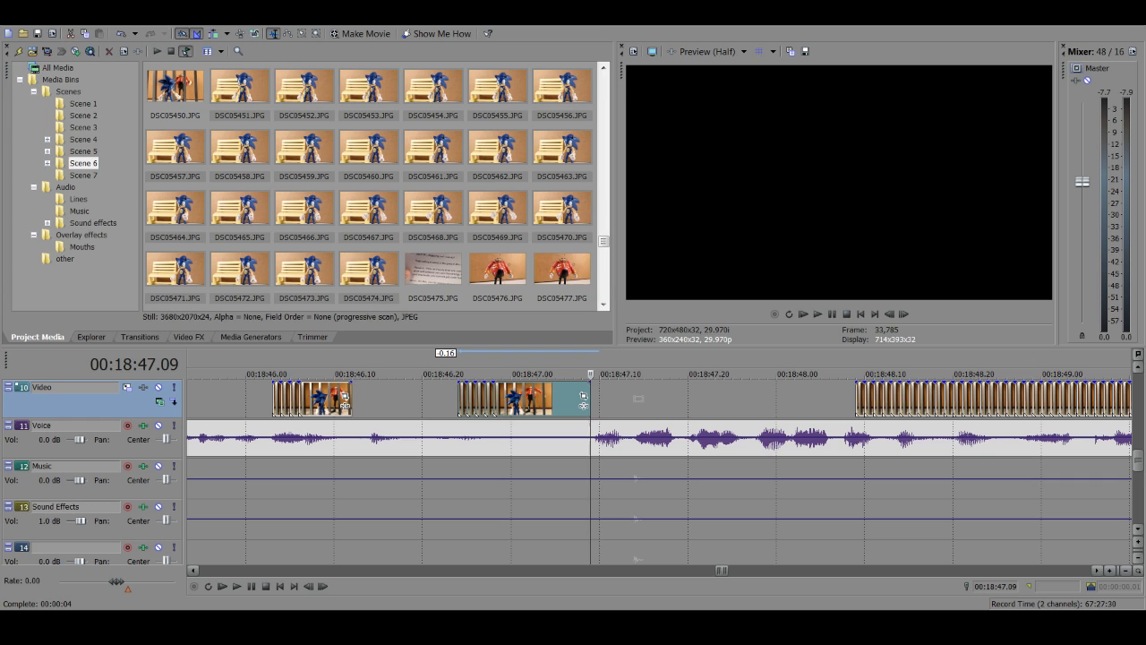
Step: Step through the caged group from 00:18:48.09 and move the stills following its first movement later along the voice clip
left_click(855, 398)
key("Right")
key("Right")
key("Right")
key("Right")
scroll(855, 399, "up", 2)
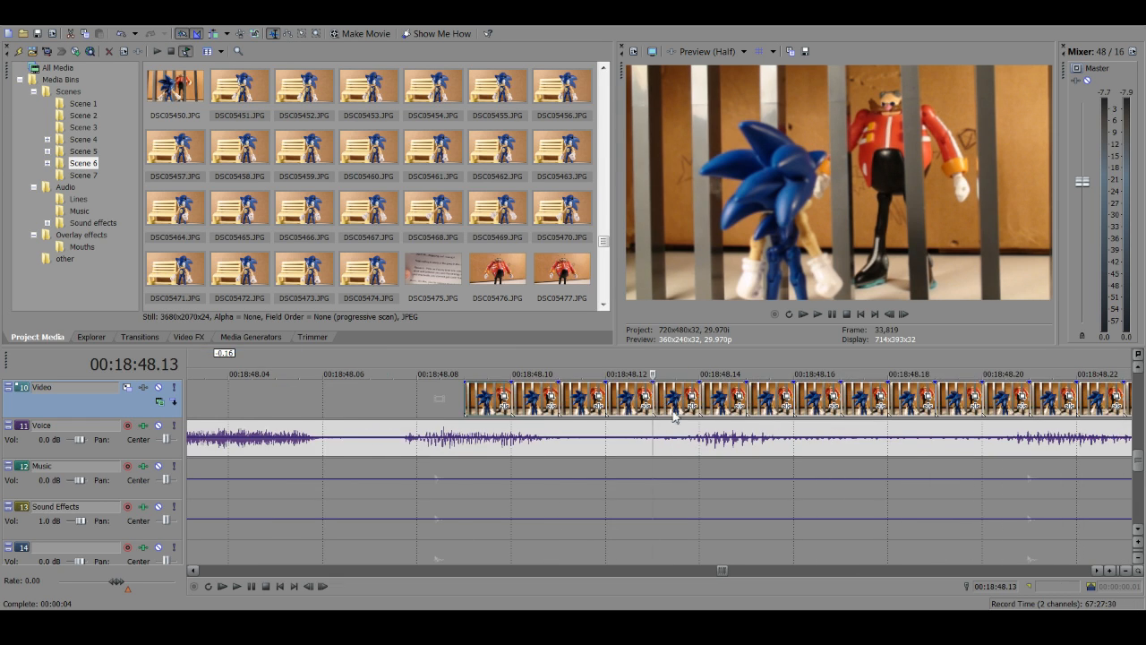
left_click(701, 399)
scroll(702, 398, "down", 4)
left_click(828, 398, "shift")
left_click_drag(805, 398, 921, 399)
Step: Move the remaining caged stills 2.22 later to start at about 00:18:52.15, near the start of the music clip
left_click(644, 399)
scroll(644, 398, "up", 2)
left_click_drag(682, 399, 824, 399)
left_click(955, 399)
left_click(573, 399)
scroll(652, 399, "down", 3)
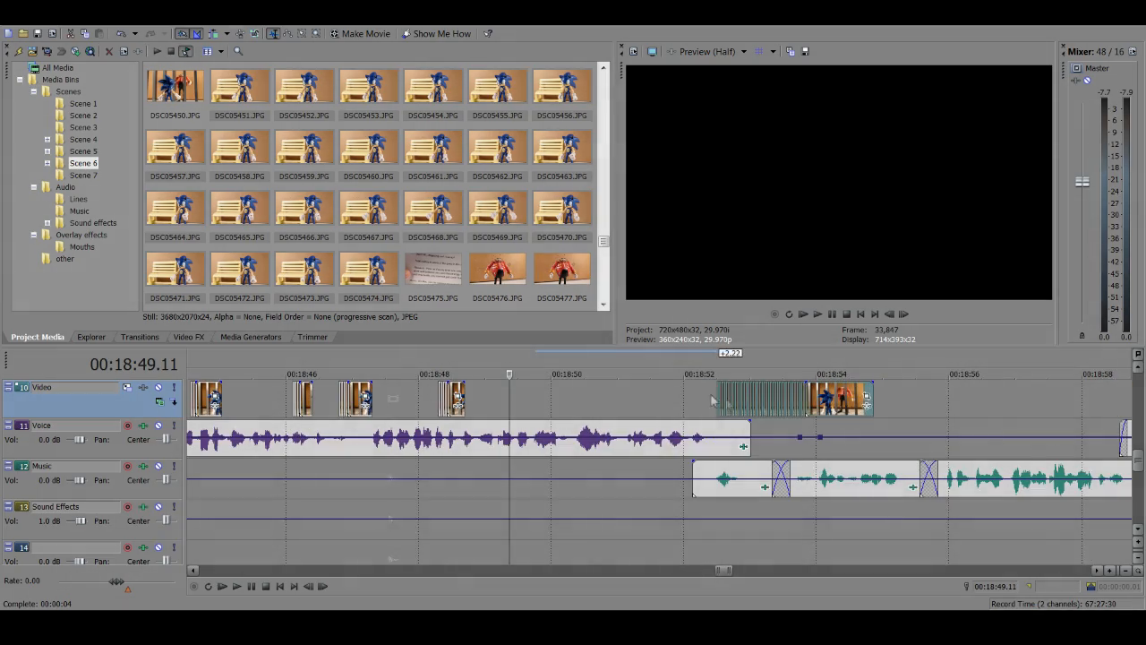
Step: Step through the frames of the caged group from 00:18:52.15 to 00:18:52.20 to examine Sonic's movement
left_click(719, 393)
scroll(718, 394, "up", 4)
key("Right")
key("Right")
key("Right")
key("Right")
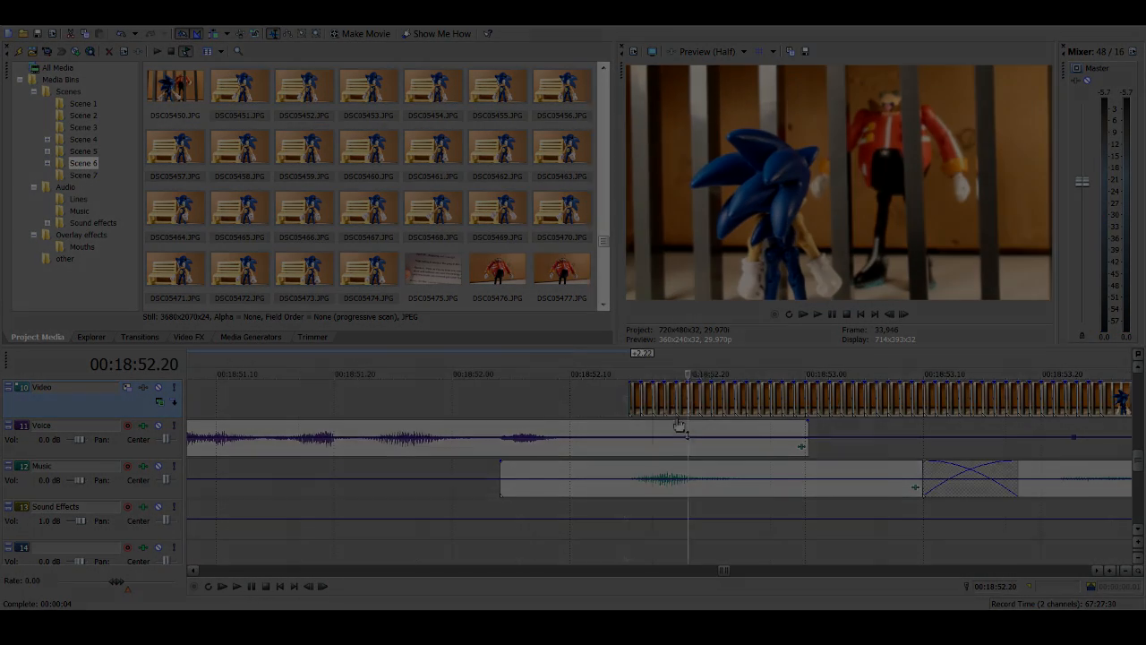